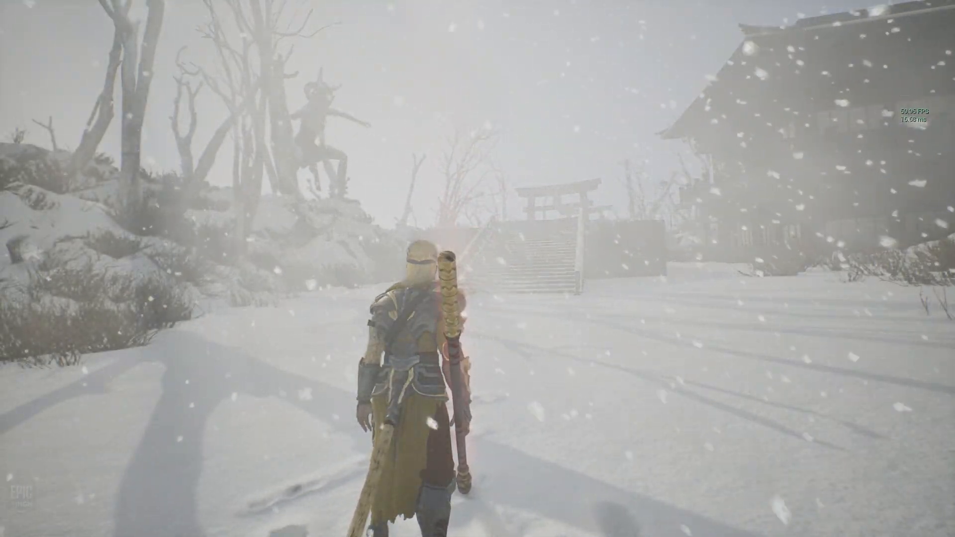
Step: Run, strafe and sprint the character around the stairs, dashing to test the afterimage trail
key("w")
key("d")
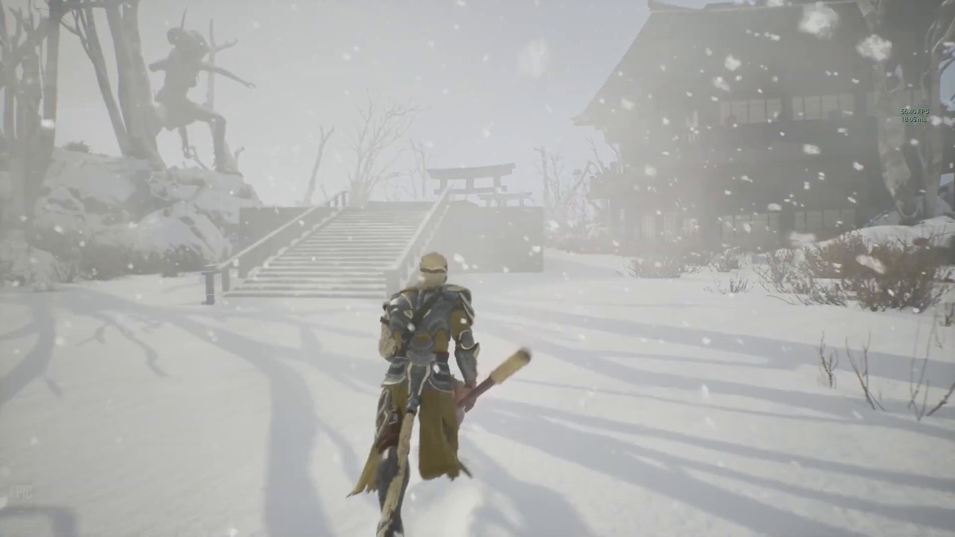
key("a")
key("a")
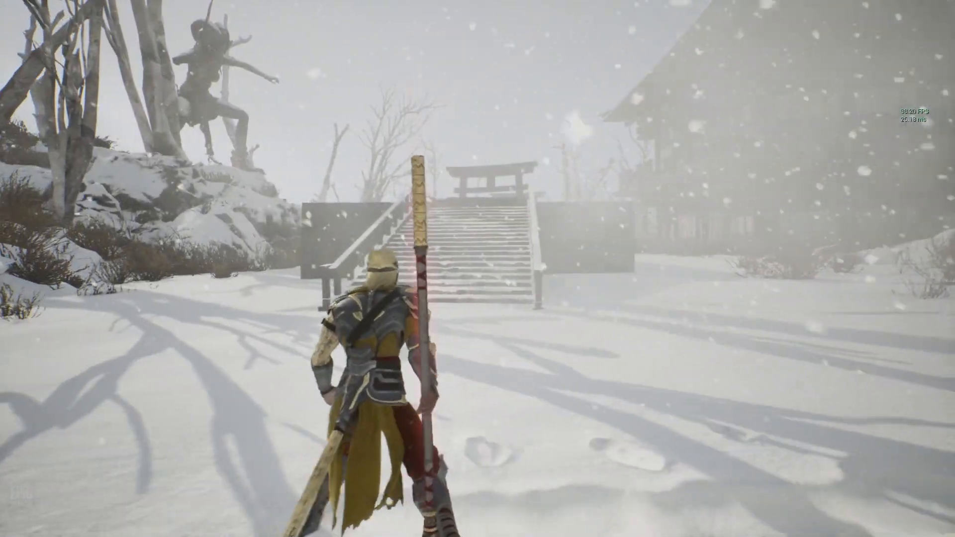
key("w")
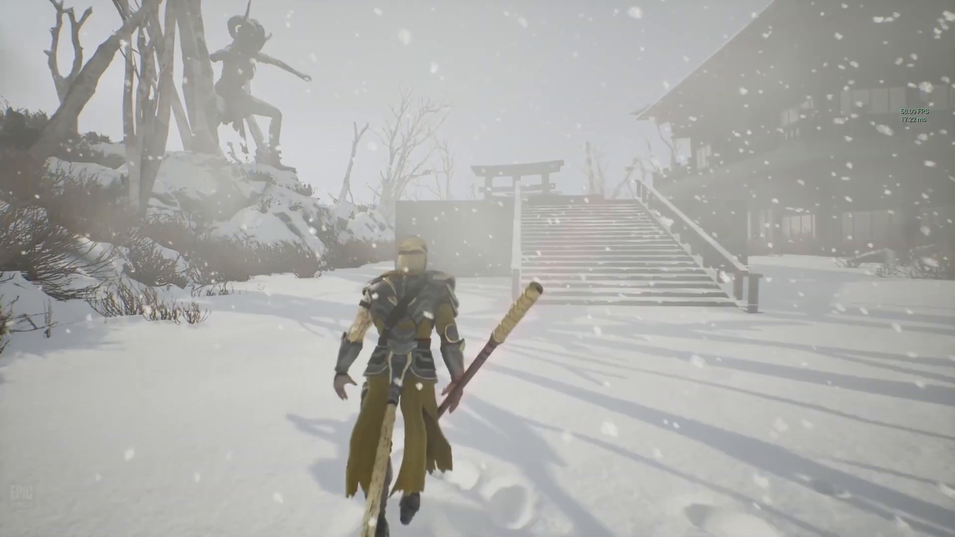
key("d")
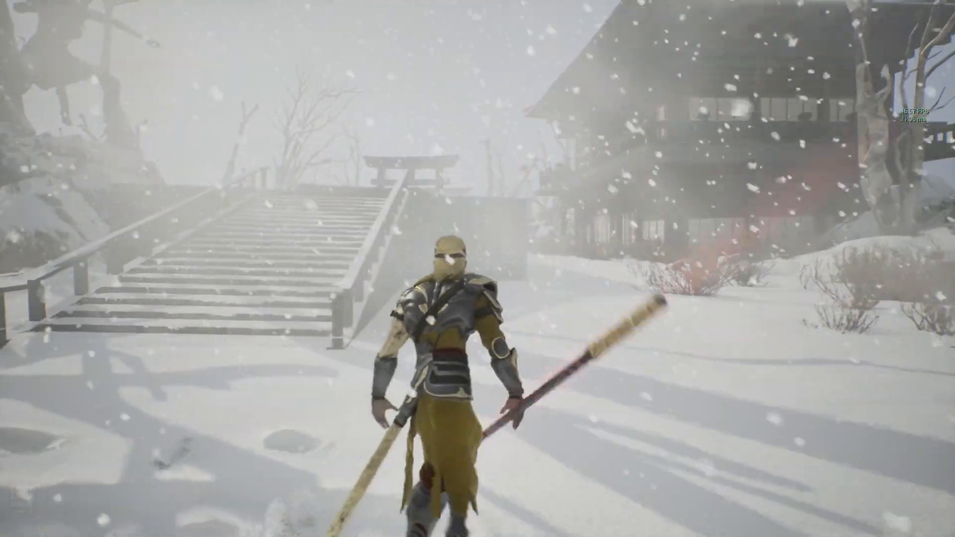
key("s")
key("a")
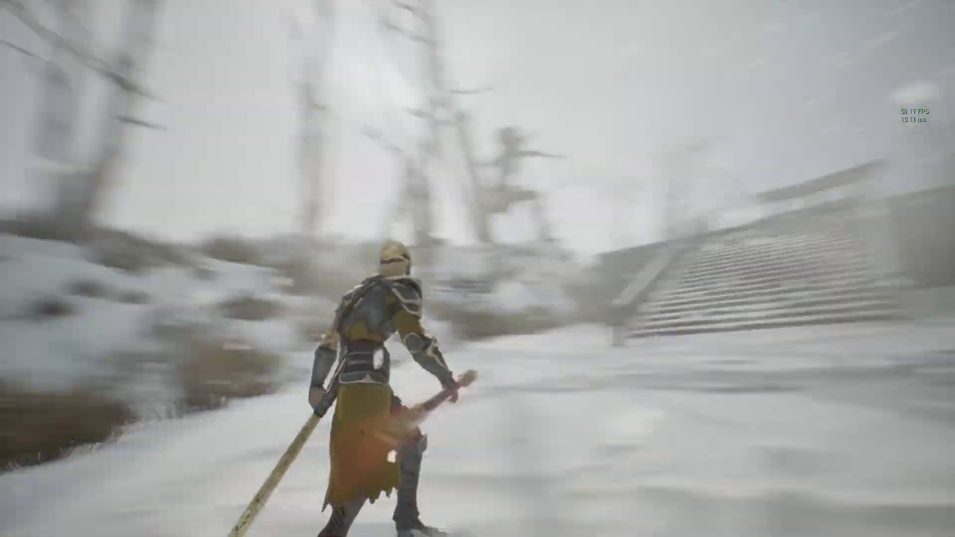
key("shift+w")
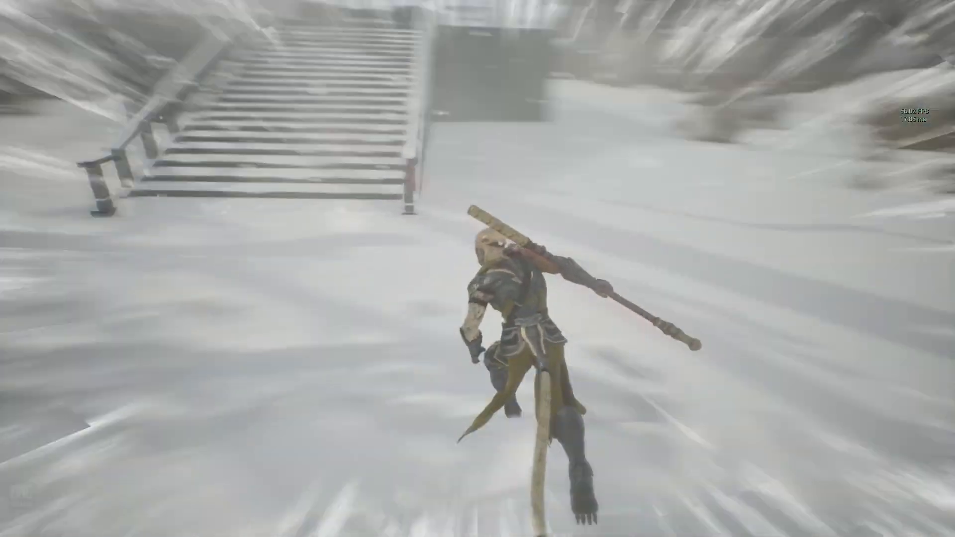
key("space")
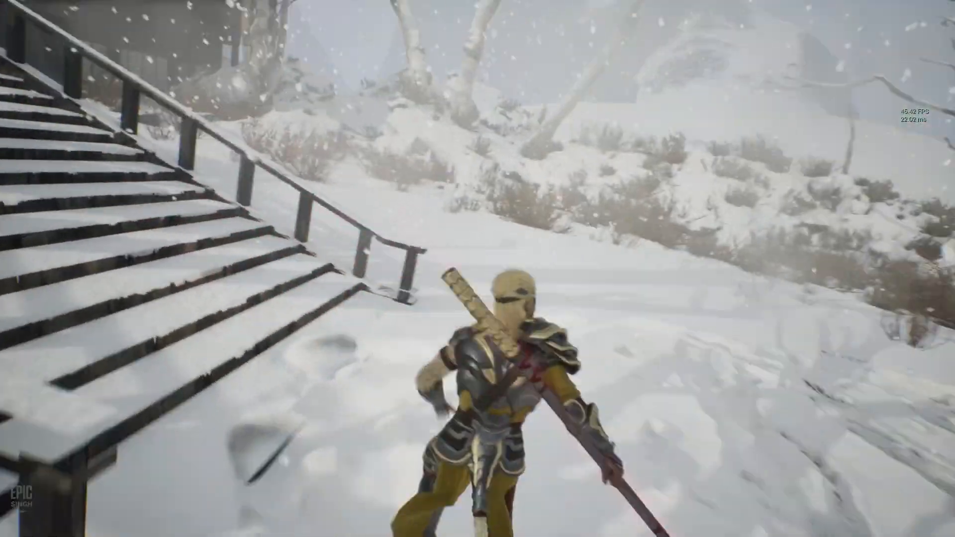
key("a")
key("space")
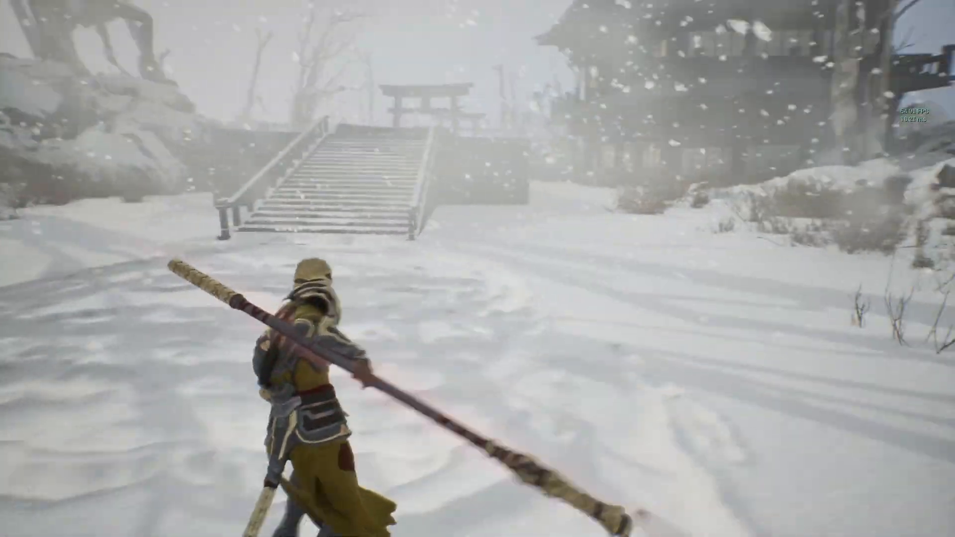
Step: Dash repeatedly through the snow toward the temple and staircase, leaving glowing afterimages
key("space")
key("w")
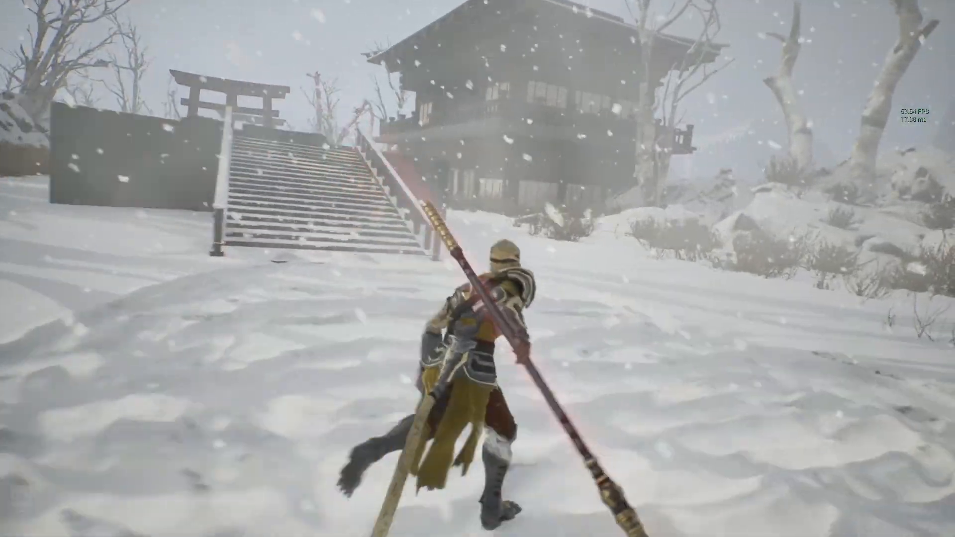
key("a")
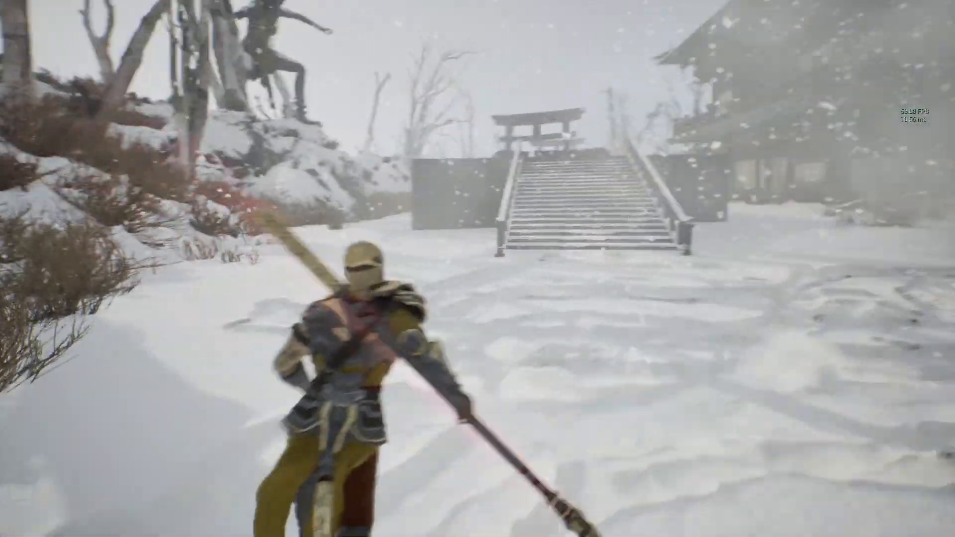
key("space")
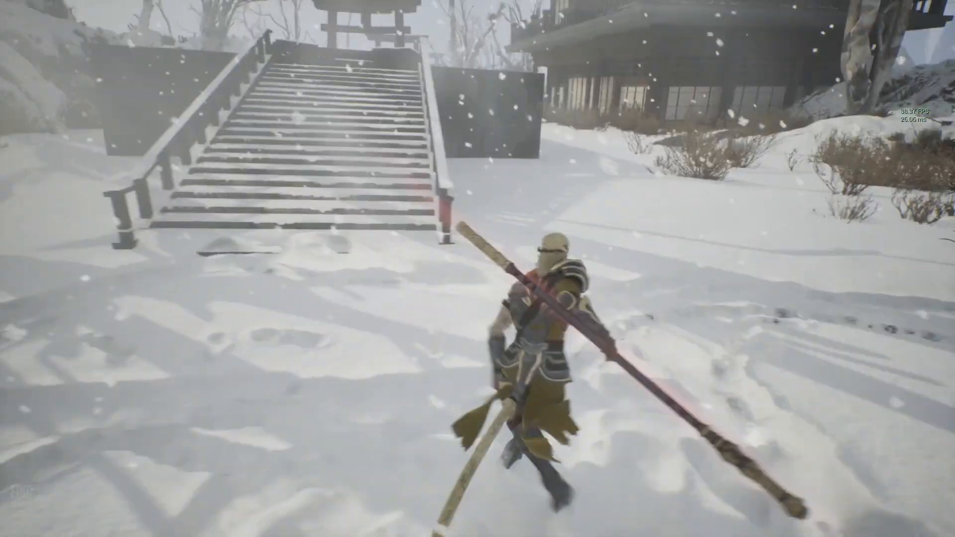
key("space")
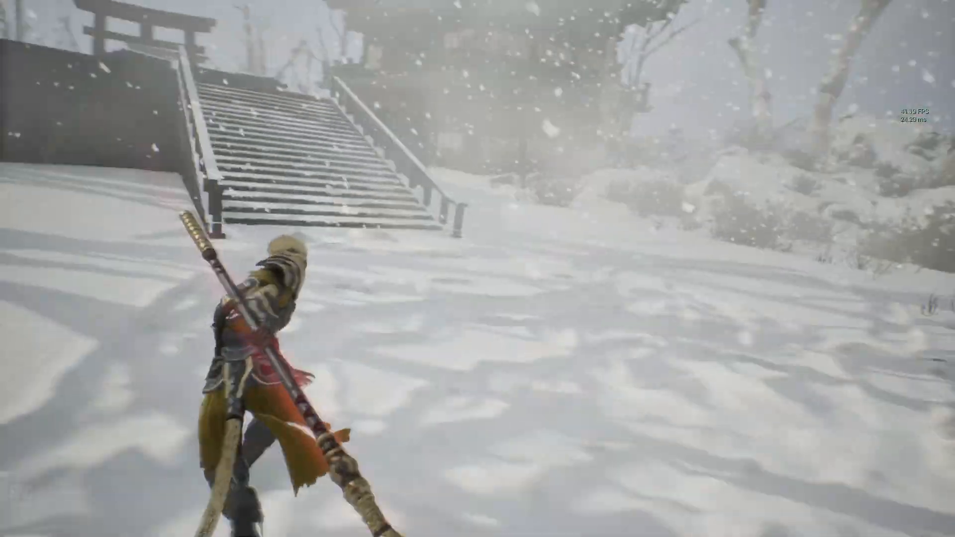
key("space")
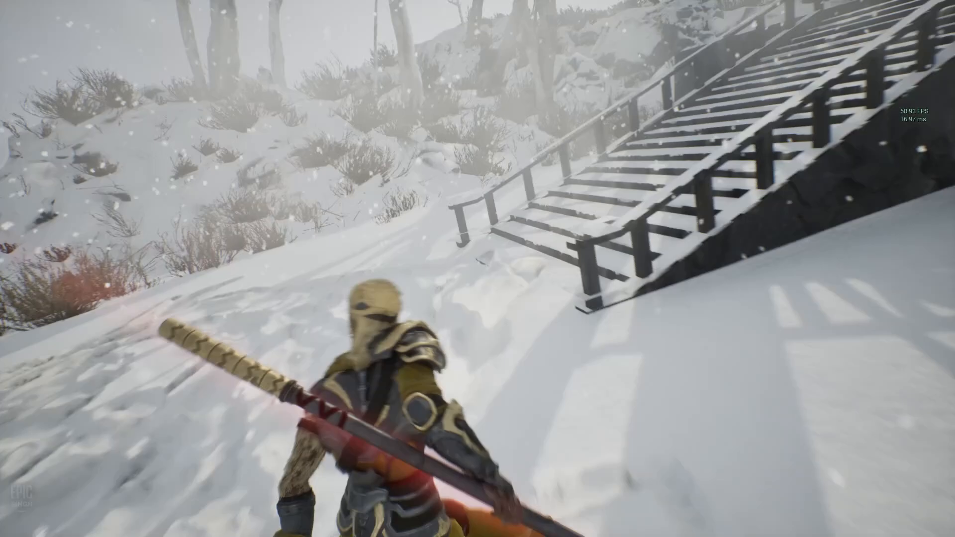
key("space")
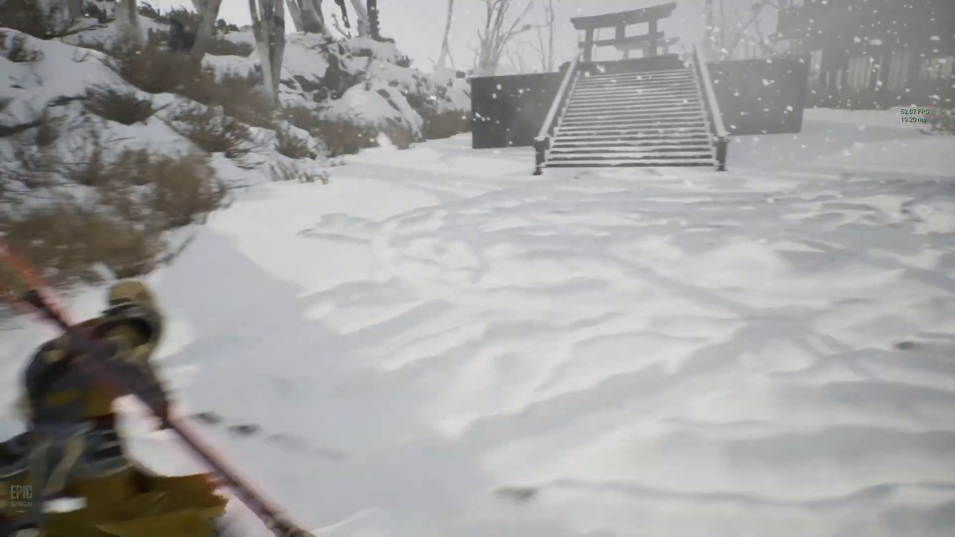
key("space")
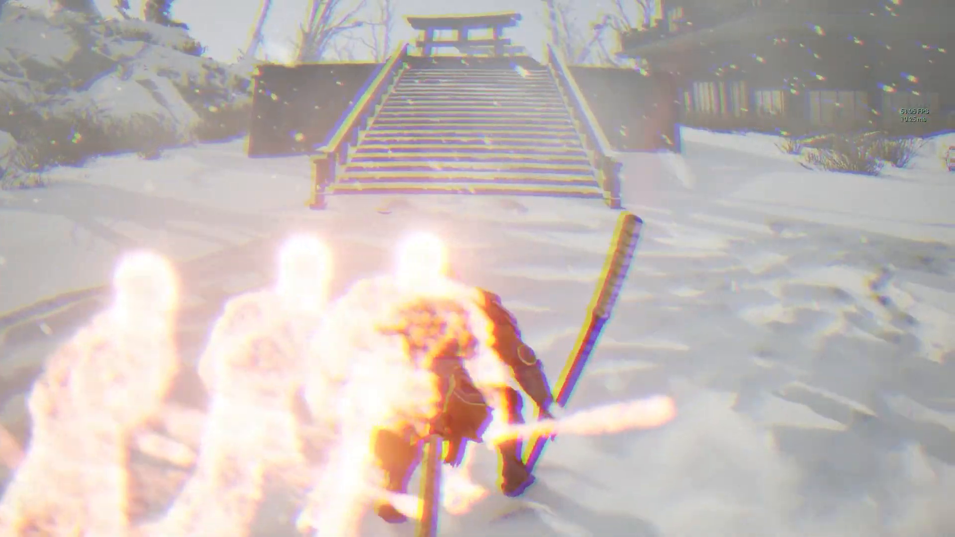
key("w")
key("space")
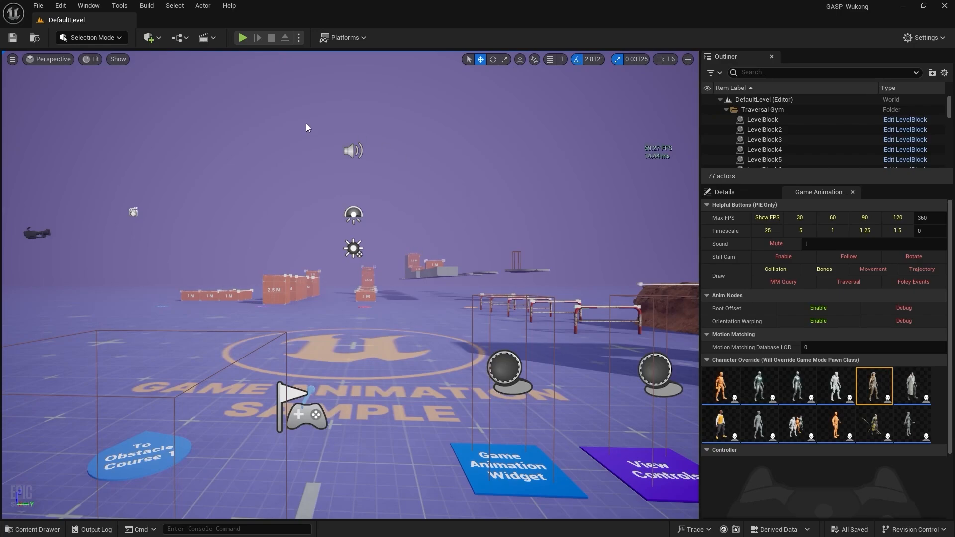
Step: Play-test the level, summoning the cloud with F, then stop and return to editing
left_click(243, 40)
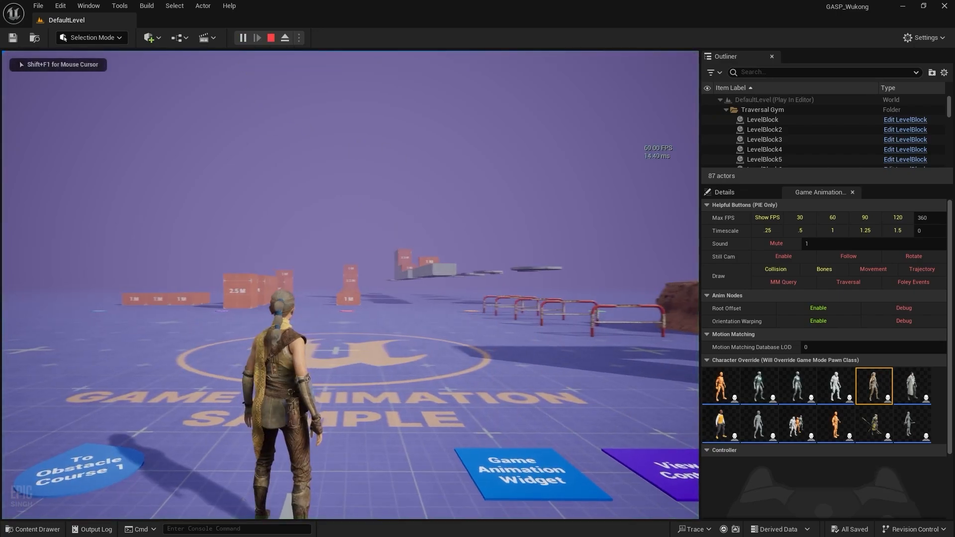
key("f")
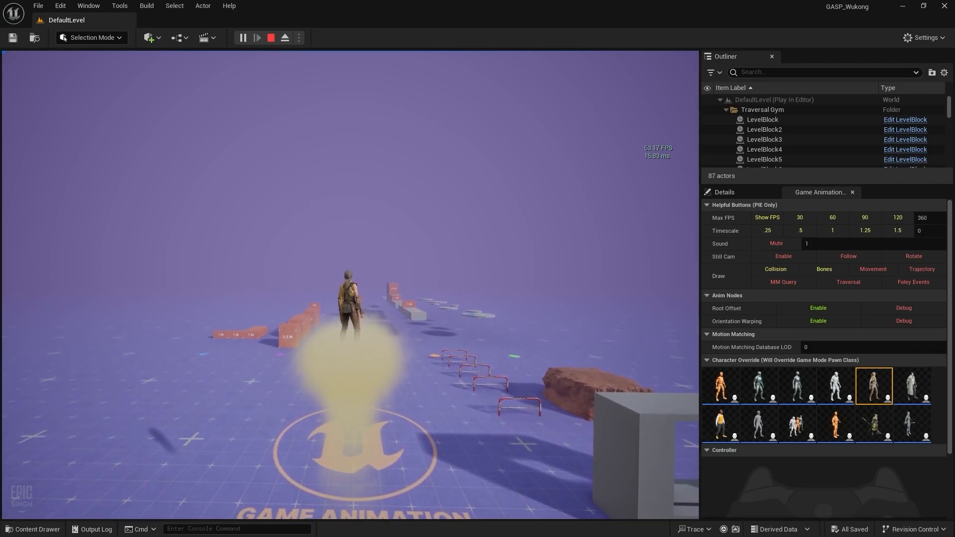
key("Escape")
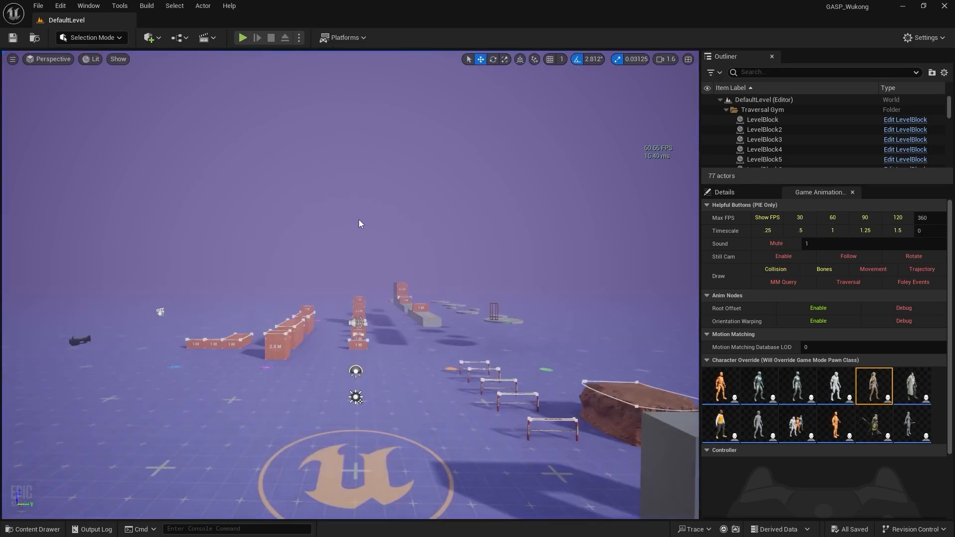
Step: Create a new AfterImage folder inside the FX content folder
key("ctrl+space")
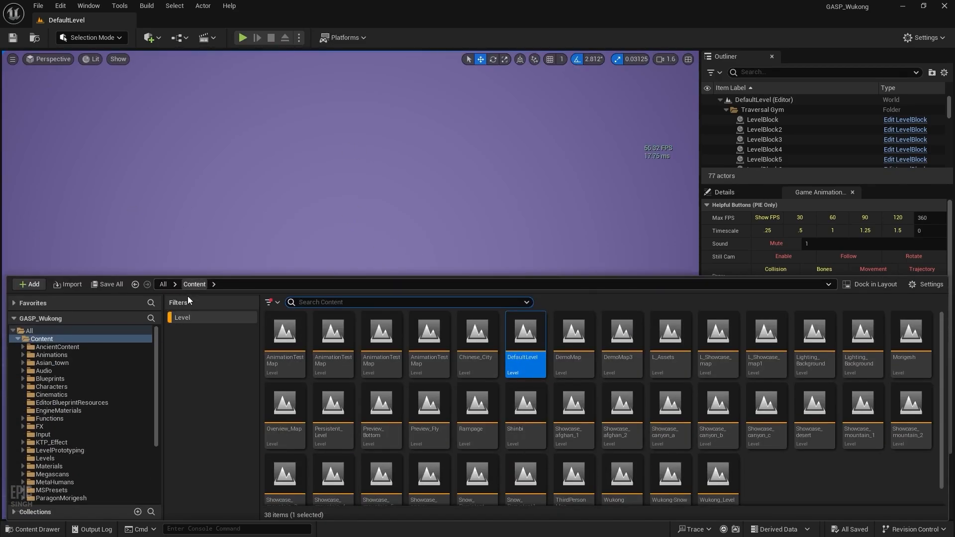
left_click(193, 320)
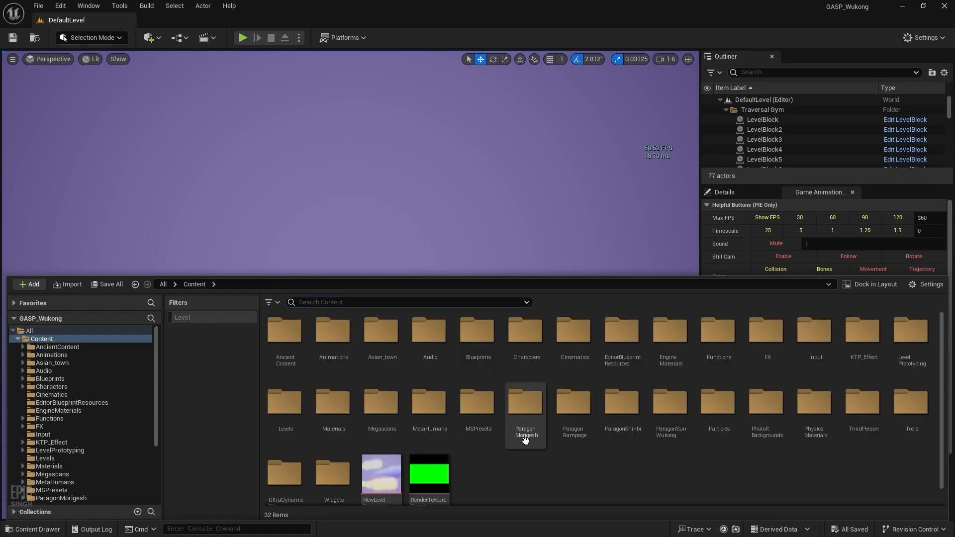
double_click(756, 331)
right_click(566, 404)
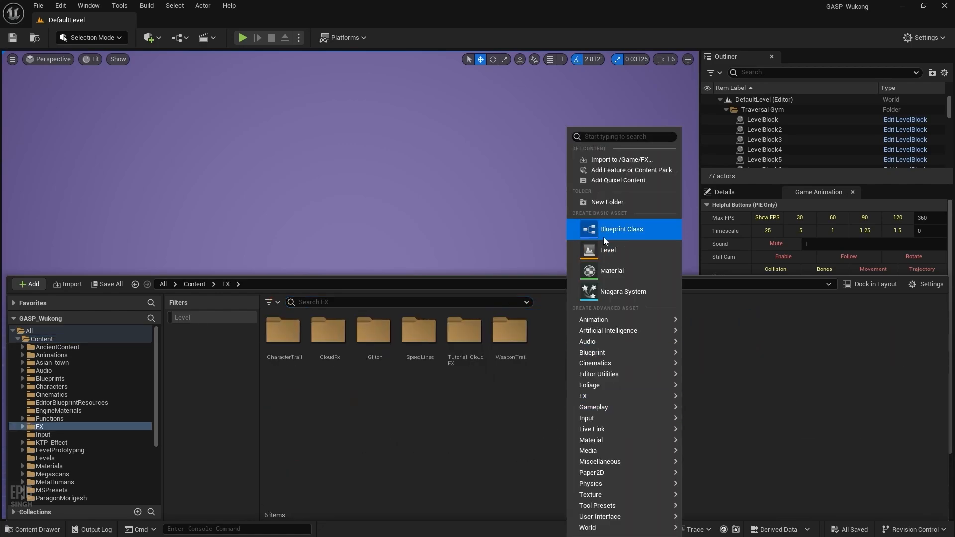
left_click(616, 203)
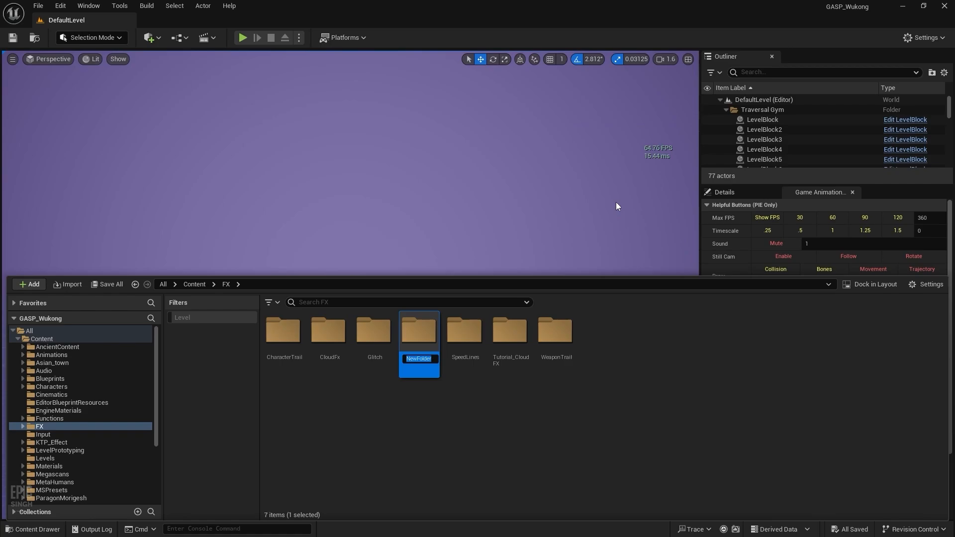
type("AfterImage")
key("Return")
key("Return")
Step: Create the NS_AfterImage Niagara system from the Empty emitter template, then compile and save it
right_click(503, 390)
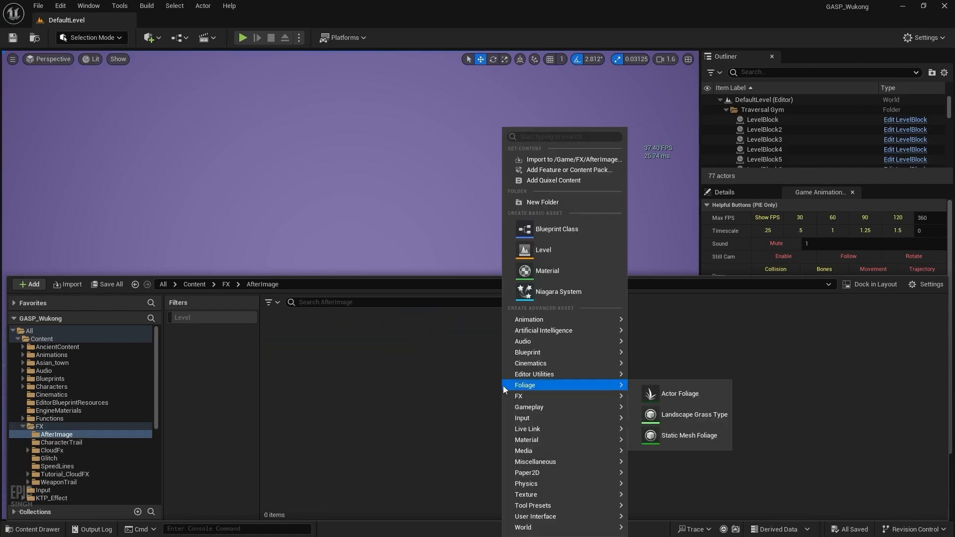
left_click(558, 293)
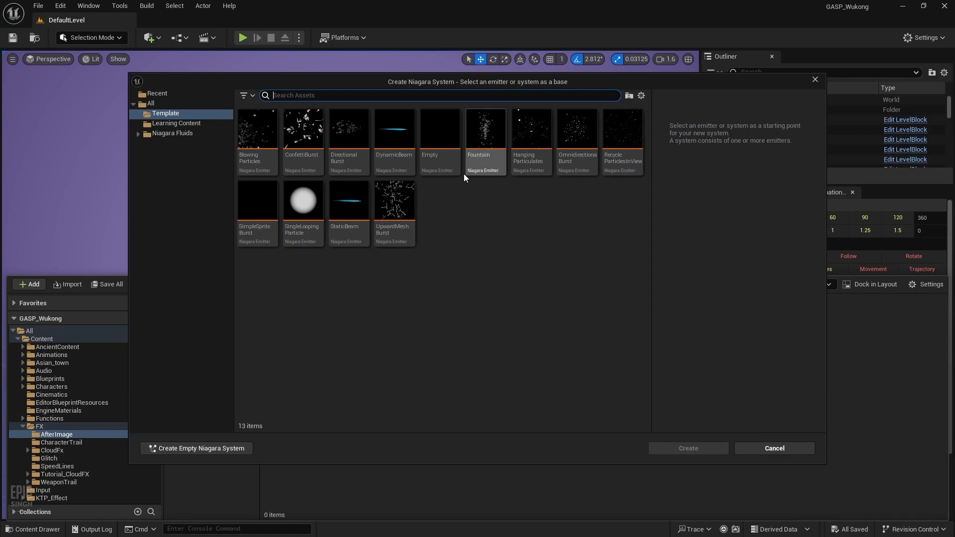
left_click(426, 149)
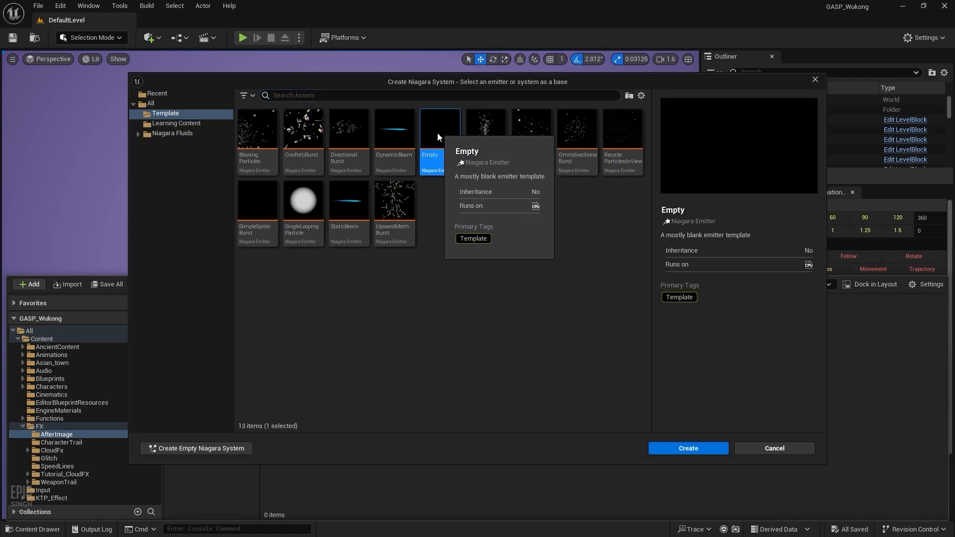
left_click(682, 448)
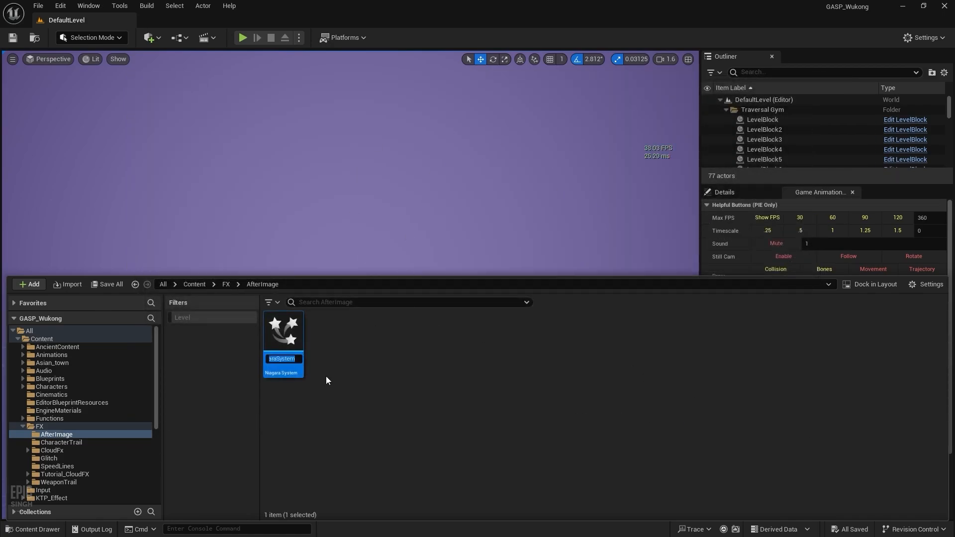
type("NS_")
type("A")
type("fterImag")
type("e")
key("Return")
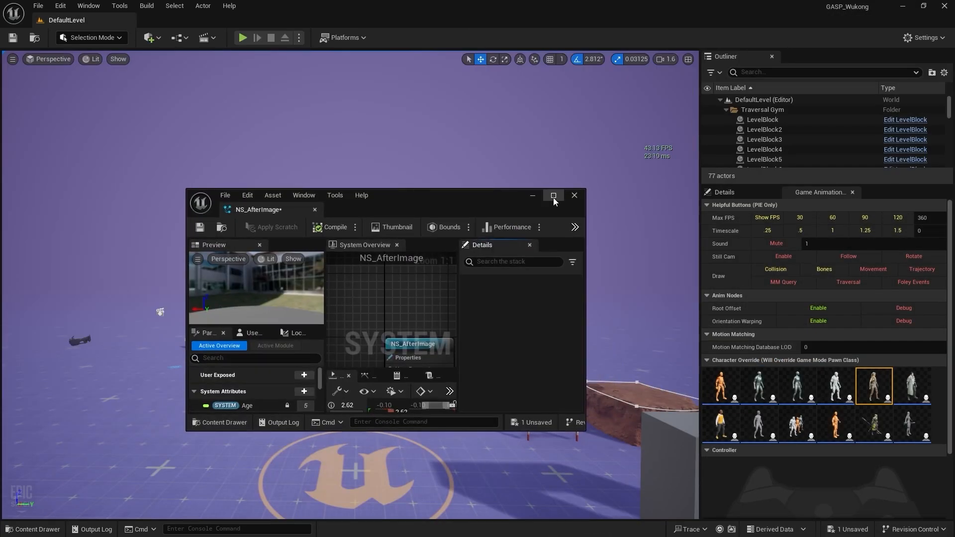
left_click(552, 196)
left_click(15, 40)
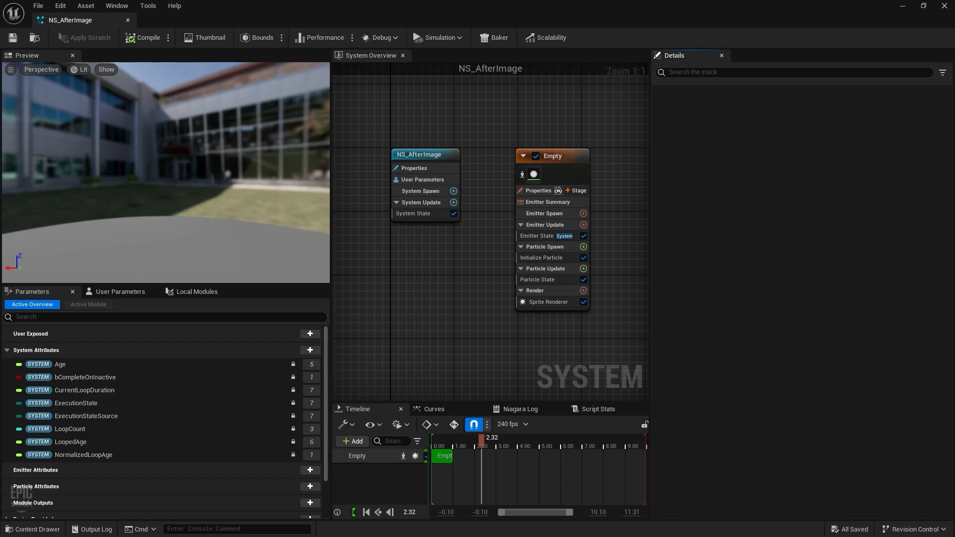
Step: Set Emitter Update's Life Cycle Mode to Self and add Spawn Burst Instantaneous with Spawn Count 2000
left_click(545, 225)
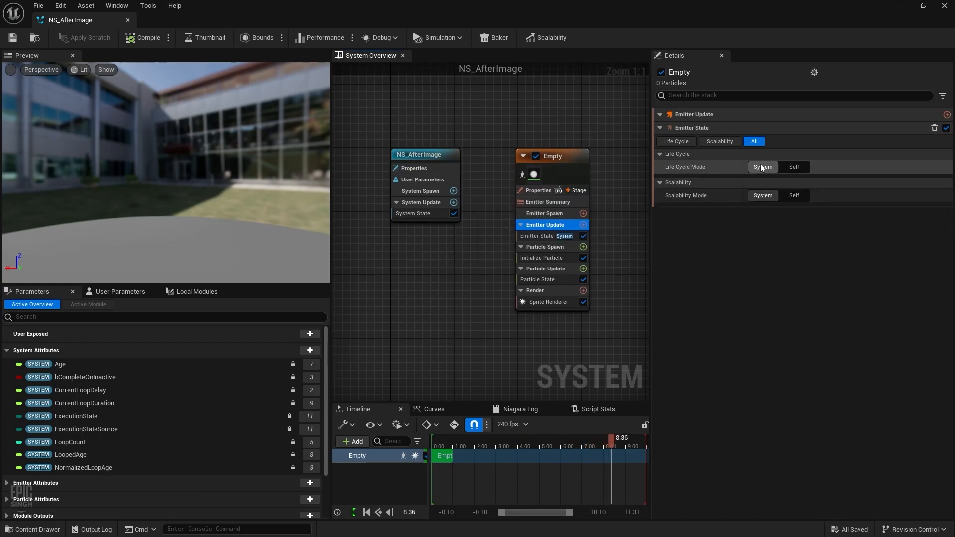
left_click(792, 171)
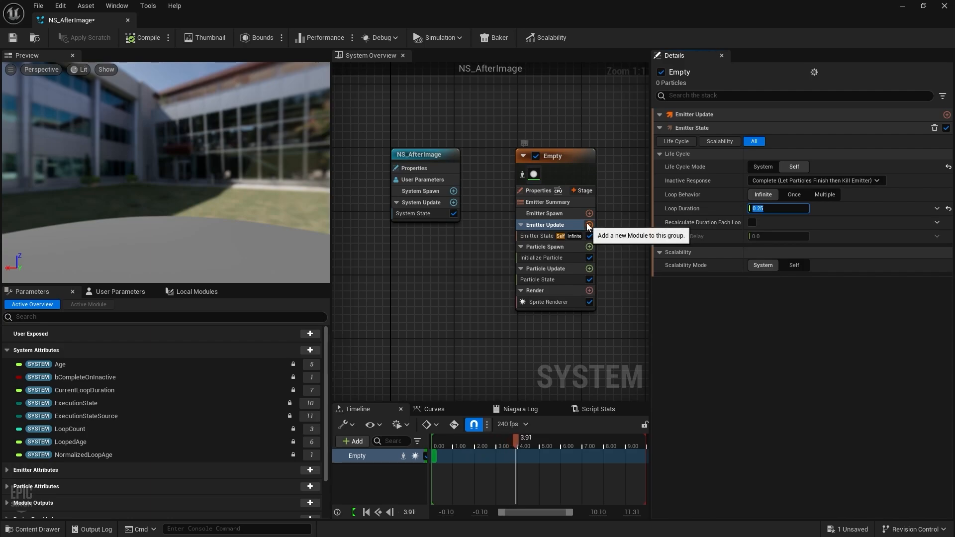
left_click(589, 226)
type("spawn")
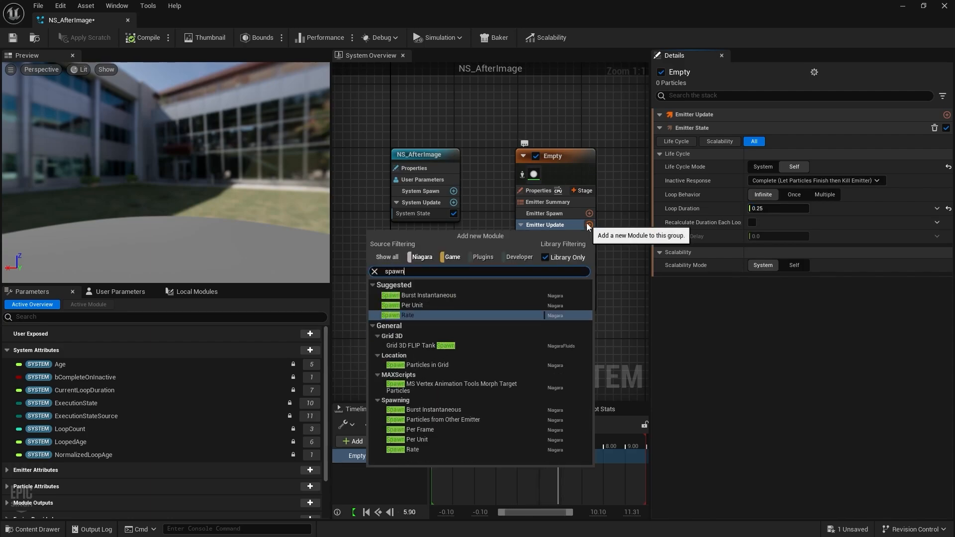
left_click(479, 294)
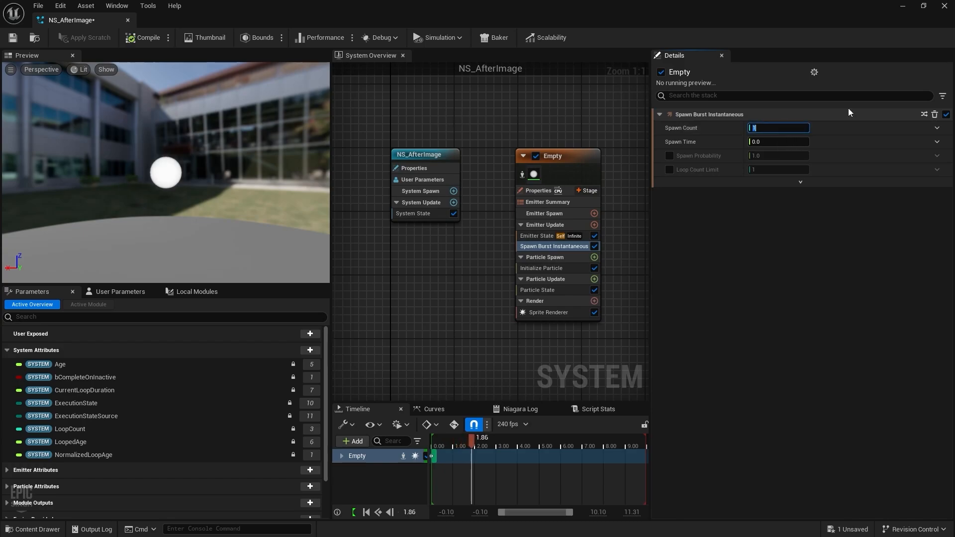
type("2000")
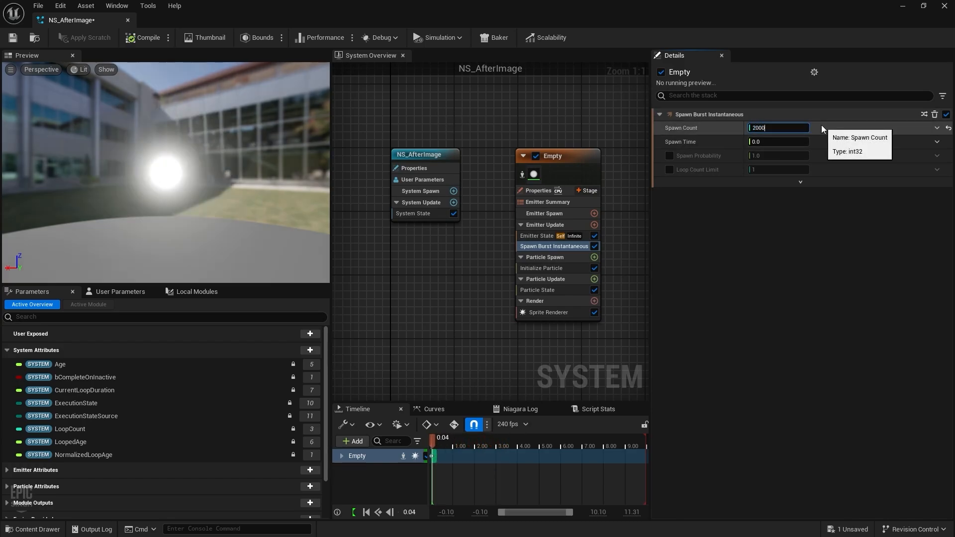
key("Return")
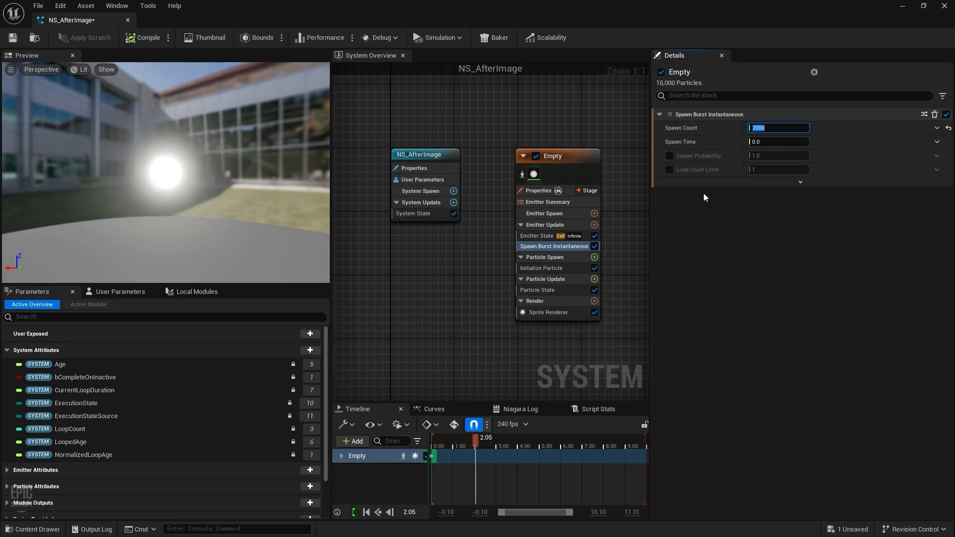
left_click(545, 270)
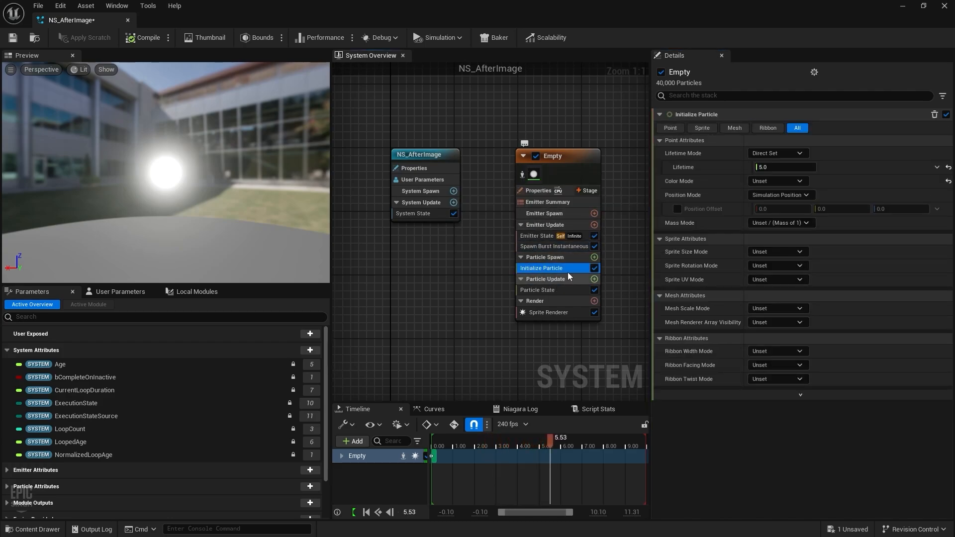
Step: Search 'sample ske' from Particle Spawn's module list and add Sample Skeletal Mesh
left_click(548, 257)
left_click(594, 257)
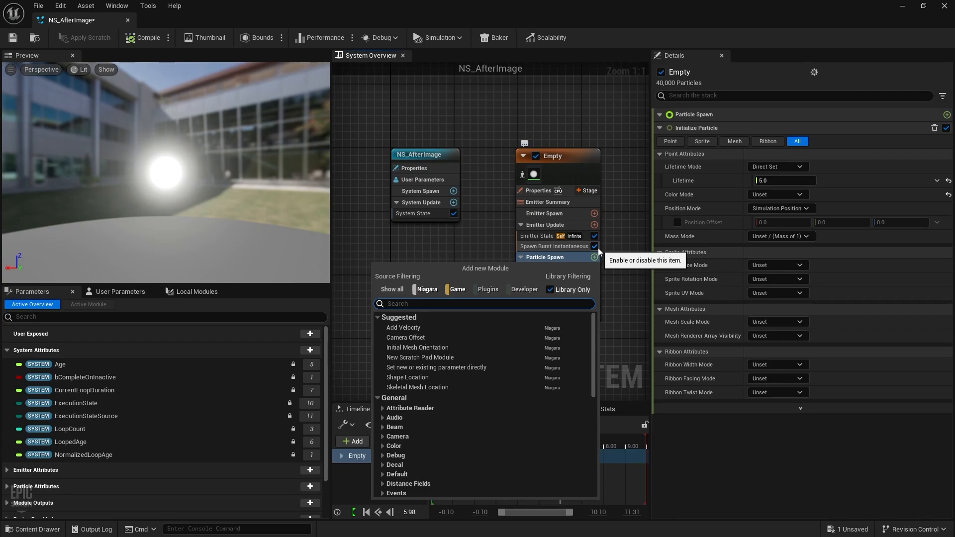
type("sample skel")
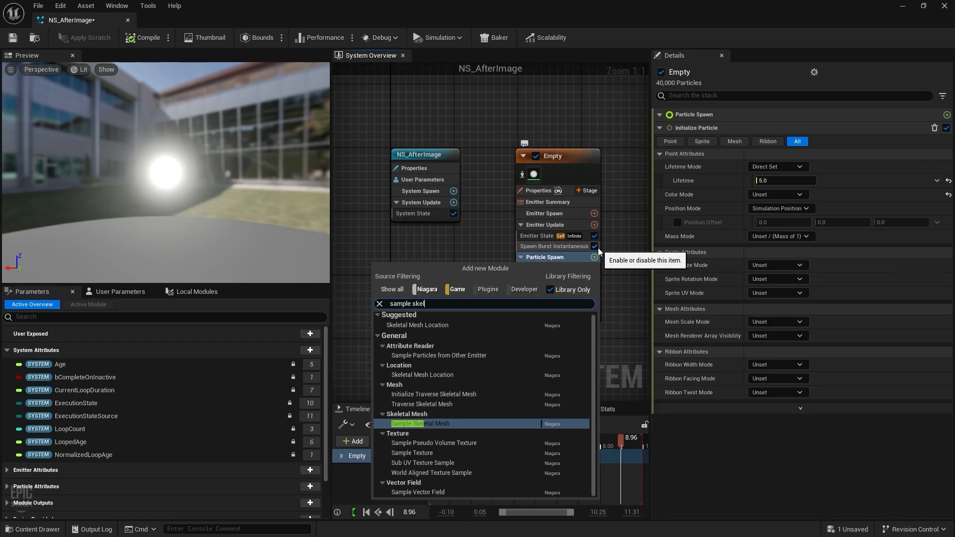
left_click(484, 424)
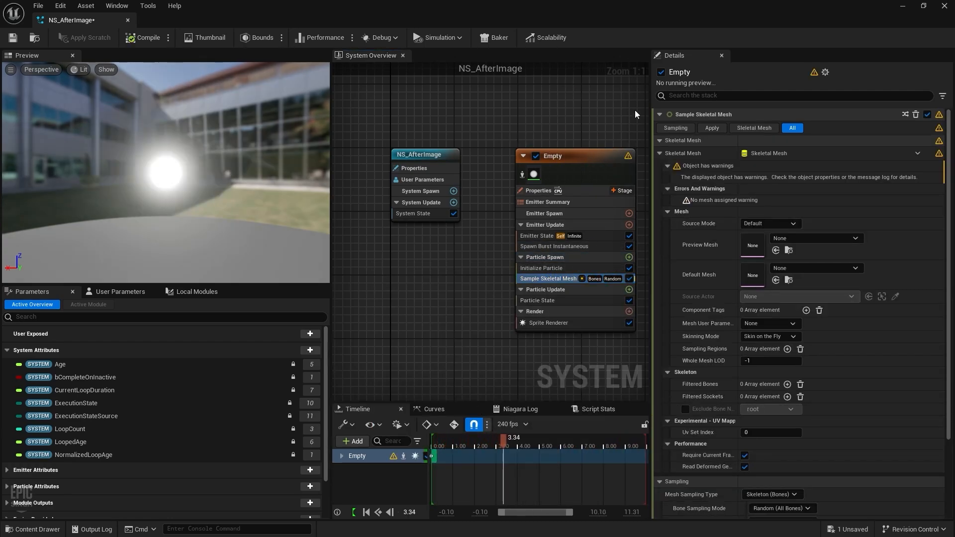
Step: Rename the emitter to AfterImageFX
left_click_drag(604, 159, 565, 158)
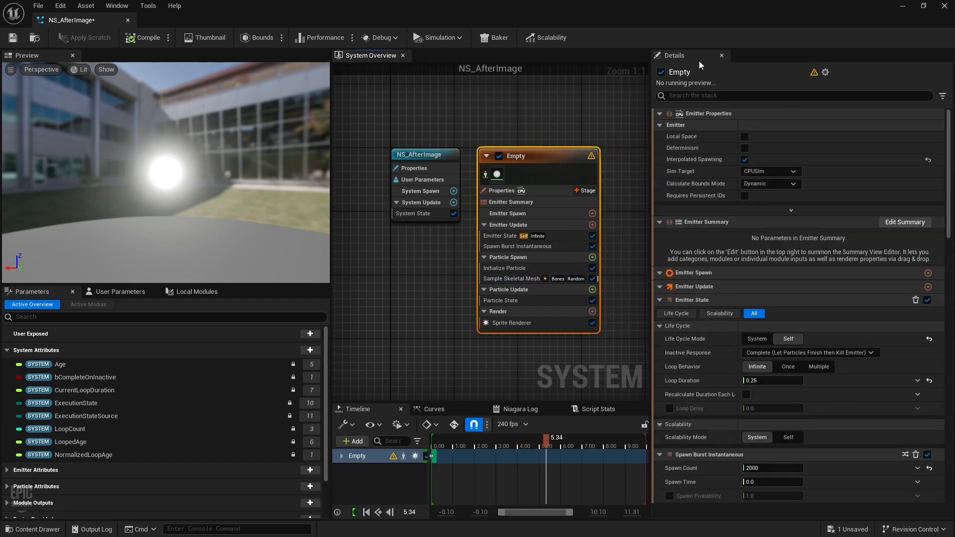
double_click(682, 73)
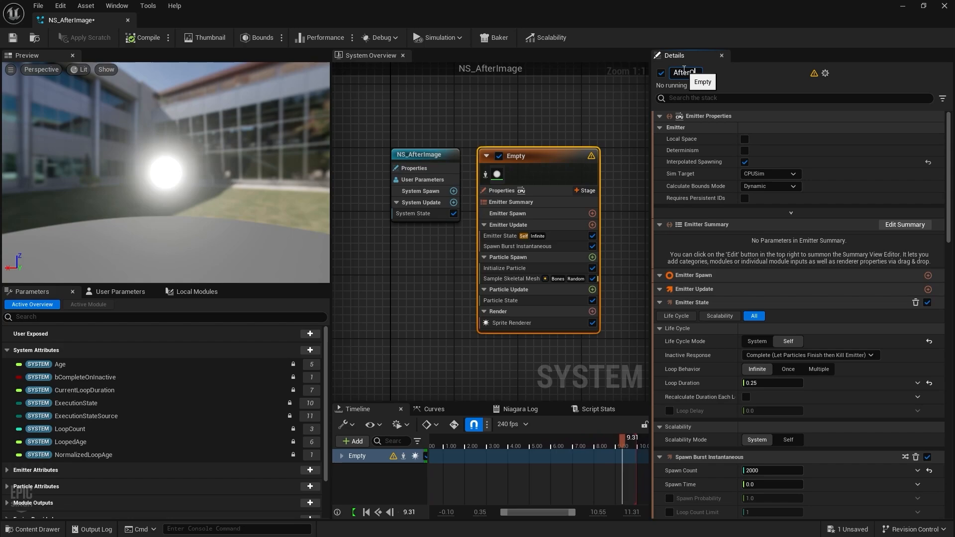
key("BackSpace")
key("BackSpace")
key("BackSpace")
key("BackSpace")
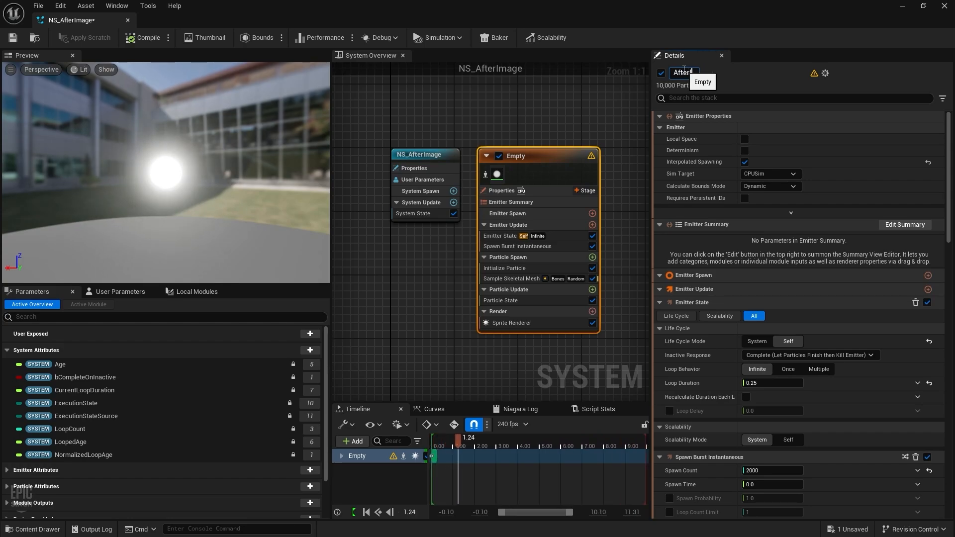
type("ImageFX")
key("Return")
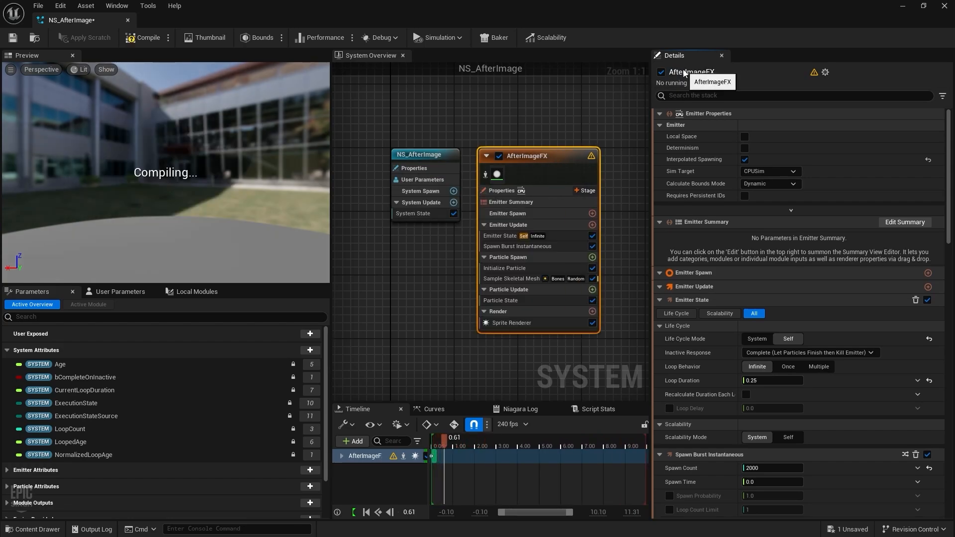
Step: Set the Sample Skeletal Mesh Preview Mesh to the Echo character
left_click(520, 280)
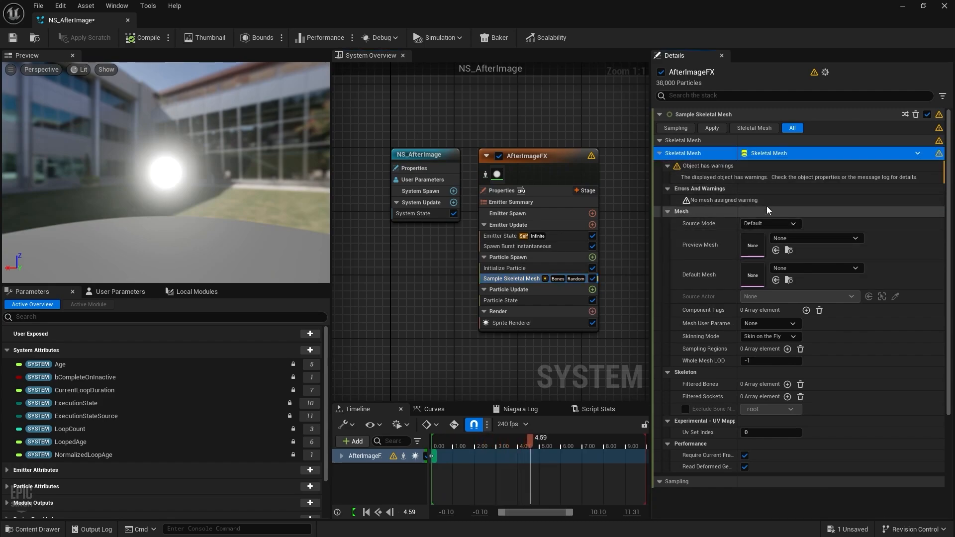
left_click(799, 237)
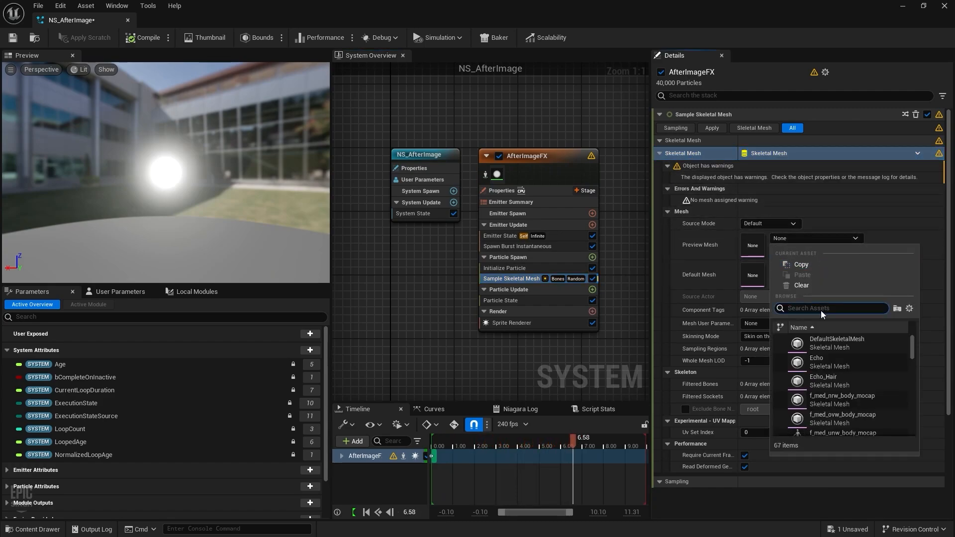
mouse_move(822, 356)
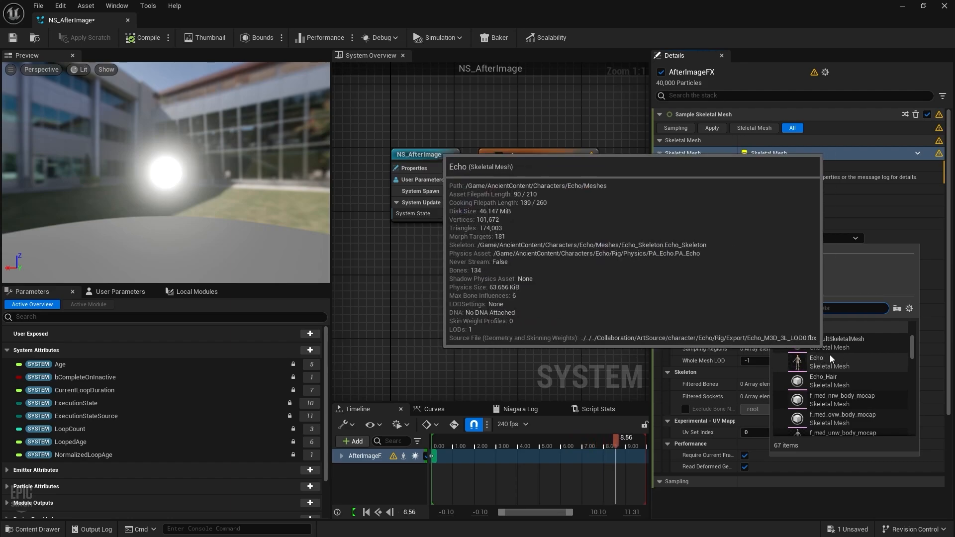
left_click(802, 358)
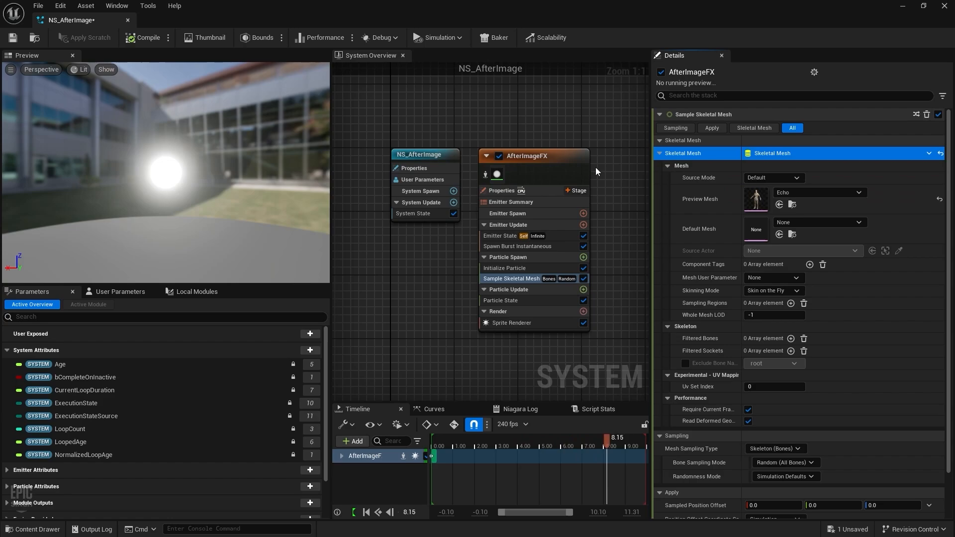
left_click_drag(534, 162, 549, 163)
Step: Set the AfterImageFX emitter's Sim Target to GPUCompute Sim
left_click(544, 193)
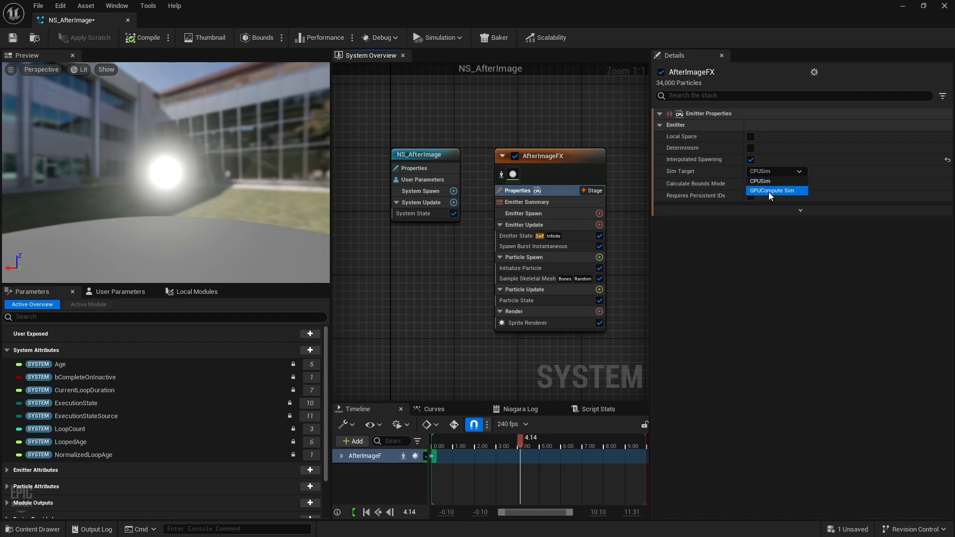
left_click(768, 192)
left_click(413, 168)
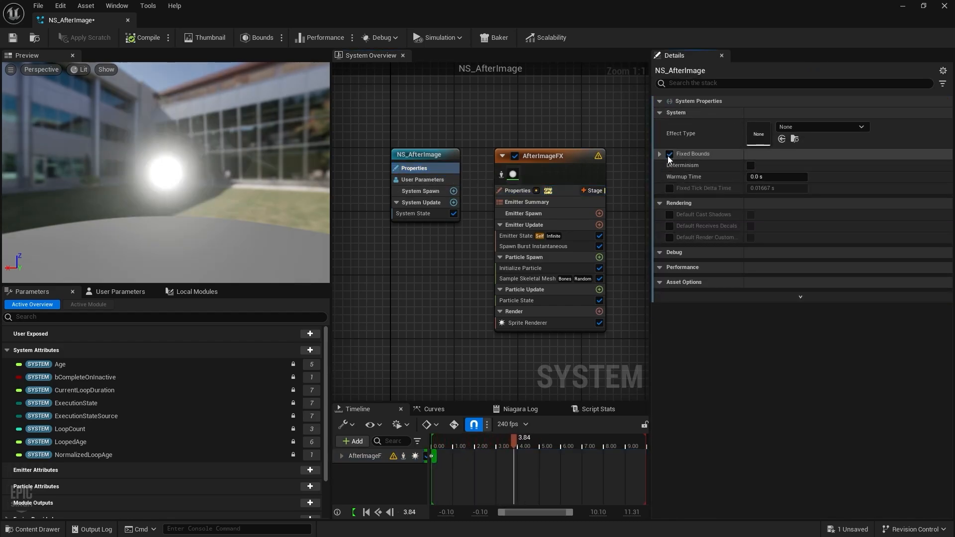
left_click(542, 159)
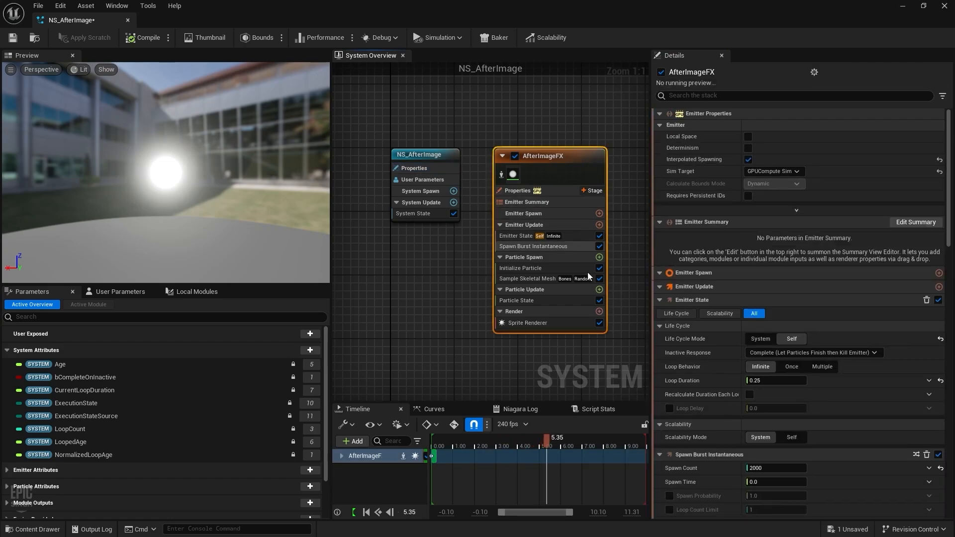
Step: Review Sample Skeletal Mesh's sampling types, leaving it on Skeleton (Bones)
left_click(527, 279)
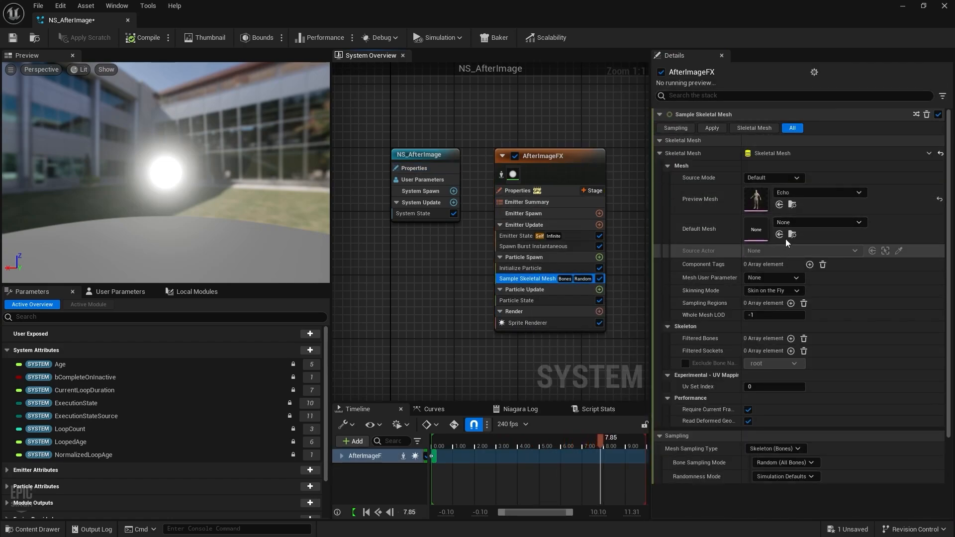
scroll(715, 324, "down", 2)
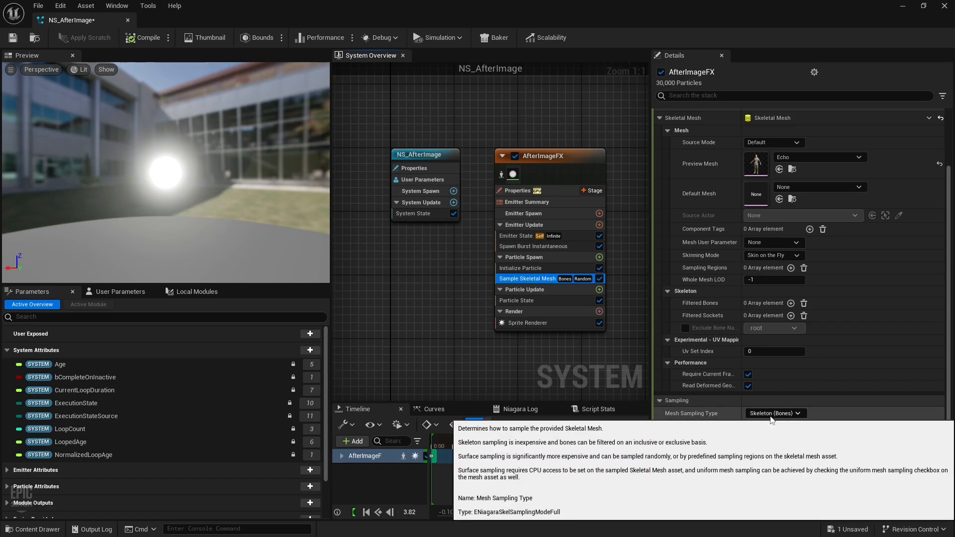
left_click(771, 416)
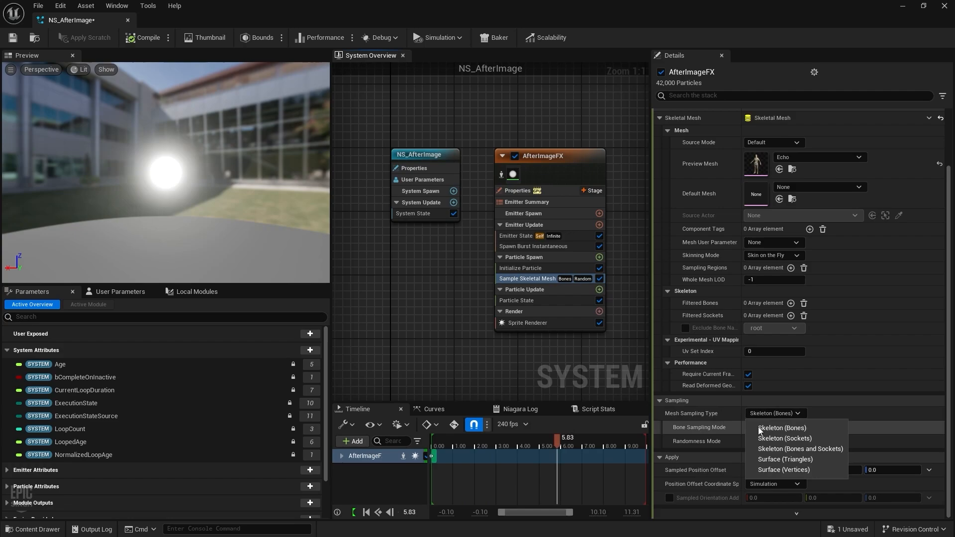
left_click(769, 413)
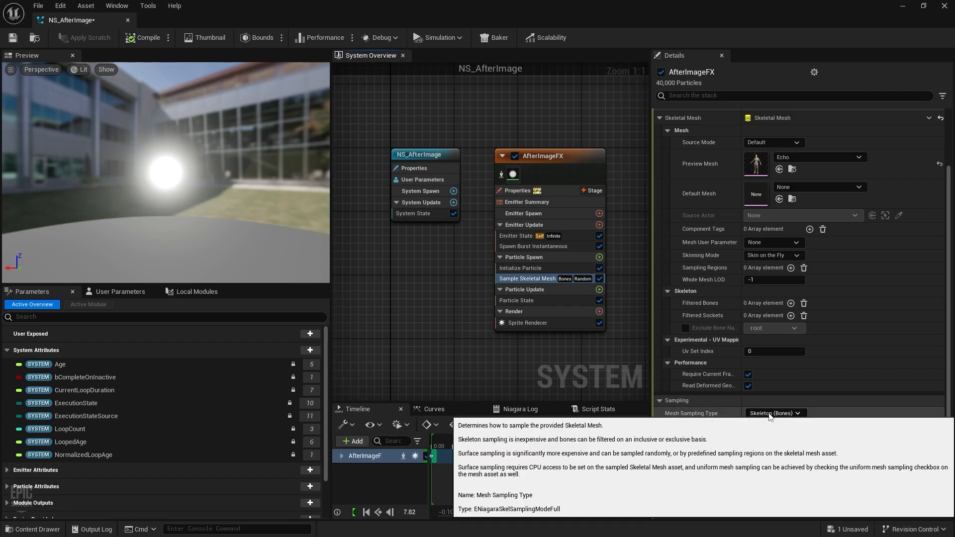
left_click(770, 413)
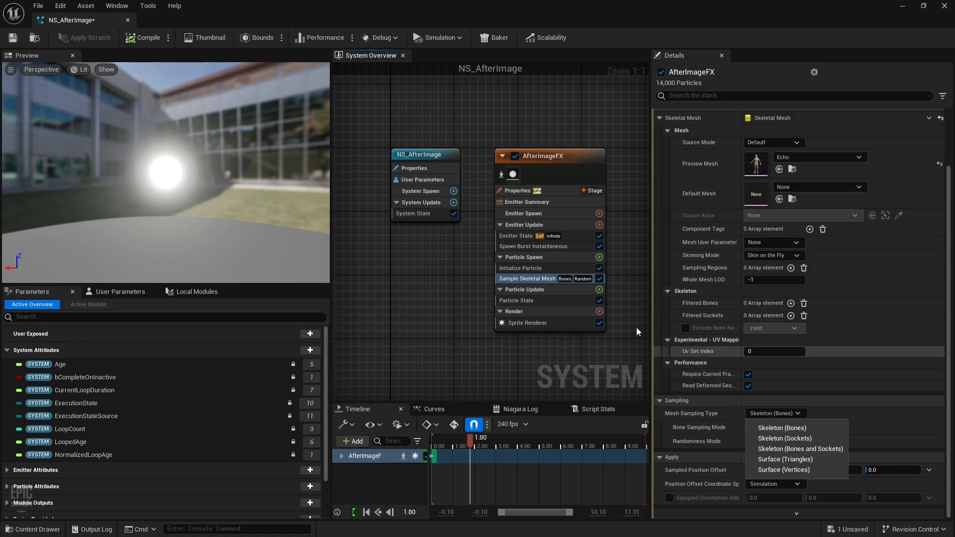
left_click(545, 259)
left_click(545, 257)
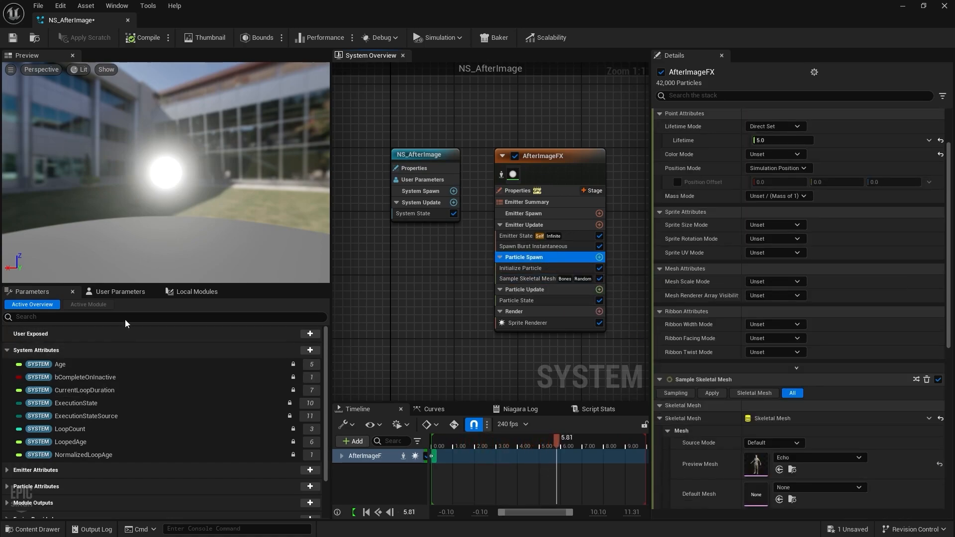
Step: Add a Position setter to Particle Spawn driven by Sample Skeletal Mesh's SampledPosition
scroll(30, 467, "down", 2)
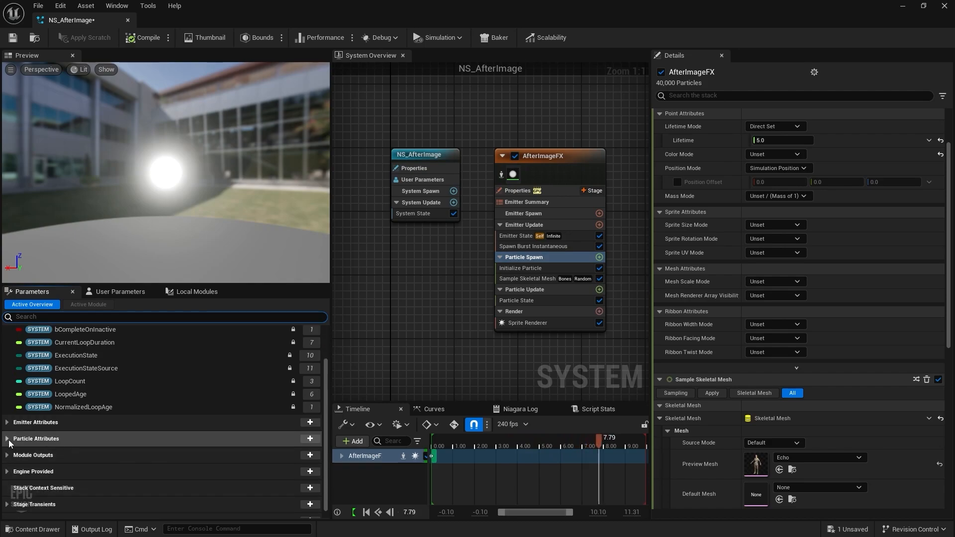
left_click(8, 439)
scroll(20, 445, "down", 3)
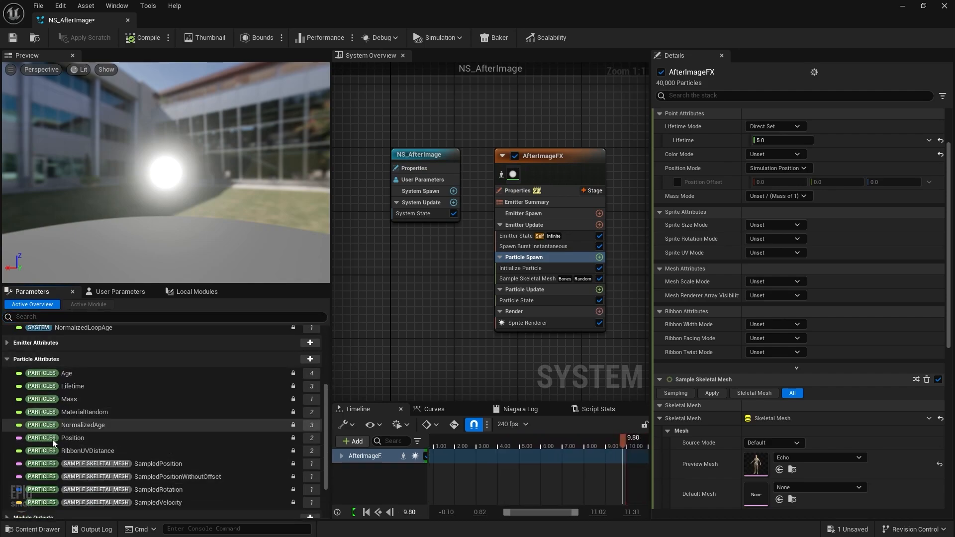
left_click_drag(50, 440, 529, 282)
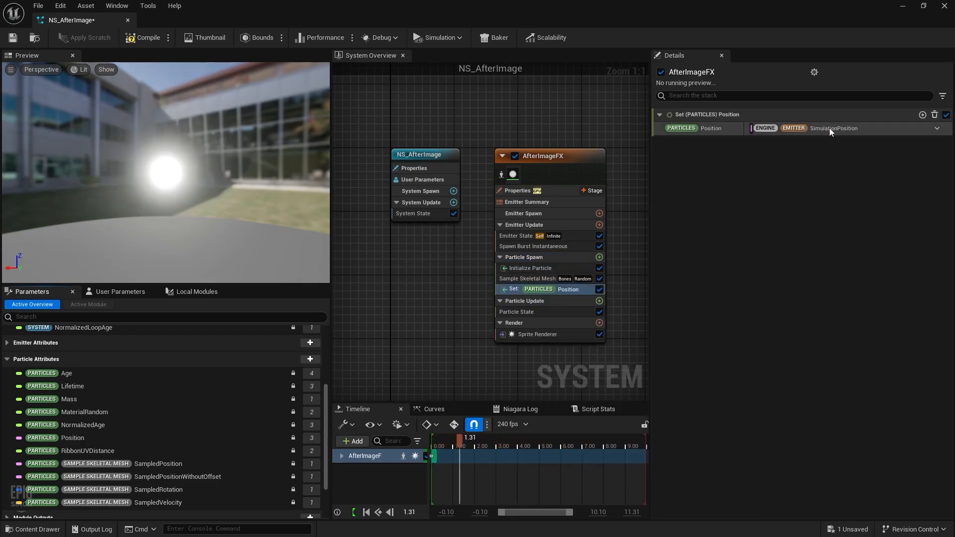
left_click(799, 128)
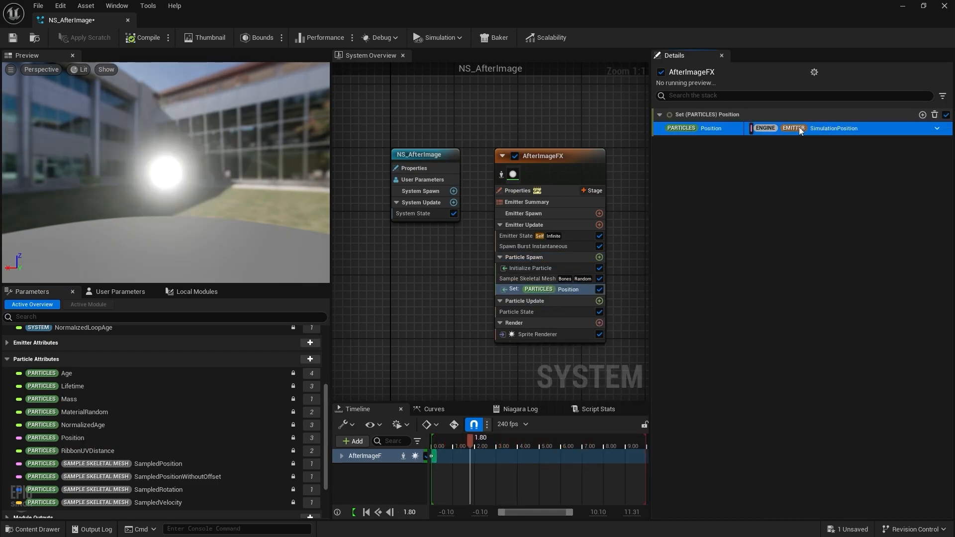
left_click(565, 291)
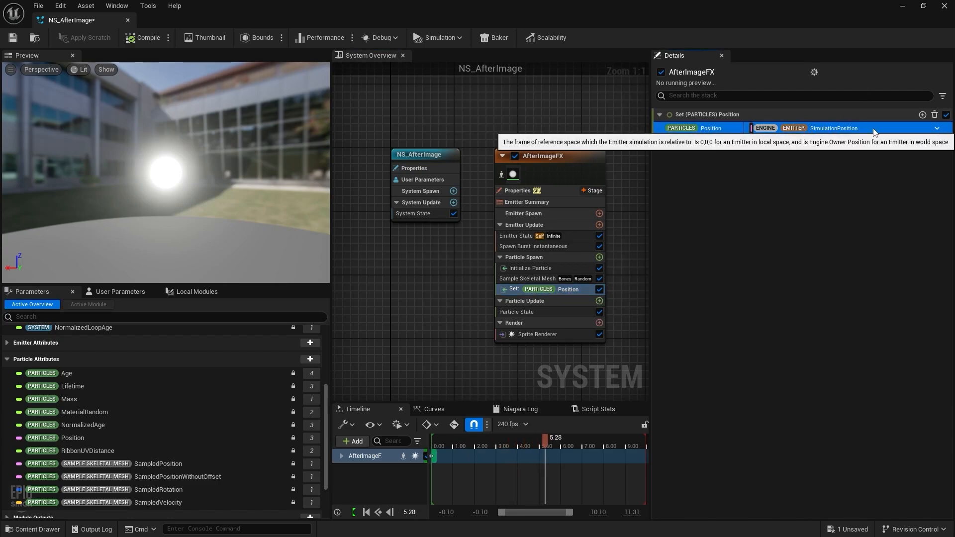
left_click(938, 128)
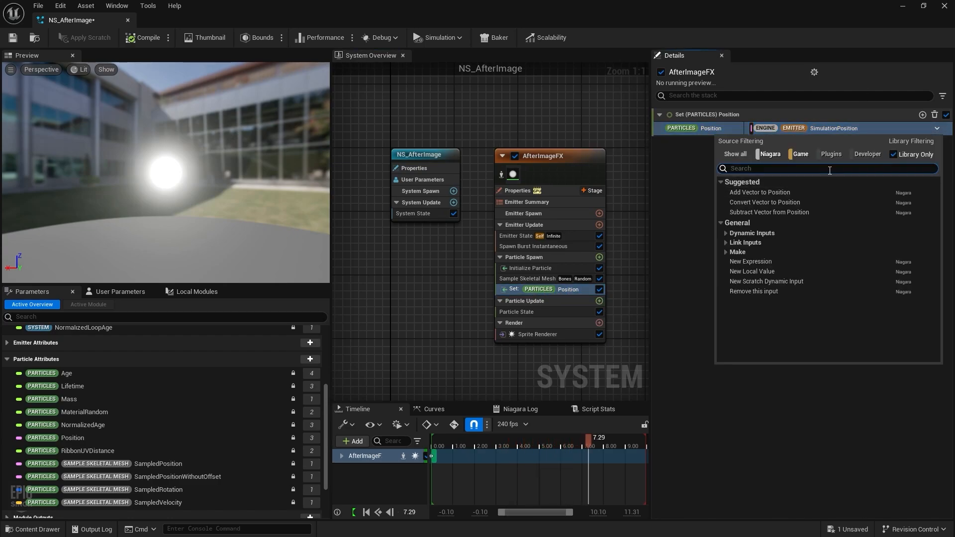
type("position")
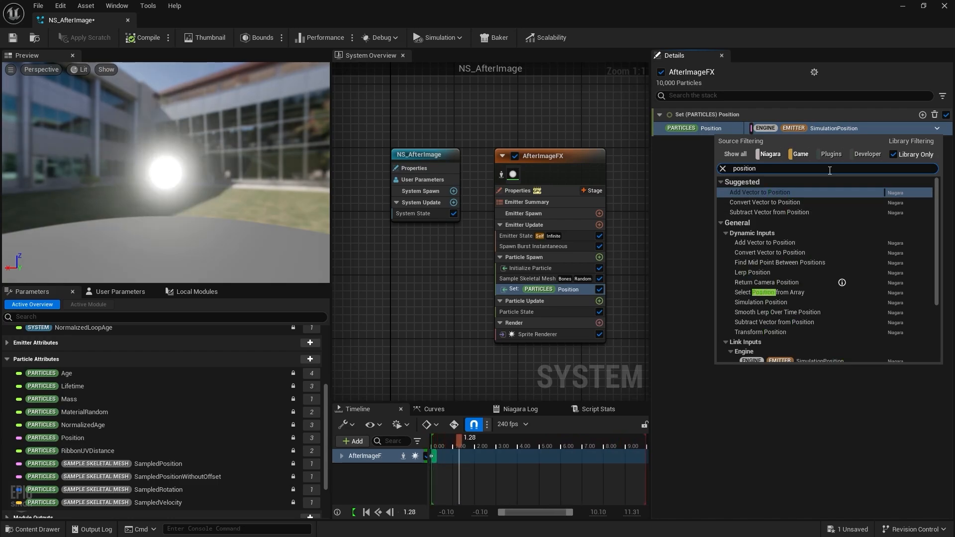
type(" m")
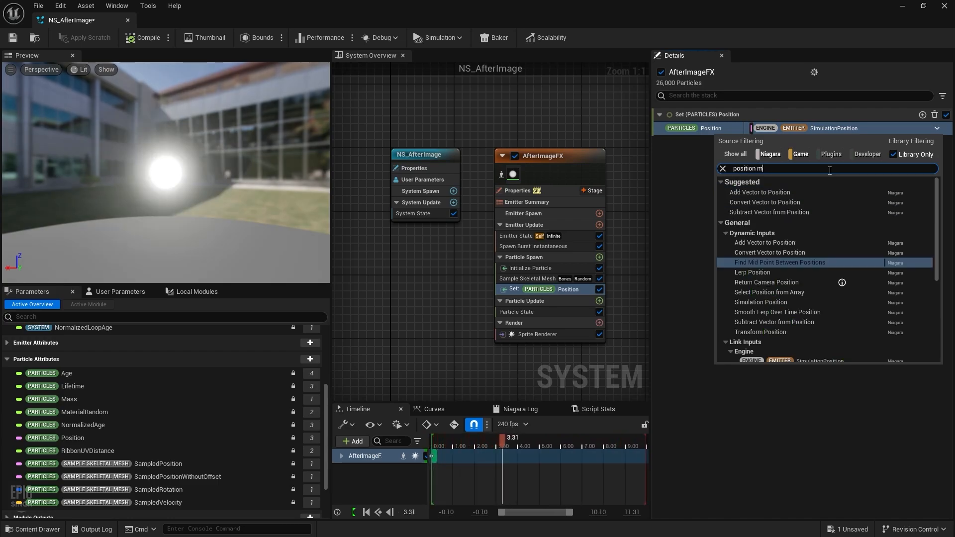
type("esh")
scroll(827, 277, "down", 5)
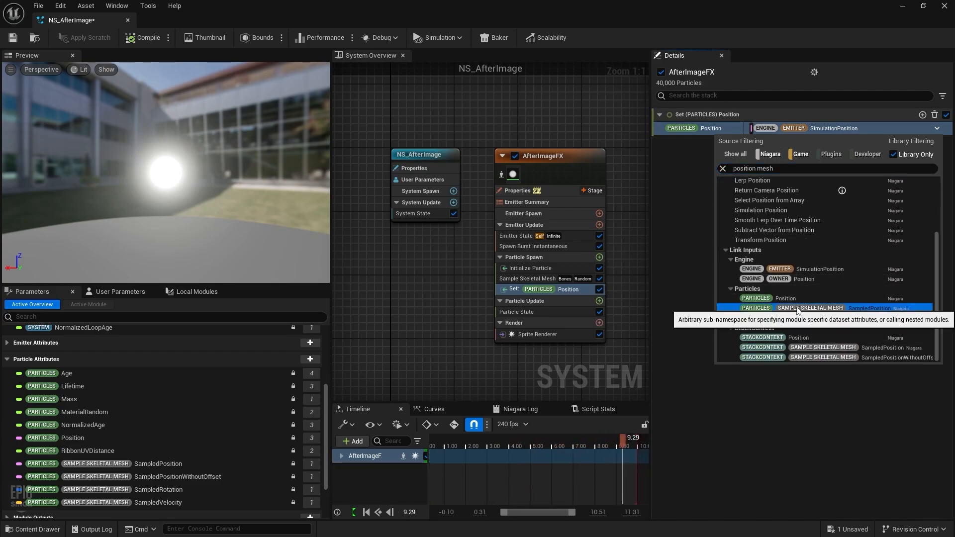
left_click(778, 308)
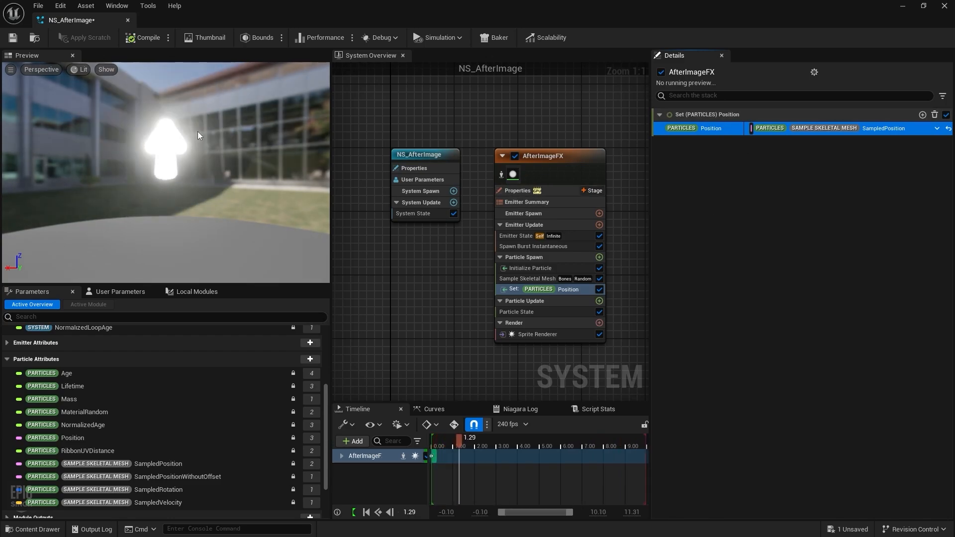
Step: Change Sample Skeletal Mesh's Mesh Sampling Type from Skeleton (Bones) to Surface (Triangles)
left_click(527, 279)
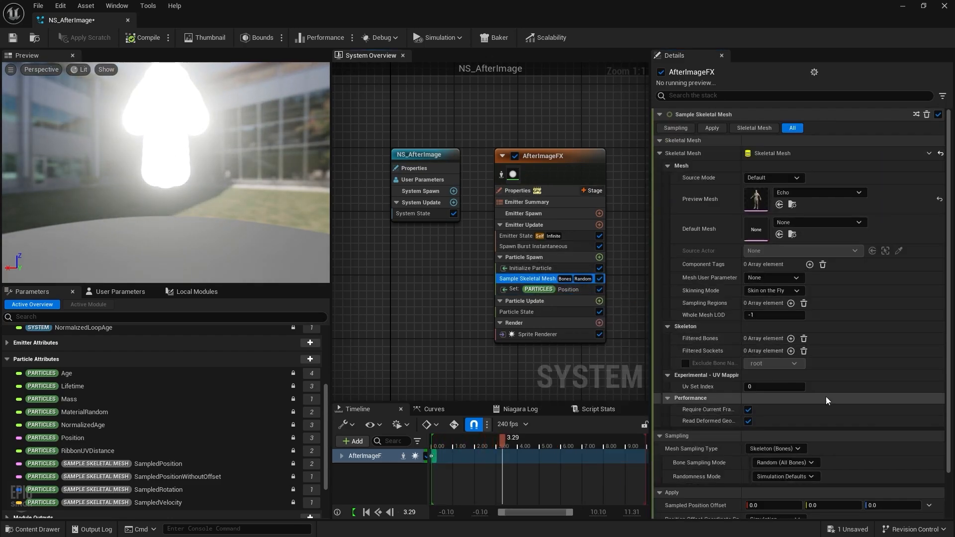
scroll(806, 402, "down", 1)
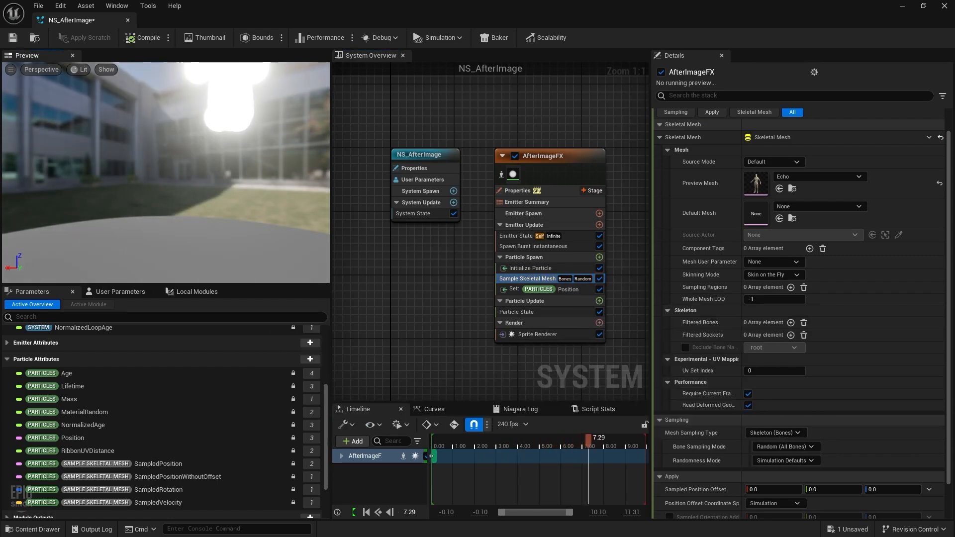
middle_click_drag(213, 141, 242, 225)
left_click_drag(242, 225, 209, 225)
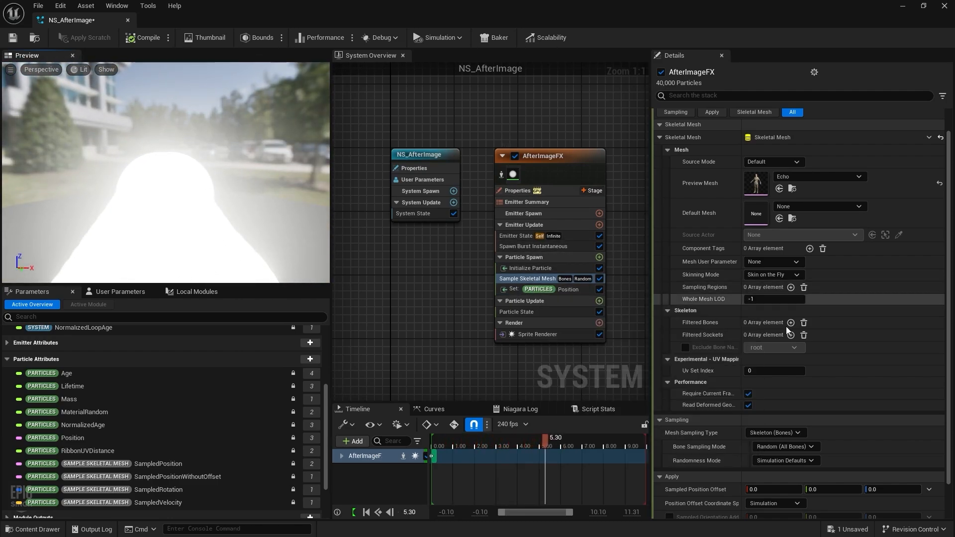
scroll(786, 326, "down", 1)
left_click(794, 415)
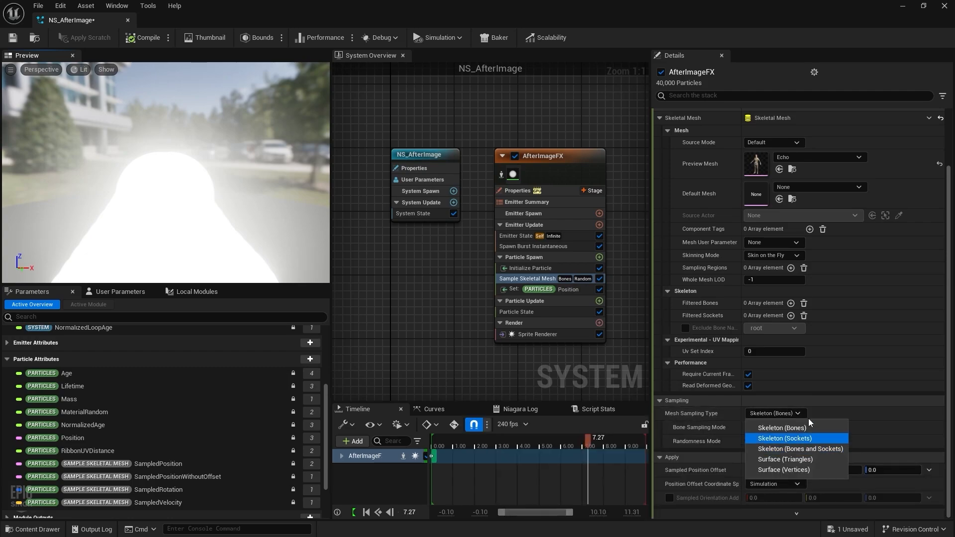
left_click(787, 460)
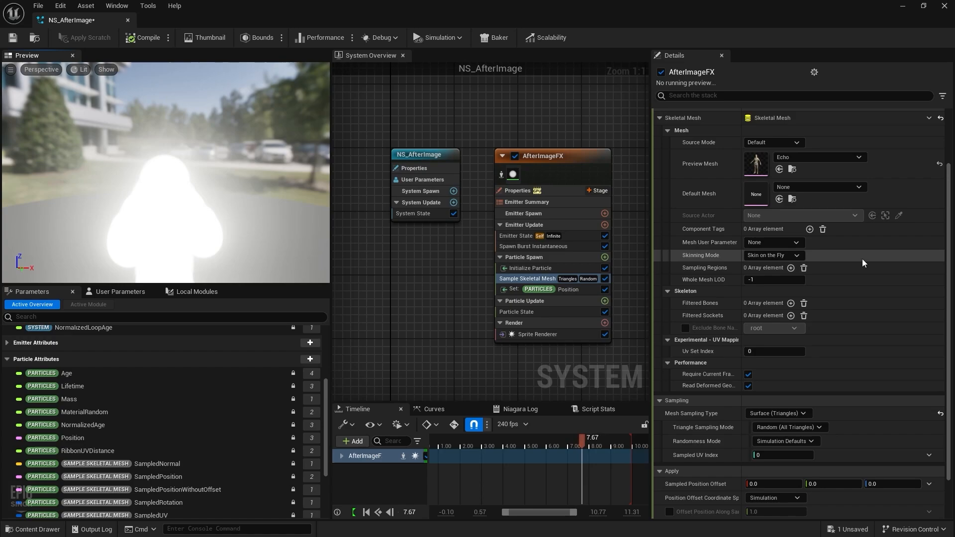
scroll(813, 387, "down", 1)
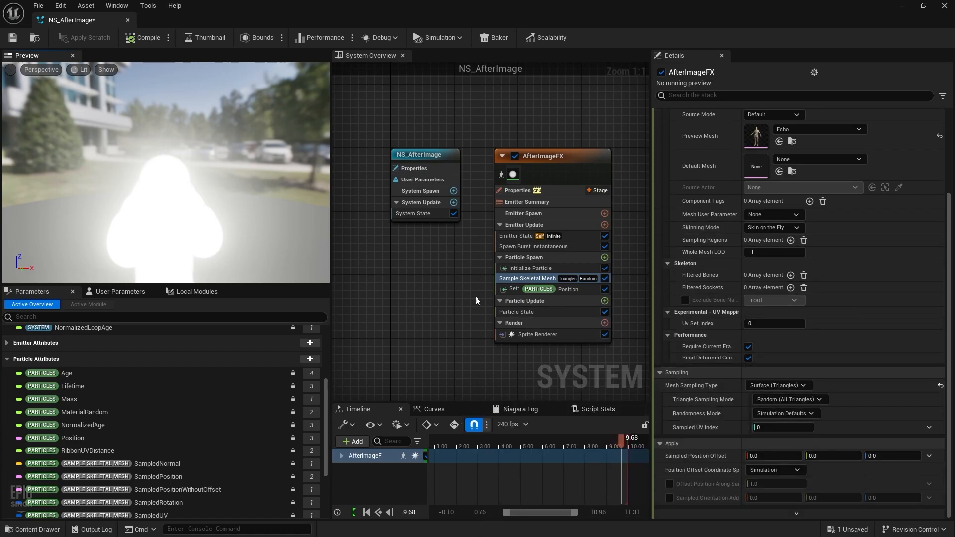
left_click(522, 288)
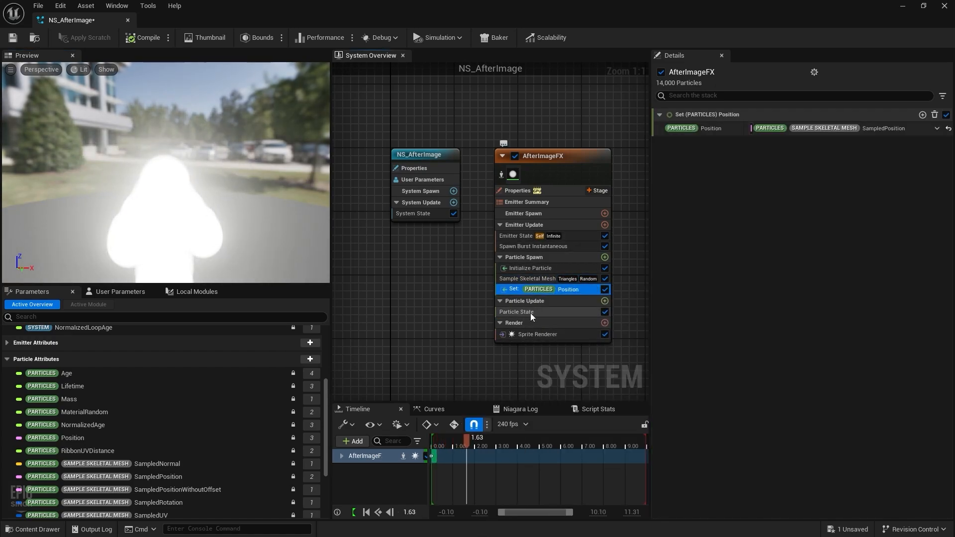
left_click(538, 302)
Step: Add a Scale Color module to Particle Update with Scale Alpha driven by a float curve
left_click(604, 301)
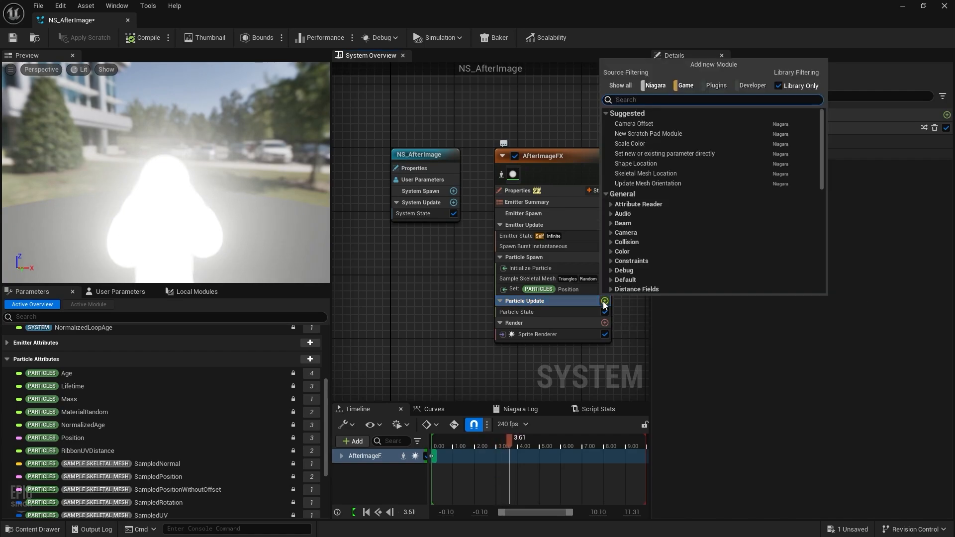
type("scale color")
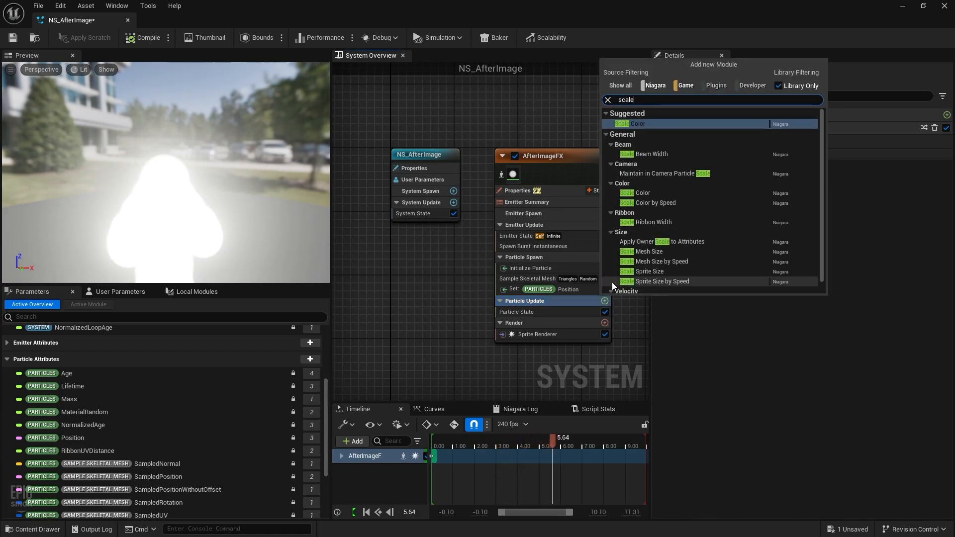
key("Return")
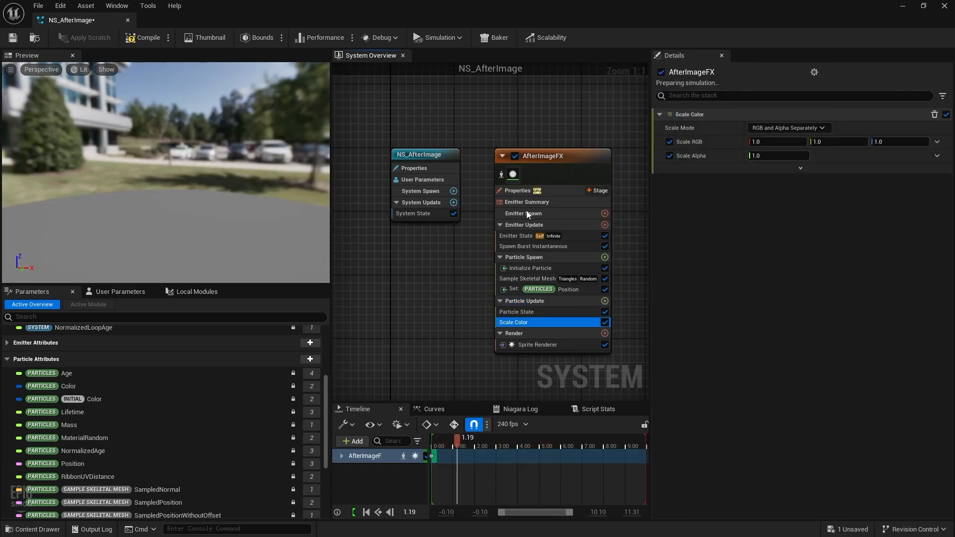
left_click(937, 155)
type("float")
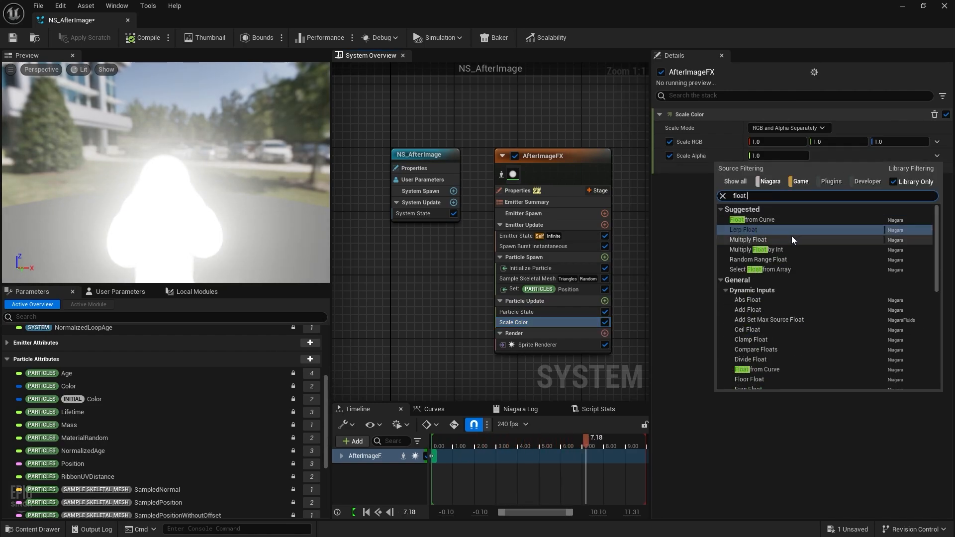
left_click(802, 222)
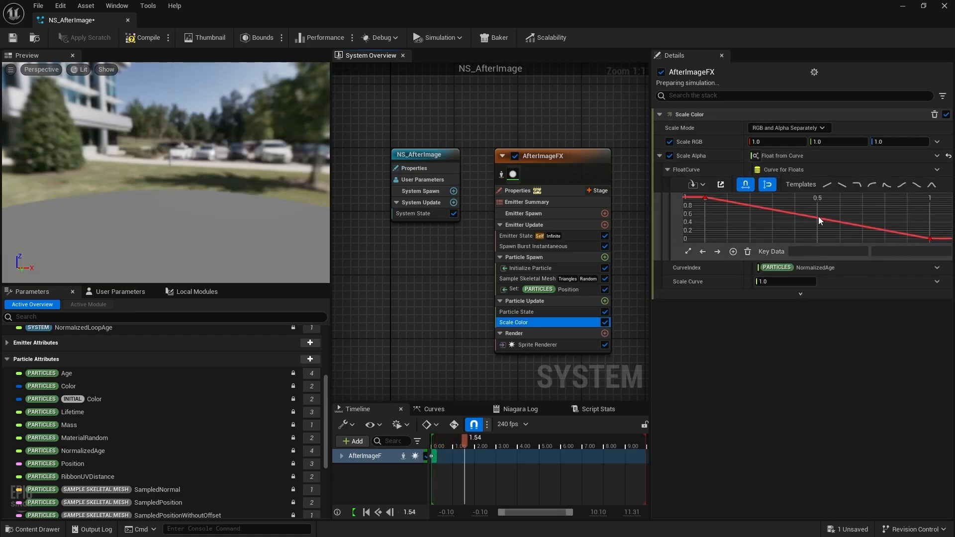
Step: Shape the alpha curve to 0 at the ends and 1.0 at midpoint, then save
right_click(818, 219)
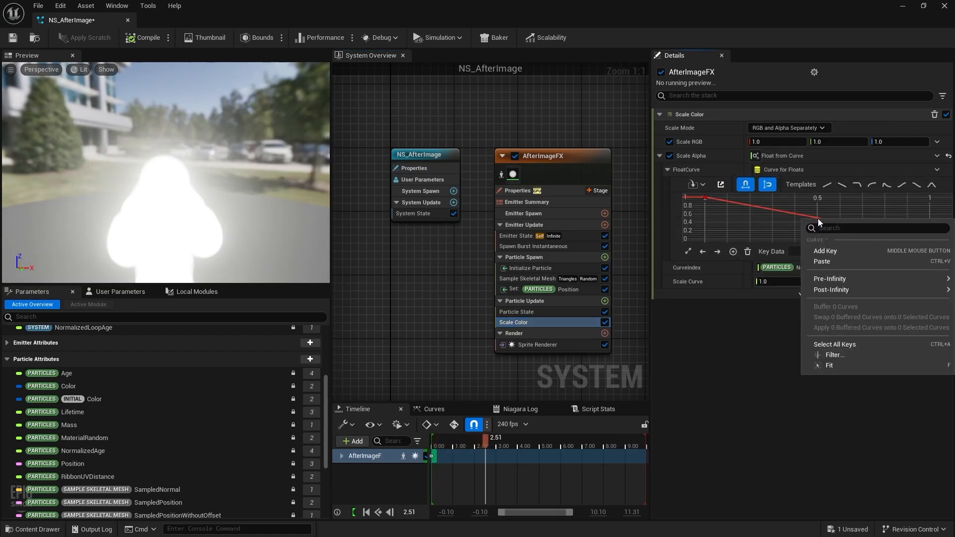
left_click(826, 250)
left_click_drag(704, 198, 700, 240)
left_click(922, 253)
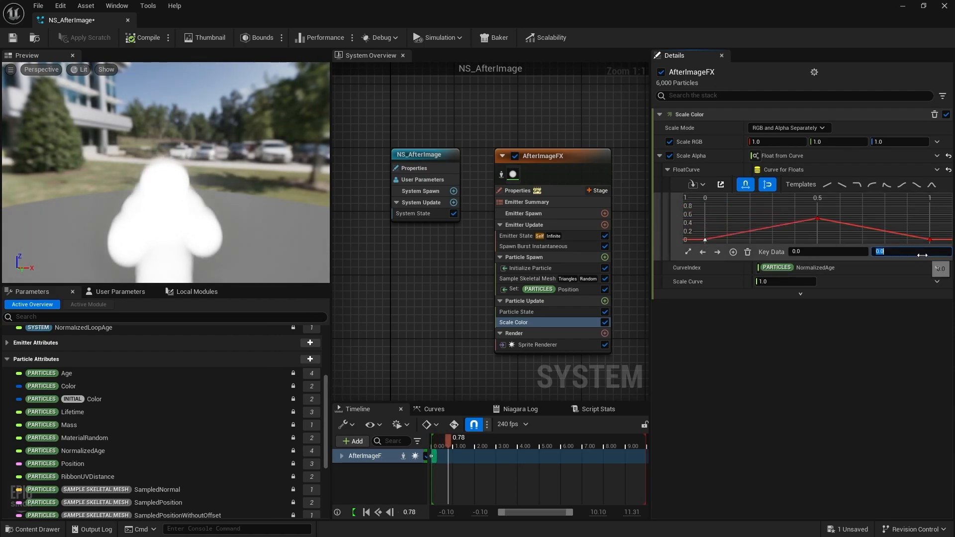
left_click(817, 218)
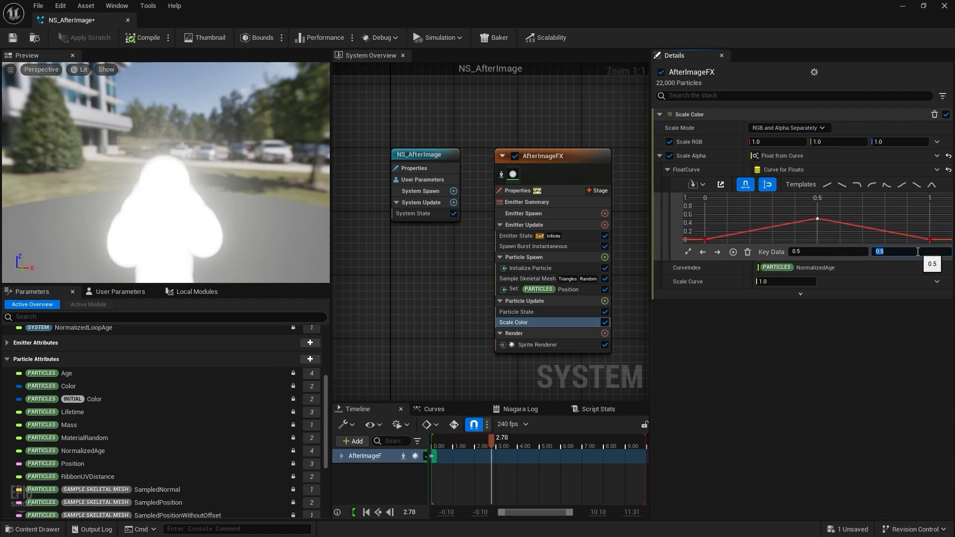
type("1")
key("Return")
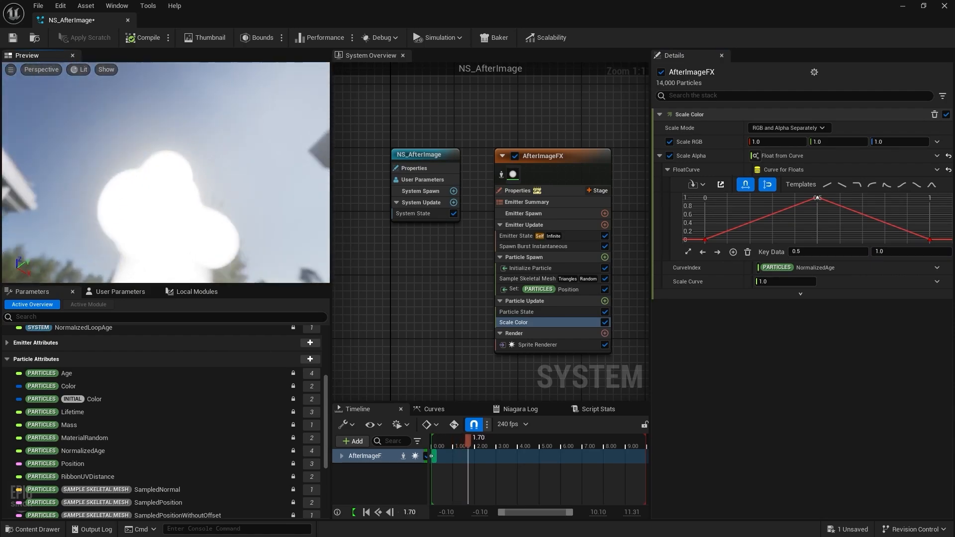
left_click_drag(151, 209, 151, 238)
right_click_drag(152, 239, 151, 209)
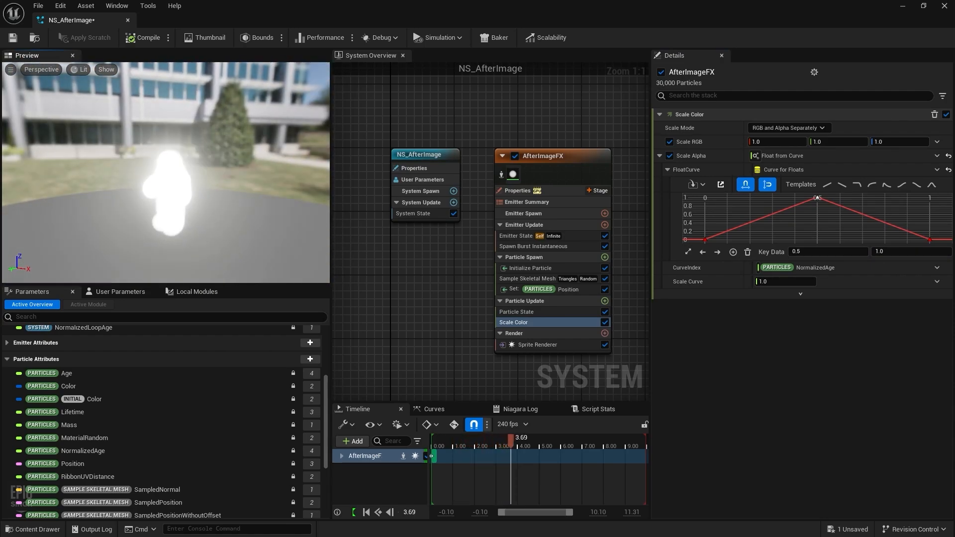
key("ctrl+s")
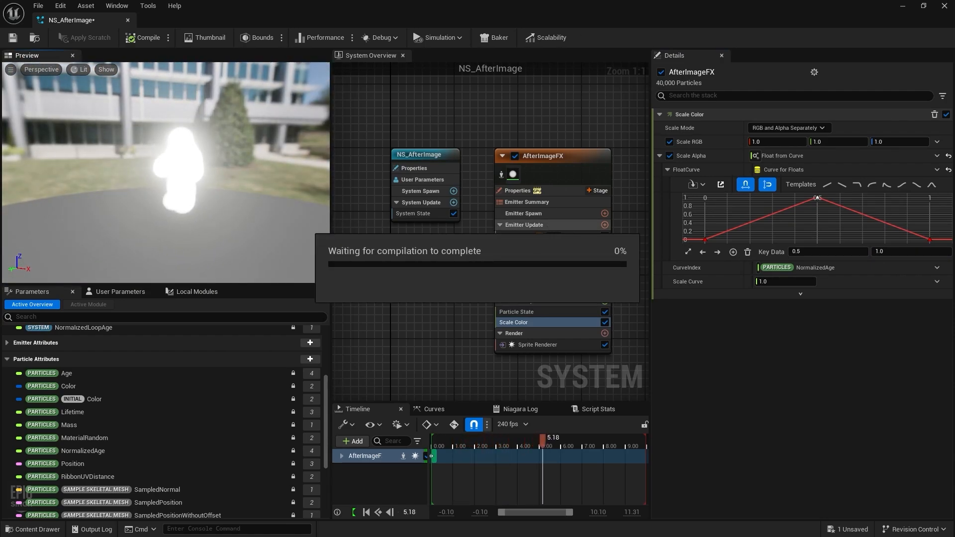
Step: Set the Spawn Burst Instantaneous count to 100 as a test, then to 20000
left_click(550, 312)
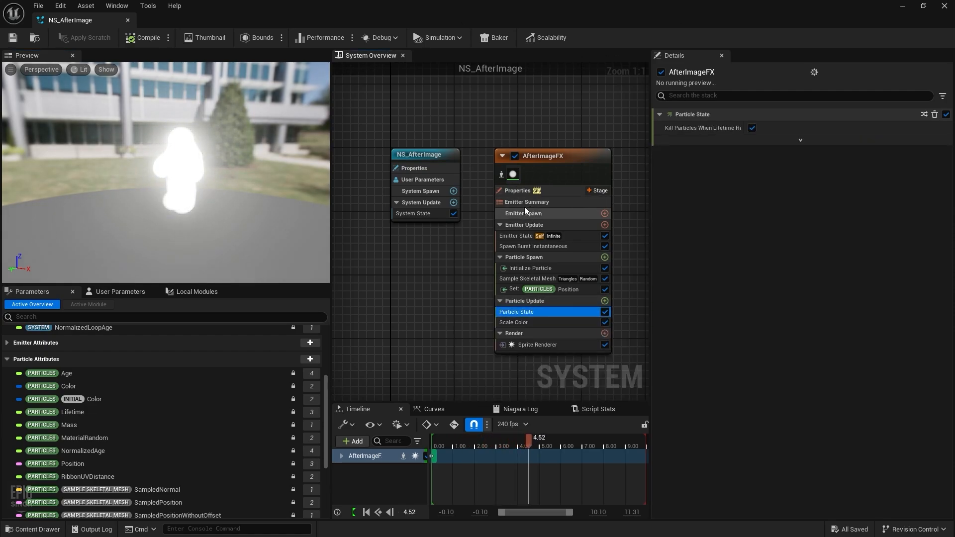
left_click(527, 190)
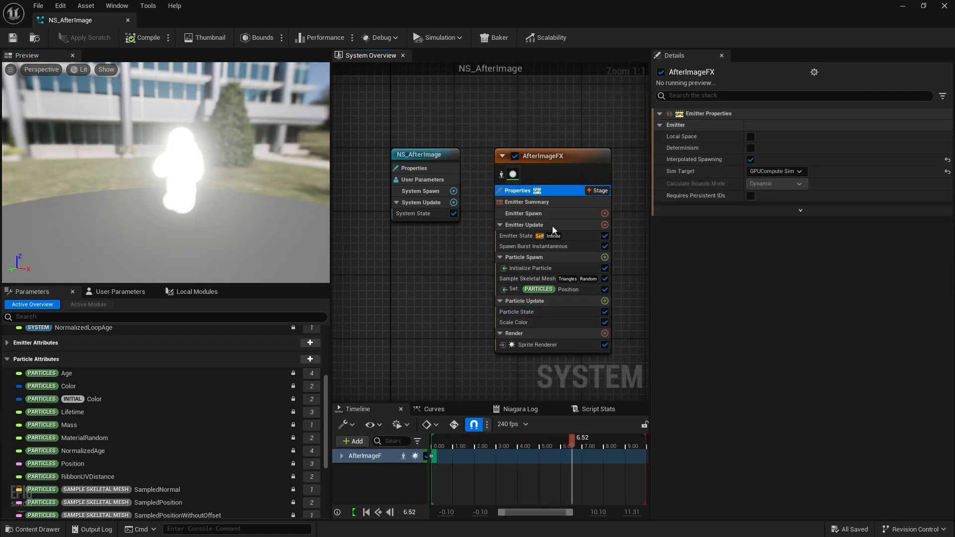
left_click(524, 226)
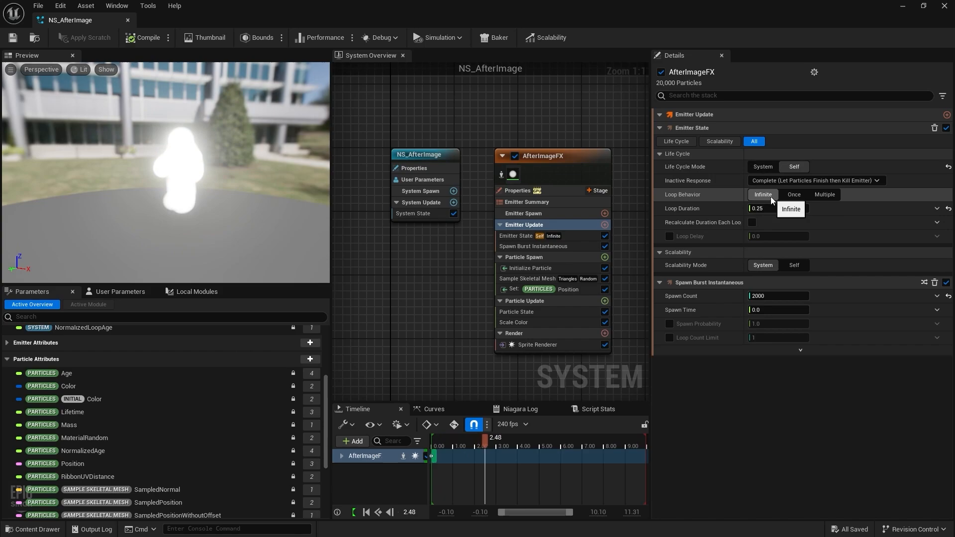
left_click(770, 297)
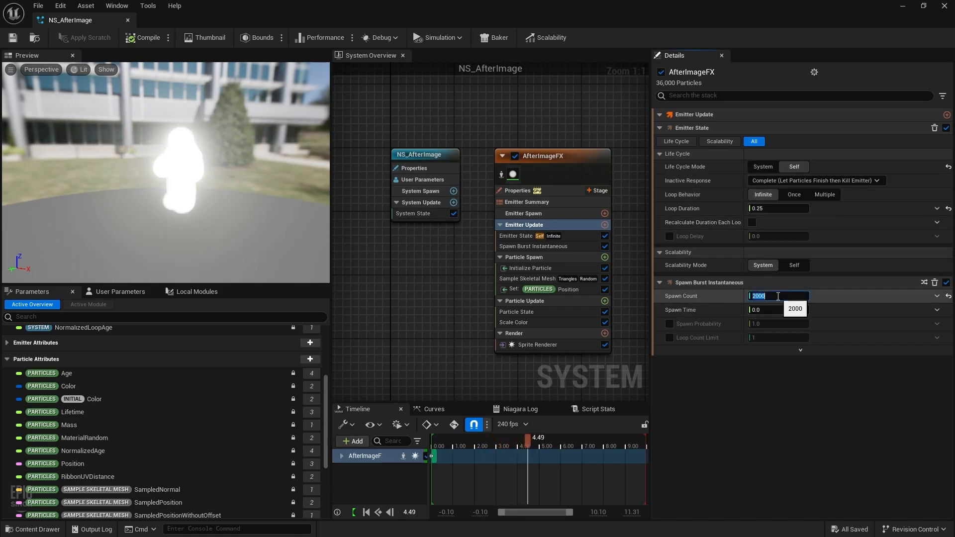
type("10")
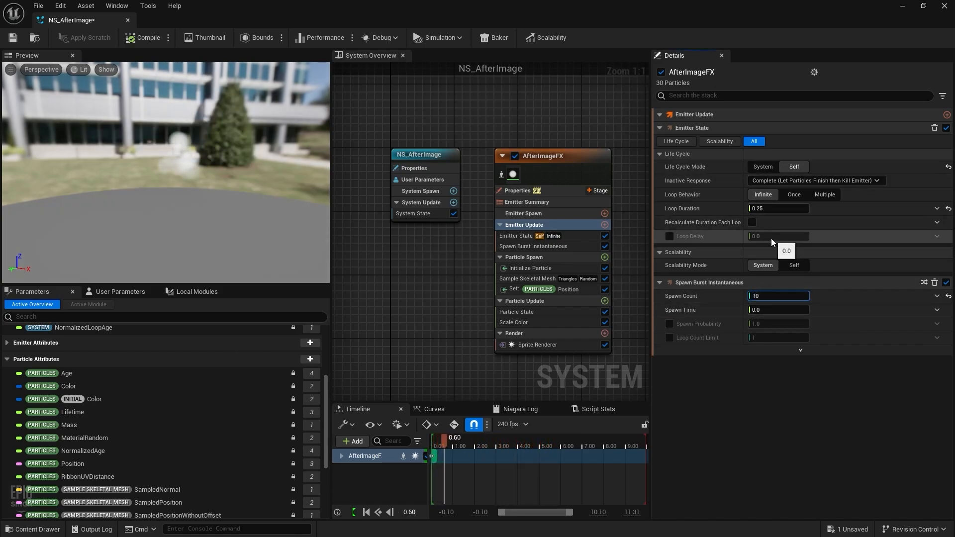
type("0")
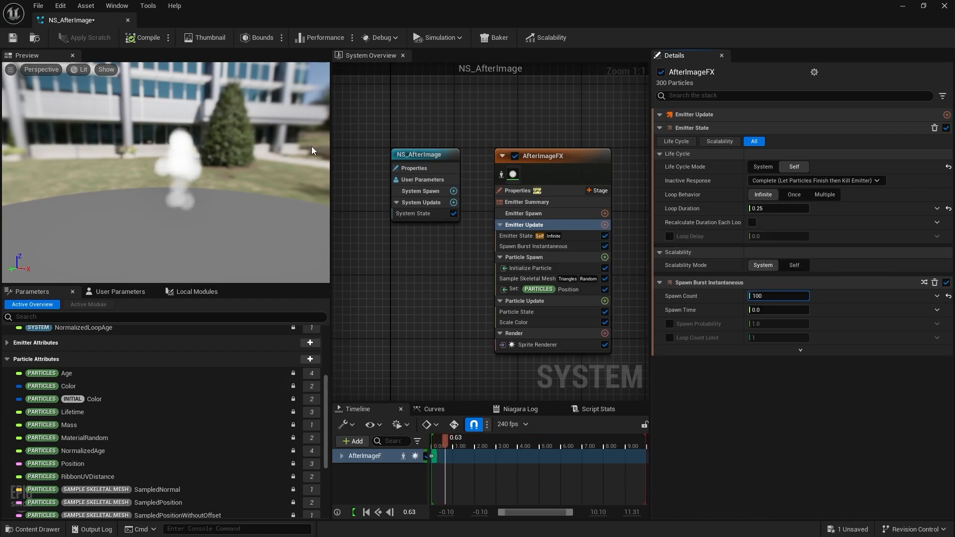
scroll(188, 194, "up", 5)
scroll(192, 206, "down", 2)
middle_click_drag(192, 206, 276, 231)
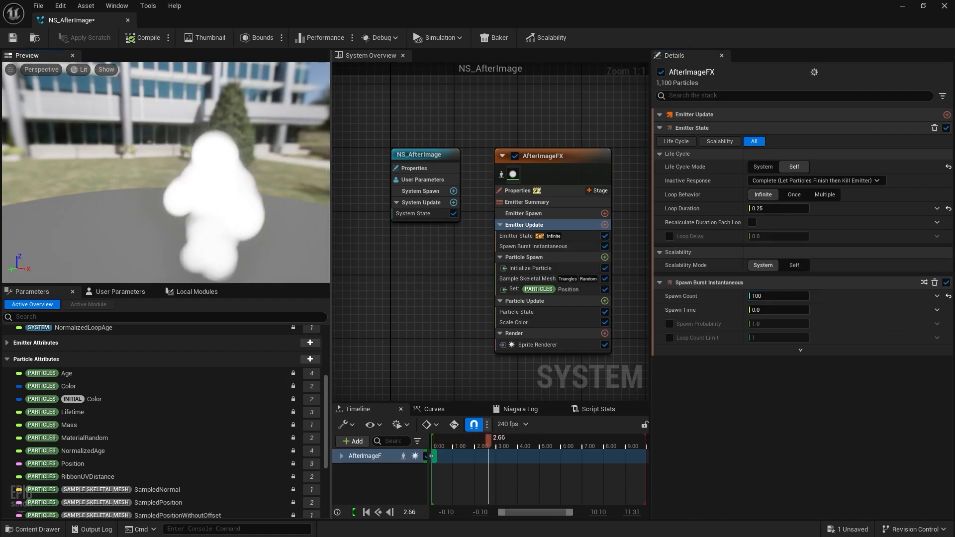
left_click(767, 296)
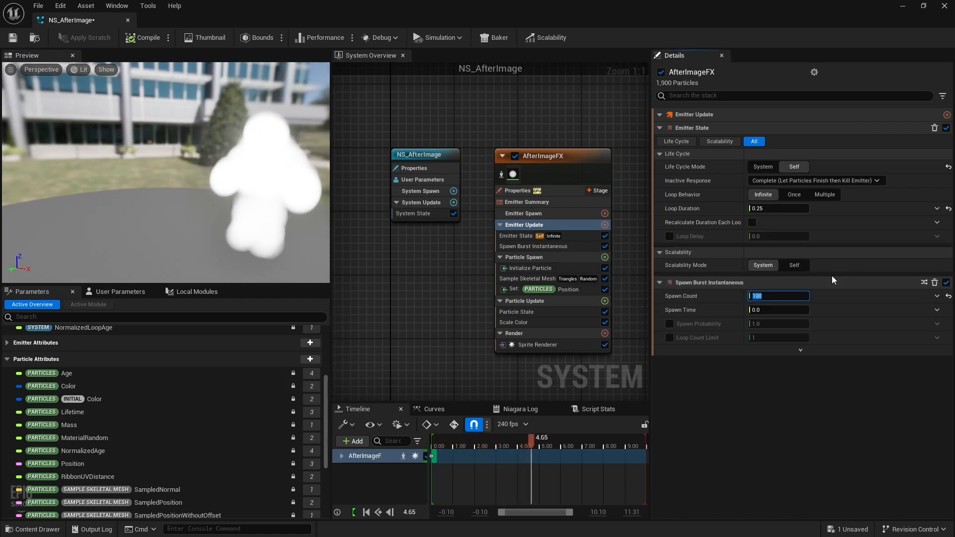
type("2000")
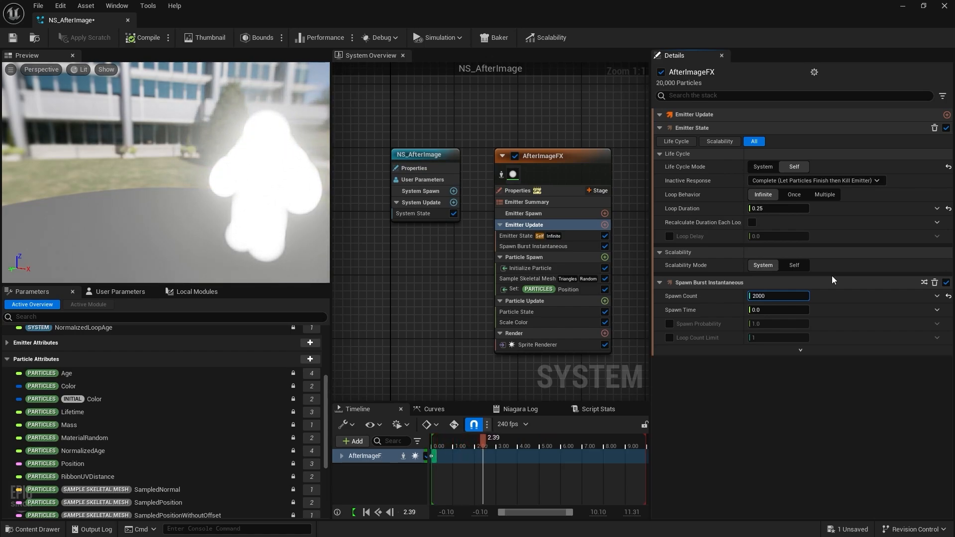
type("0")
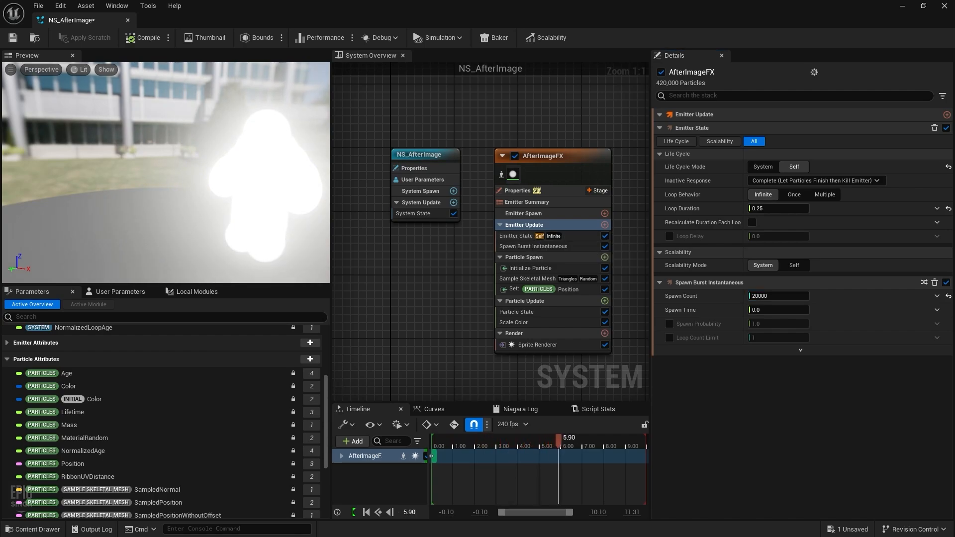
Step: Set Initialize Particle's Sprite Size Mode to Uniform with a sprite size of 5.0
left_click(529, 269)
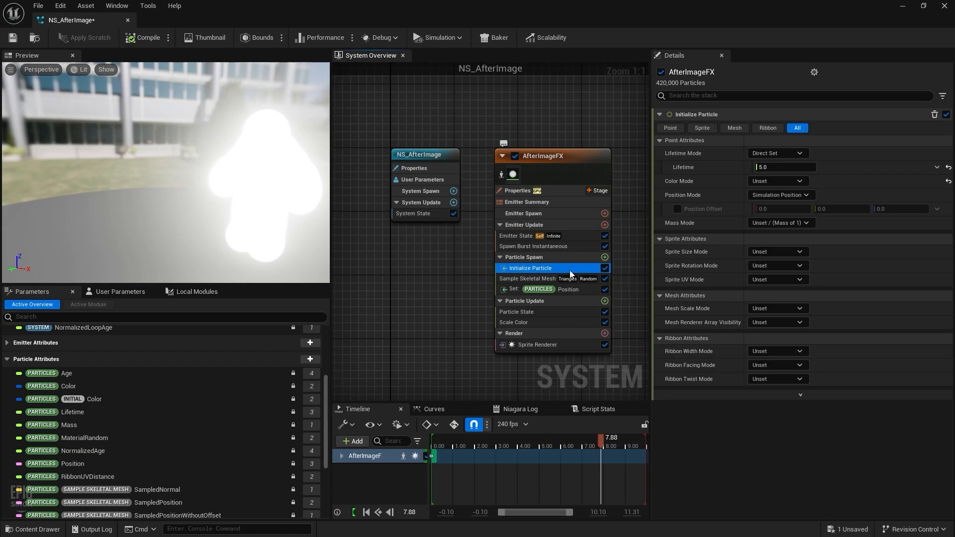
left_click(764, 252)
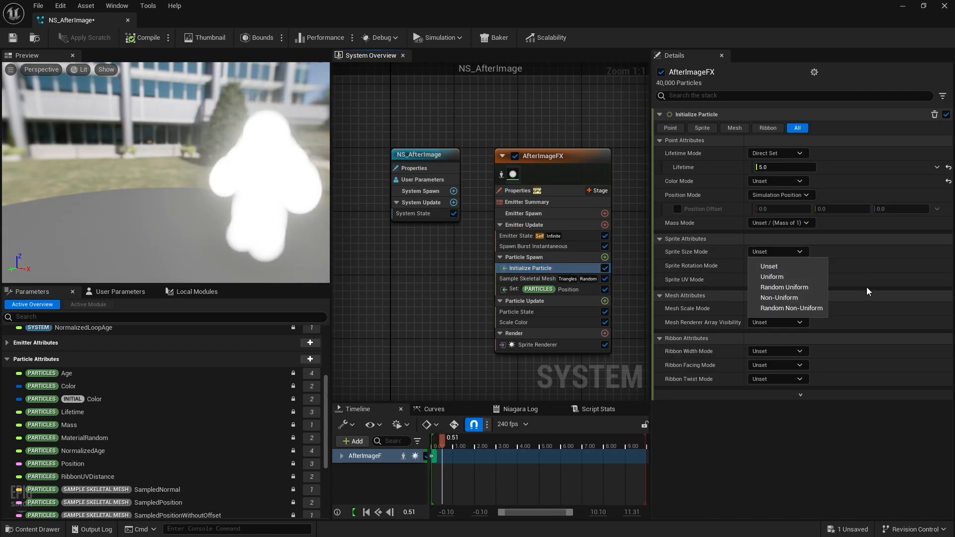
left_click(785, 276)
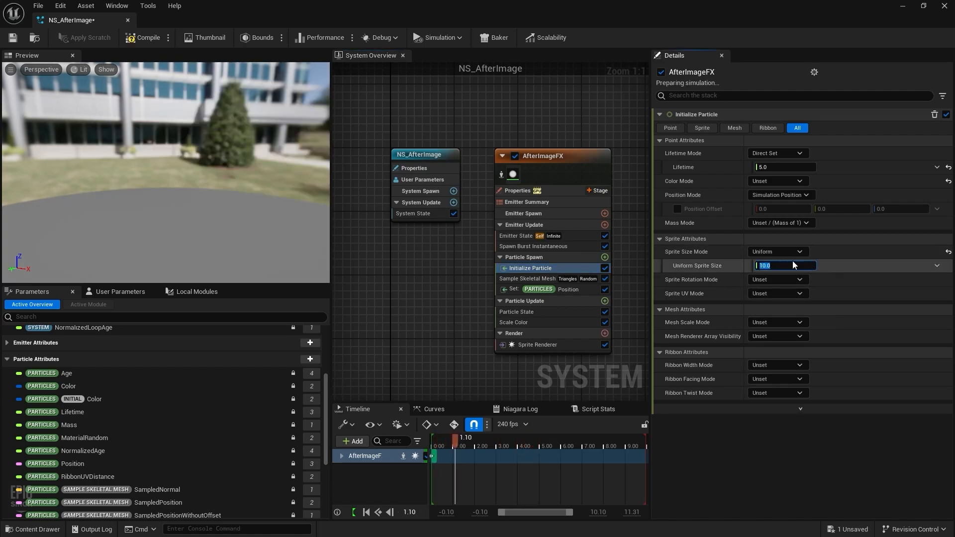
type("5")
key("Return")
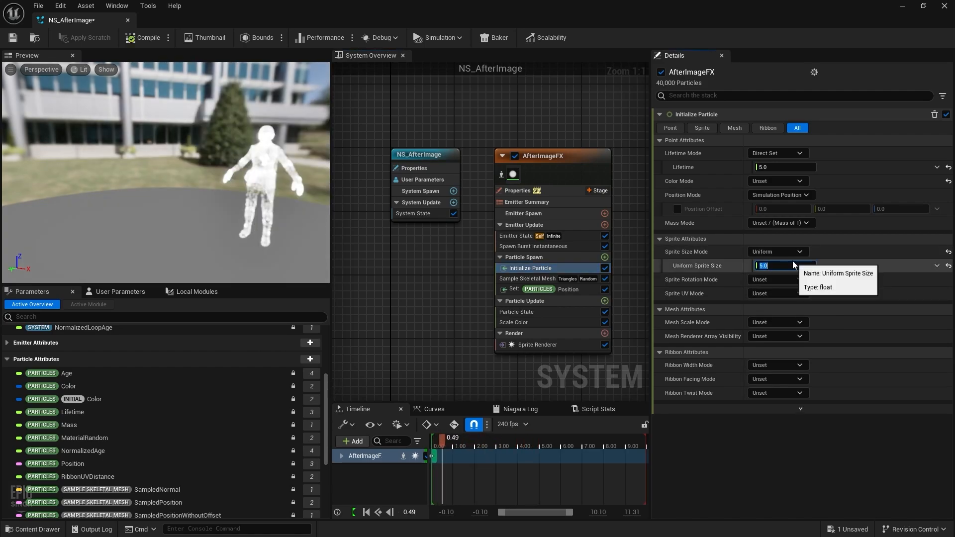
scroll(276, 192, "up", 4)
middle_click_drag(276, 192, 154, 197)
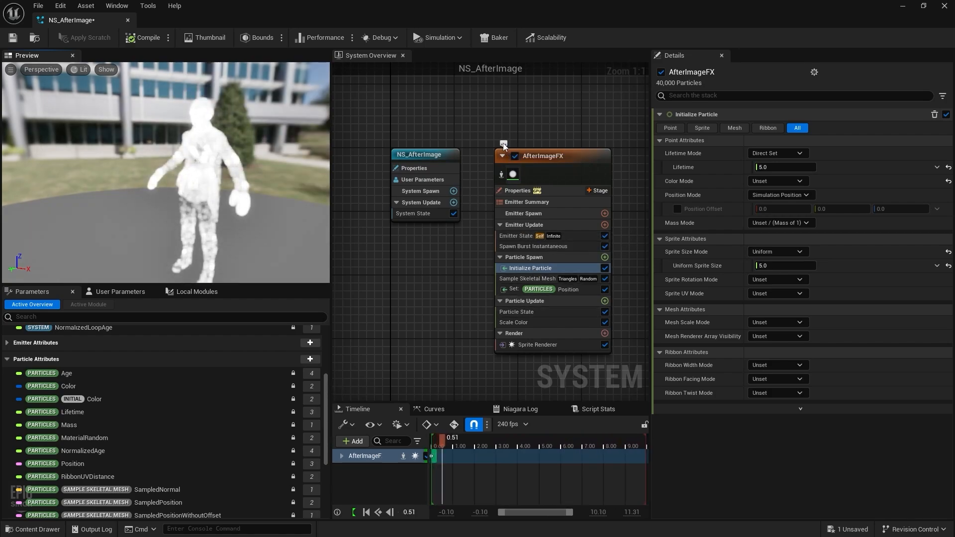
Step: Shorten the particle lifetime to 1.0 and check the colour mode options
left_click(805, 168)
type("1")
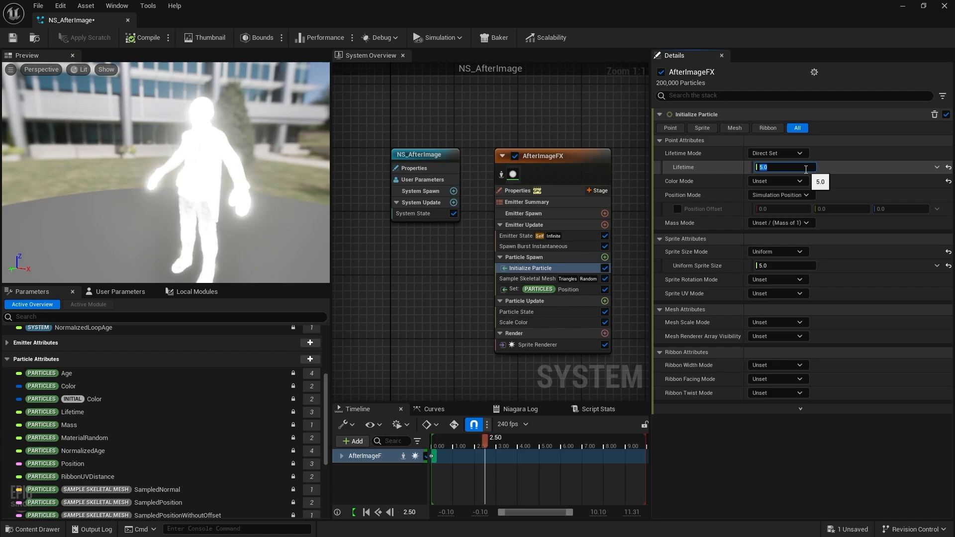
key("Return")
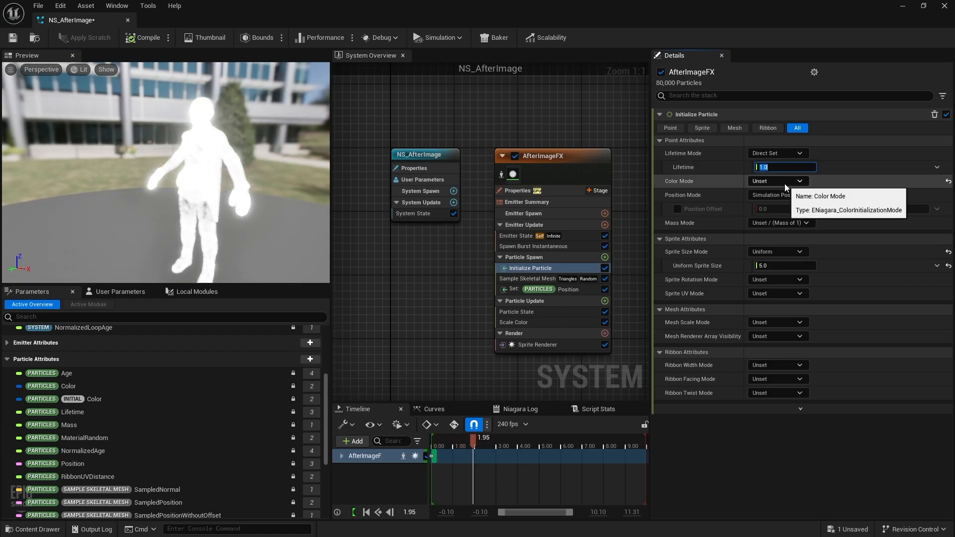
left_click(784, 183)
Step: Switch Color Mode to Random Range and make Color Minimum a red-pink hue
left_click(793, 217)
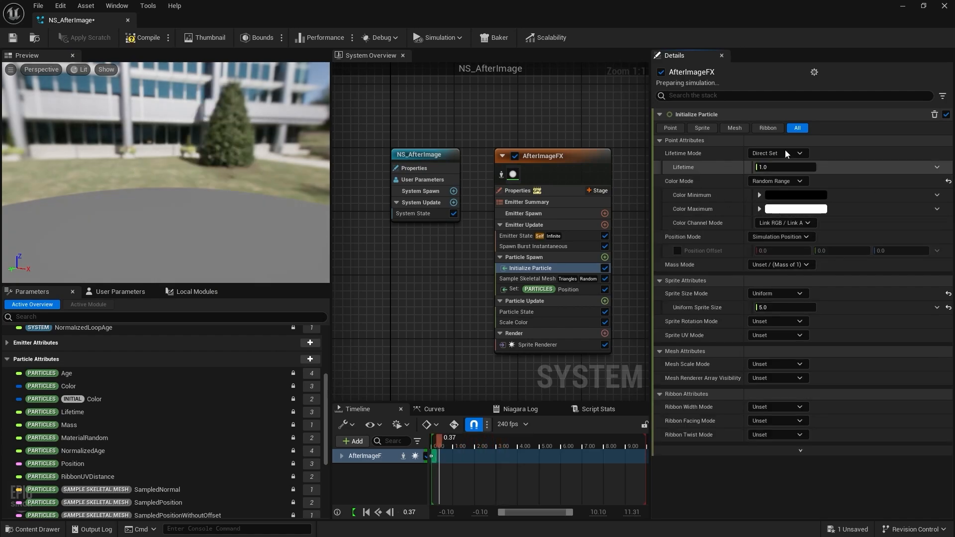
left_click(795, 195)
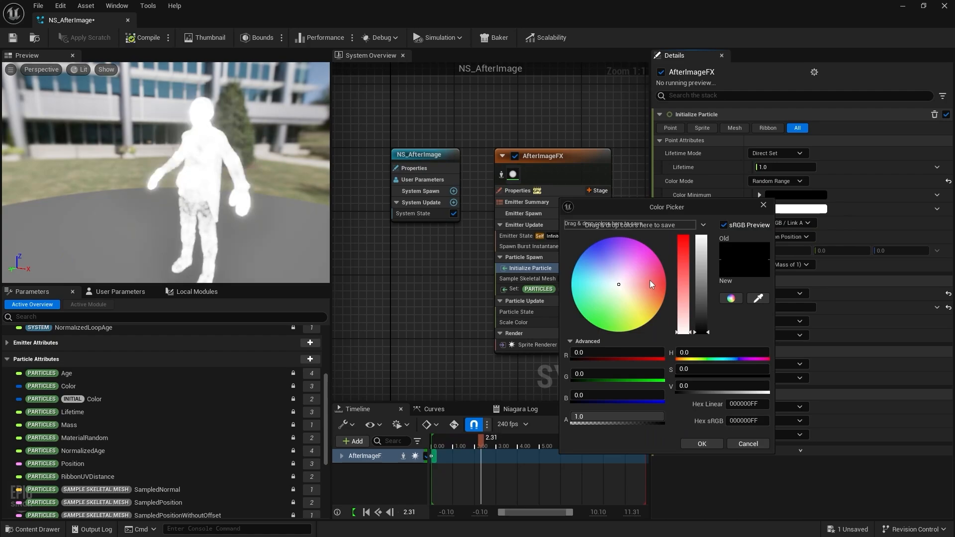
left_click_drag(688, 203, 596, 148)
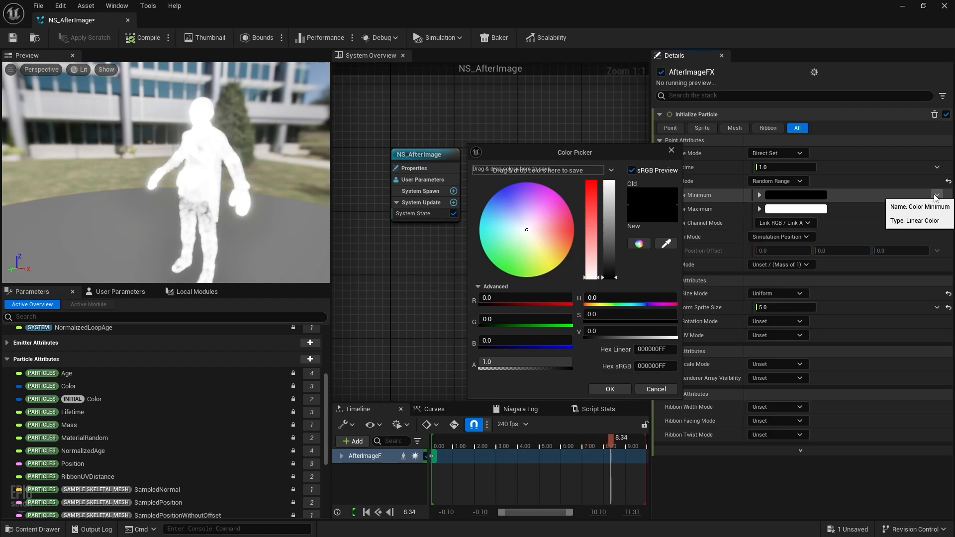
mouse_move(570, 235)
left_mouse_down()
mouse_move(567, 223)
mouse_move(578, 240)
mouse_move(579, 232)
left_mouse_up()
left_click(610, 389)
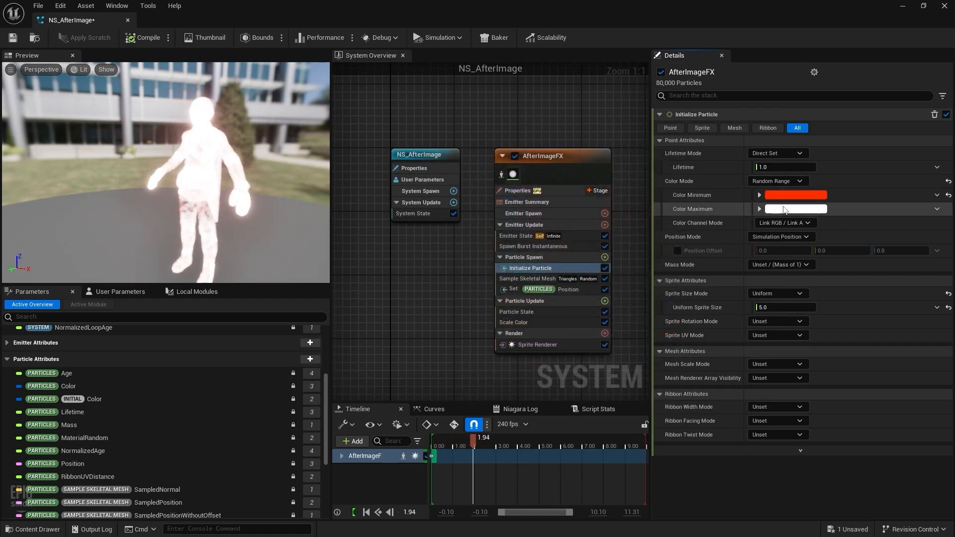
Step: Make Color Maximum an over-bright cyan with green and blue at 2.0
left_click(793, 210)
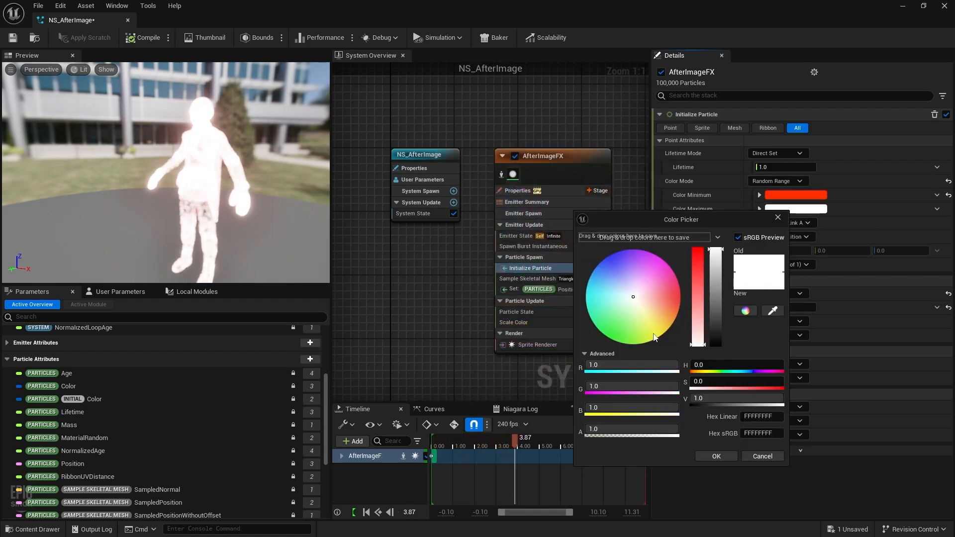
mouse_move(654, 337)
left_mouse_down()
mouse_move(640, 345)
mouse_move(664, 332)
mouse_move(589, 339)
mouse_move(575, 322)
mouse_move(598, 350)
mouse_move(563, 283)
mouse_move(562, 301)
left_mouse_up()
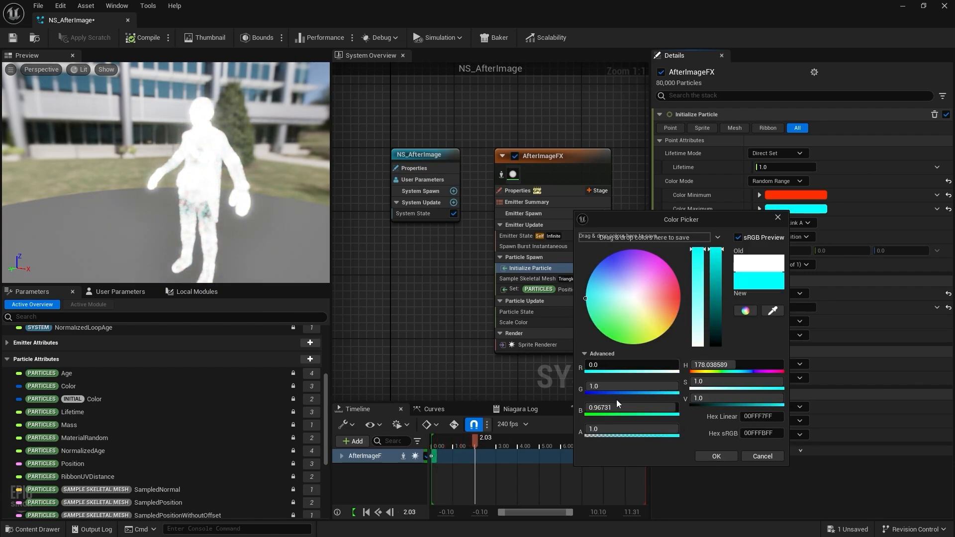
type("2")
key("Return")
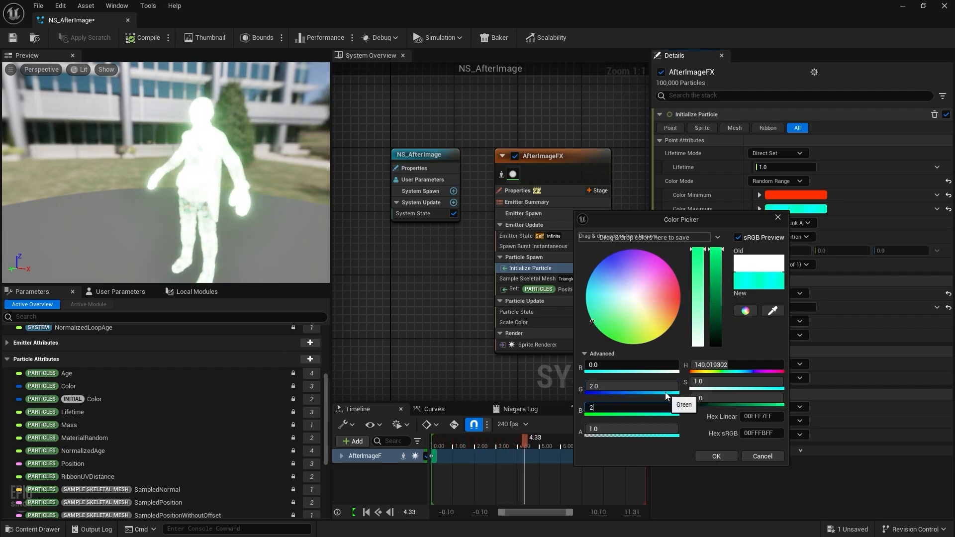
key("Return")
left_click(715, 455)
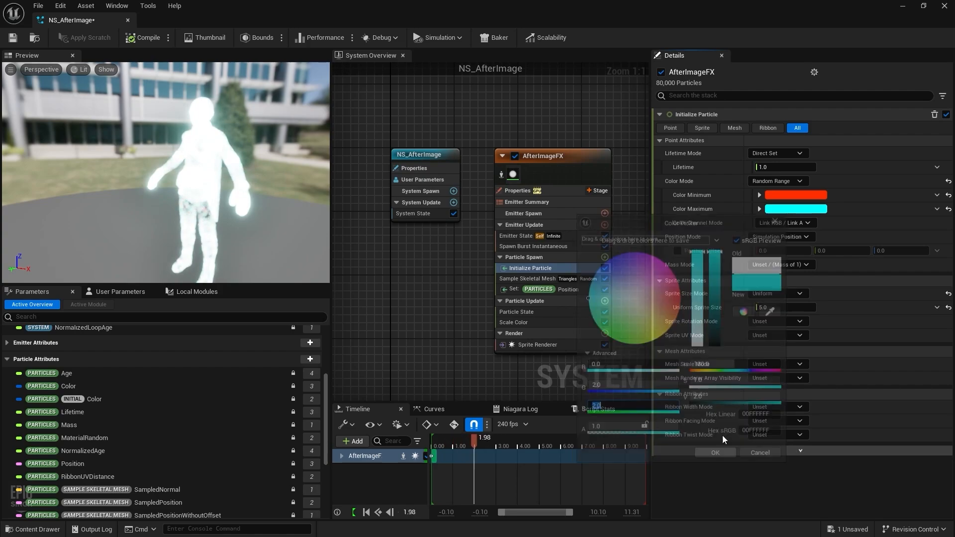
Step: Raise the Color Minimum red channel to 3.0 for an over-bright red
left_click(794, 194)
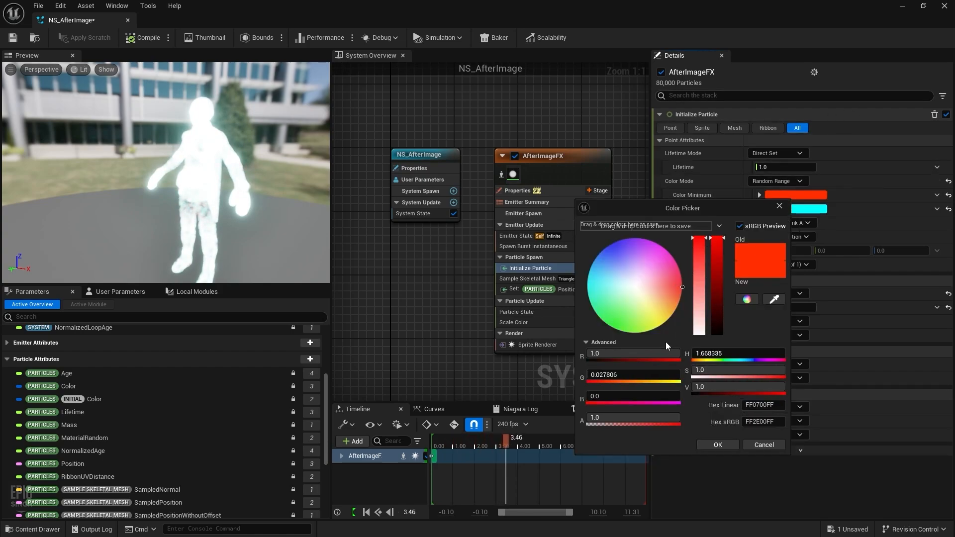
left_click(611, 414)
left_click(620, 354)
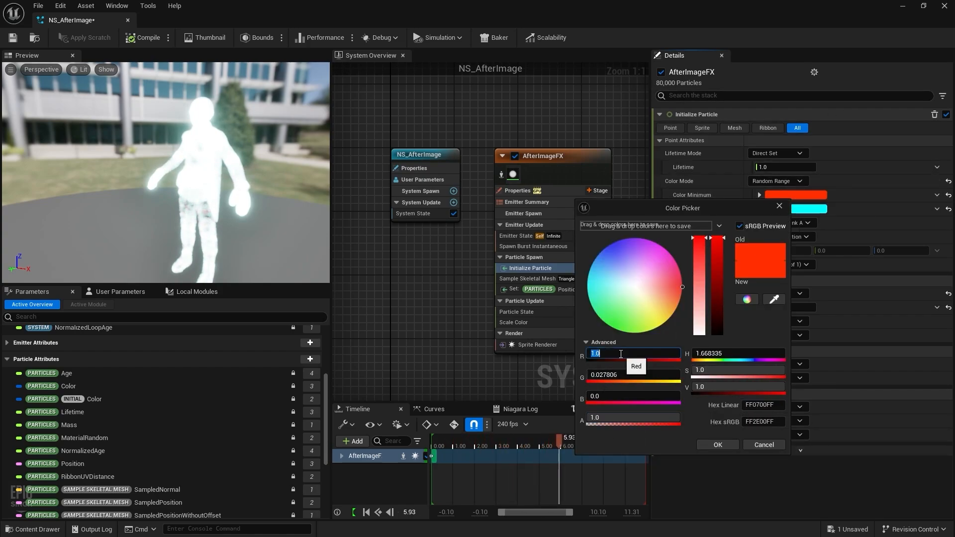
type("2")
key("Return")
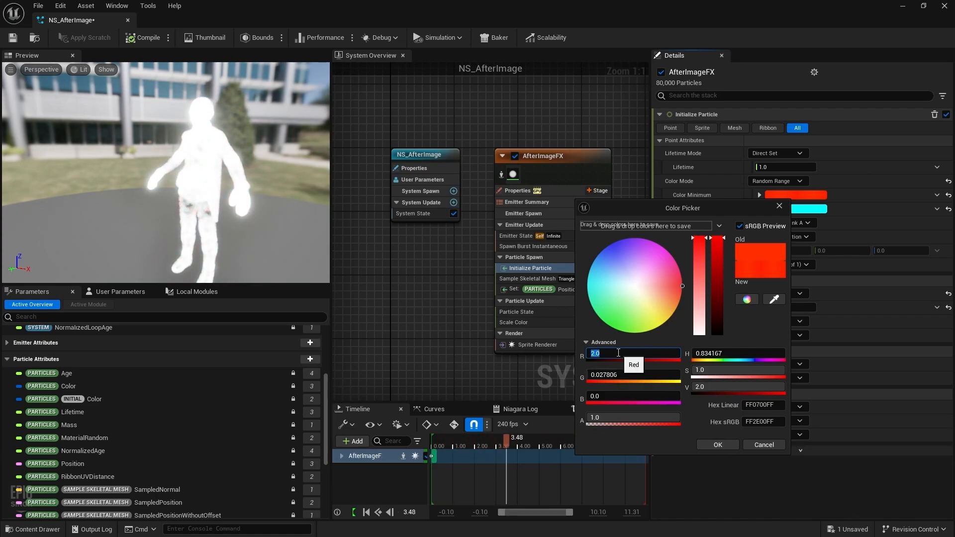
type("3")
key("Return")
left_click(736, 444)
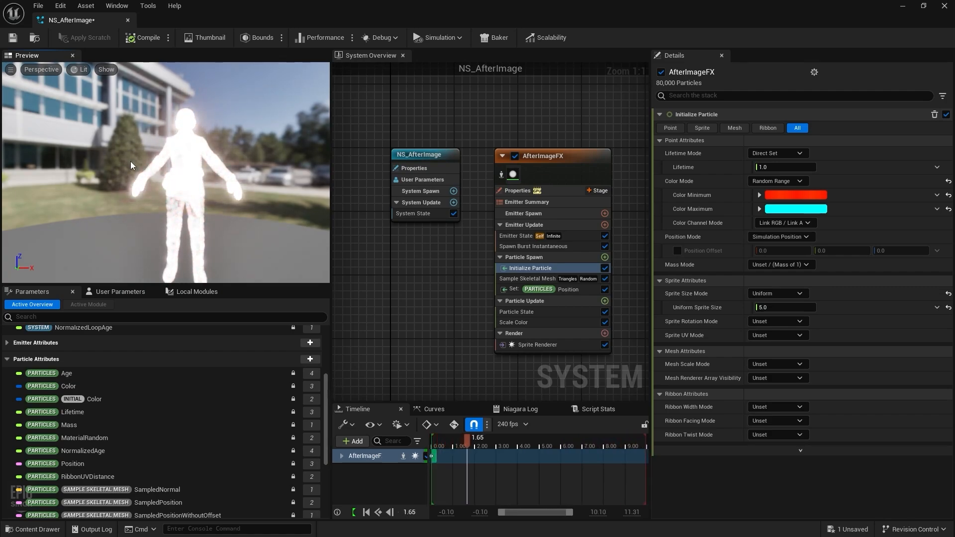
Step: Review the Sample Skeletal Mesh, Particle State and Scale Color modules, then save NS_AfterImage
left_click(555, 279)
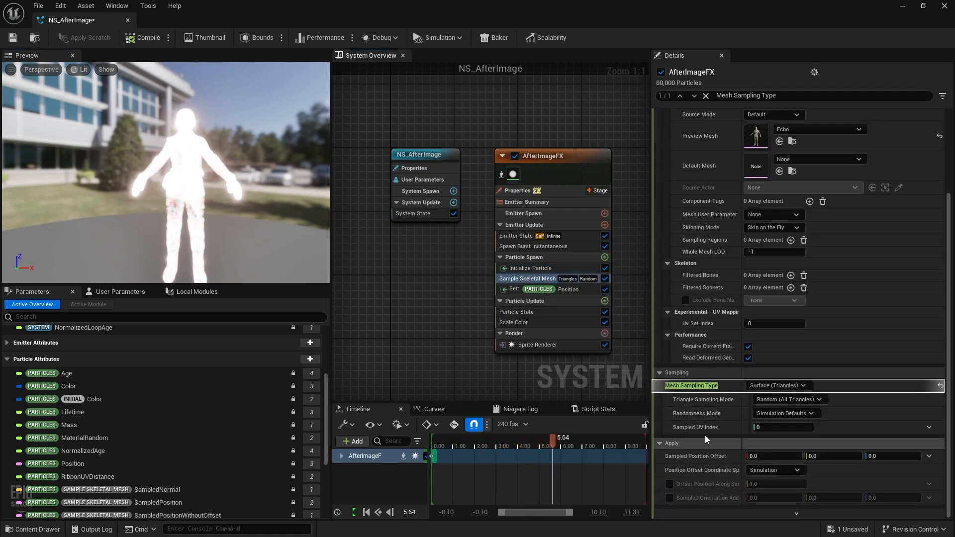
scroll(738, 411, "up", 3)
left_click(526, 302)
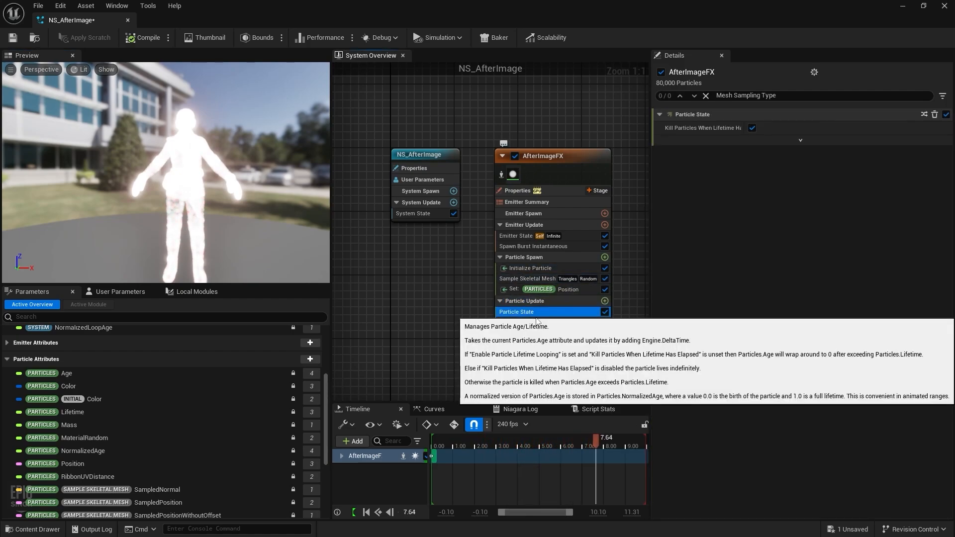
left_click(517, 322)
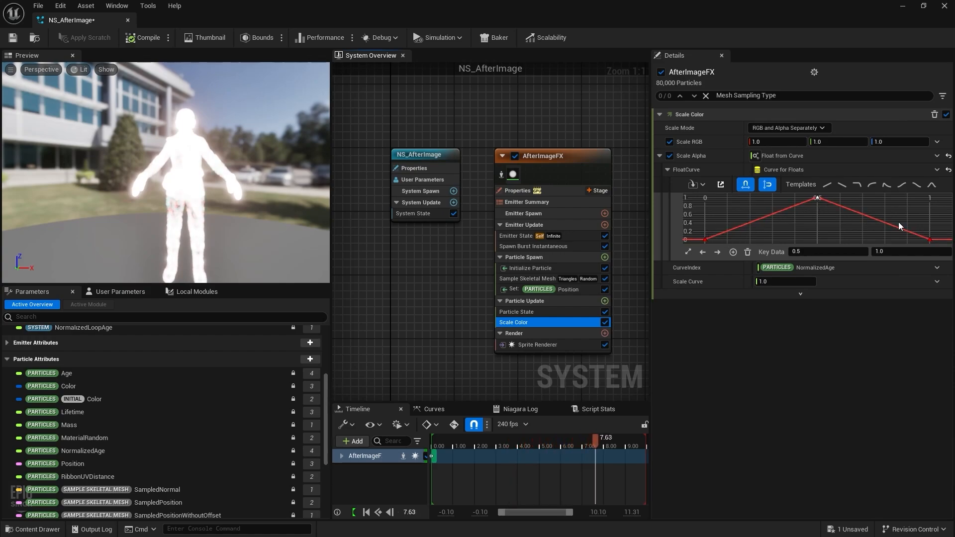
left_click(13, 37)
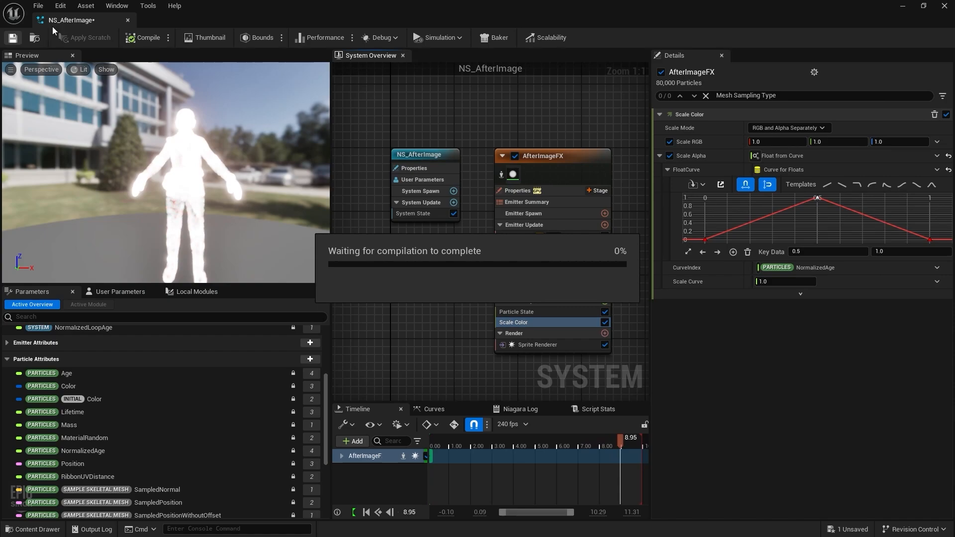
Step: Close NS_AfterImage, switch to the CBP_SandboxCharacter_Echo blueprint and select EchoBody
left_click(128, 20)
key("ctrl+space")
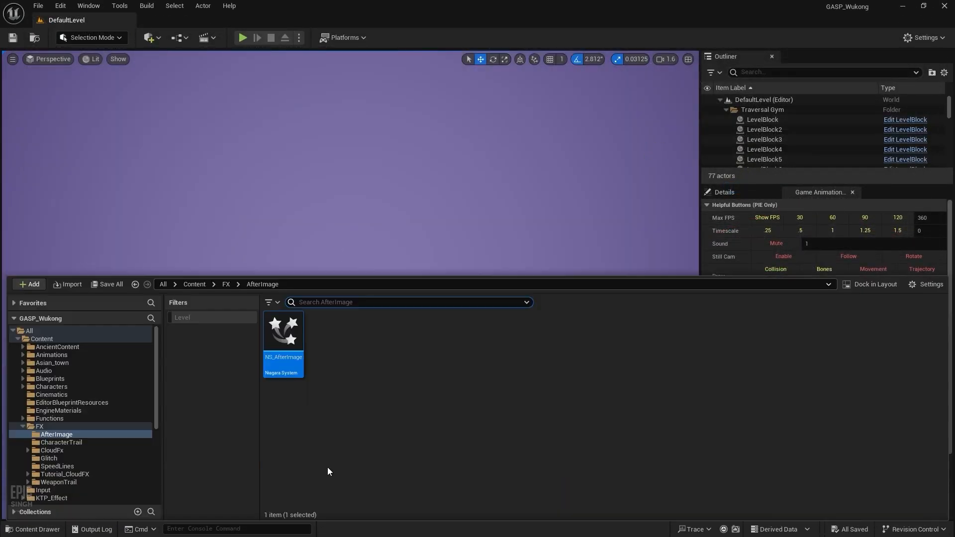
key("alt+Tab")
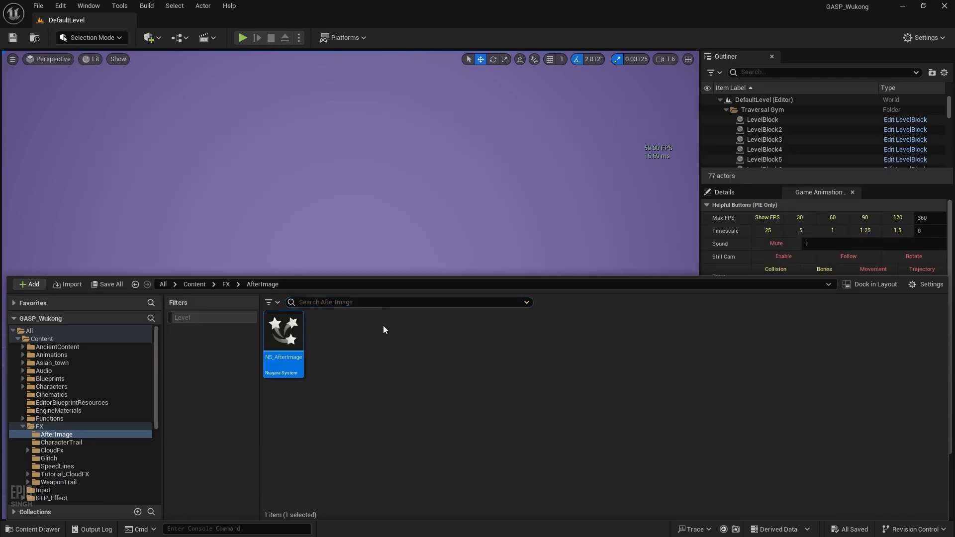
key("alt+Tab")
left_click(399, 336)
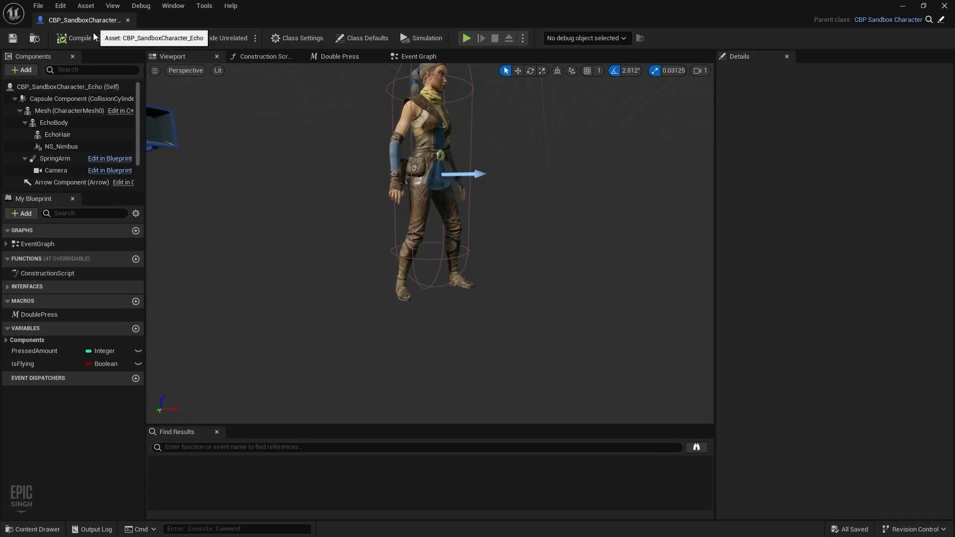
left_click(61, 124)
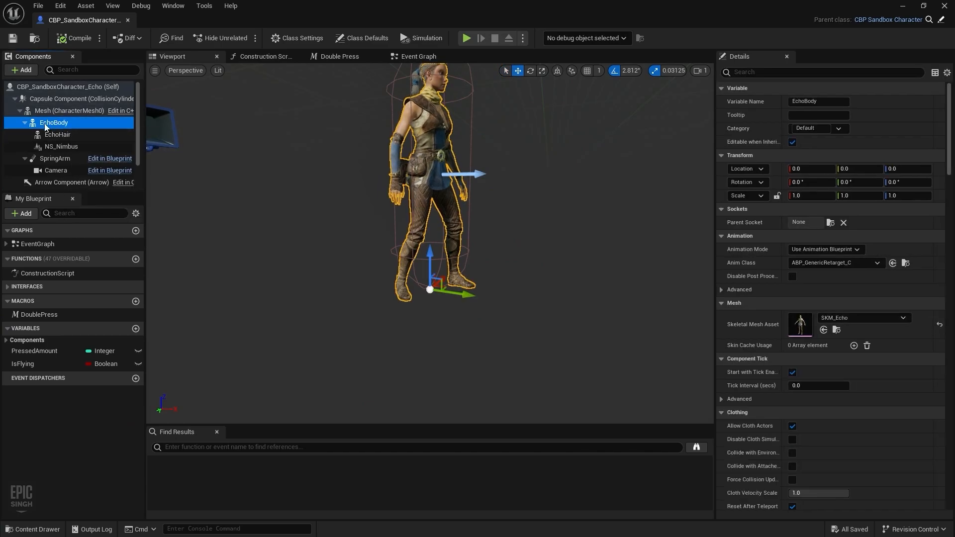
Step: Add a Niagara Particle System Component named NS_AfterImage under EchoBody and check its asset
left_click(22, 70)
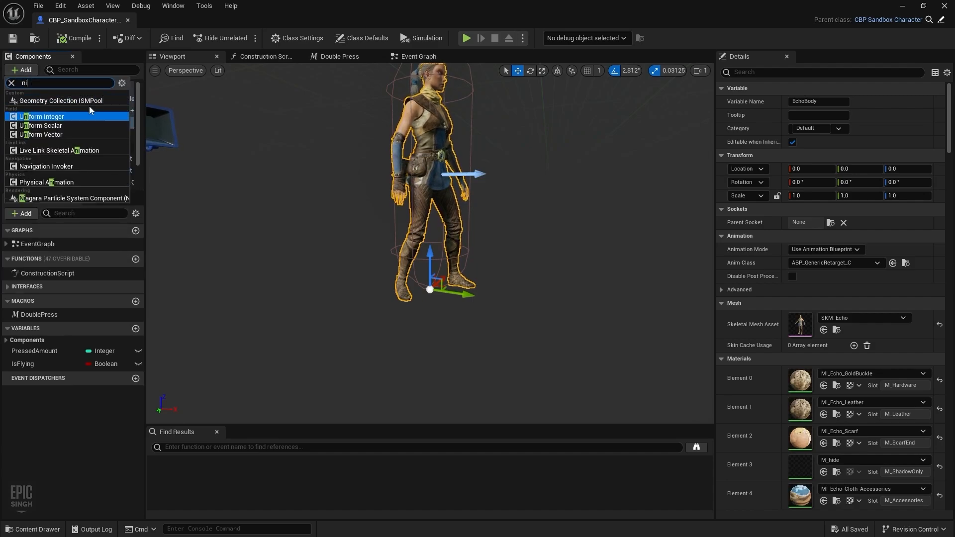
type("a")
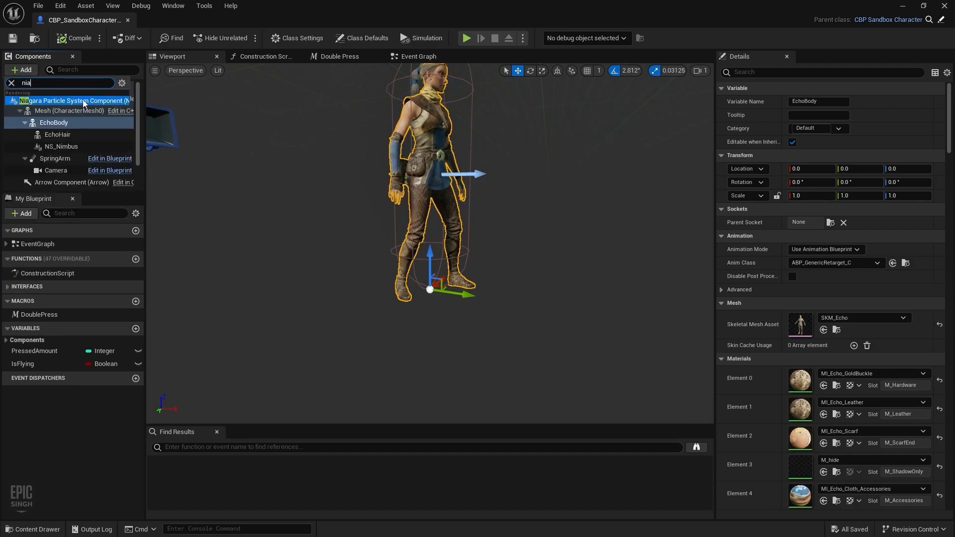
left_click(83, 101)
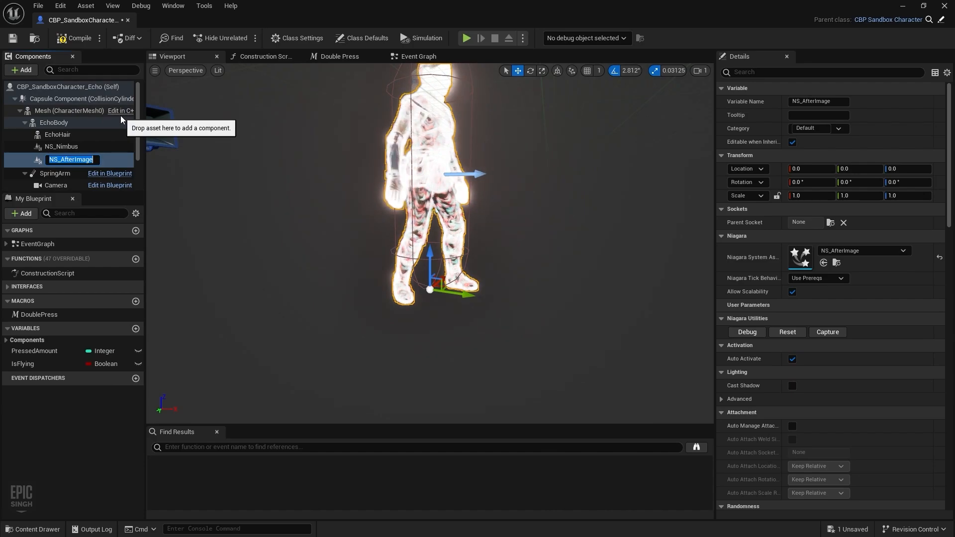
key("Return")
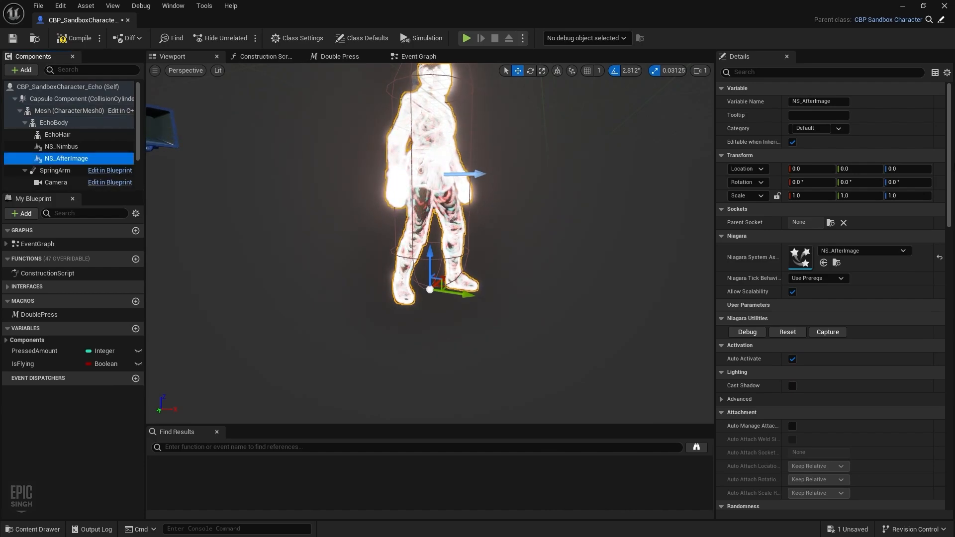
left_click(894, 251)
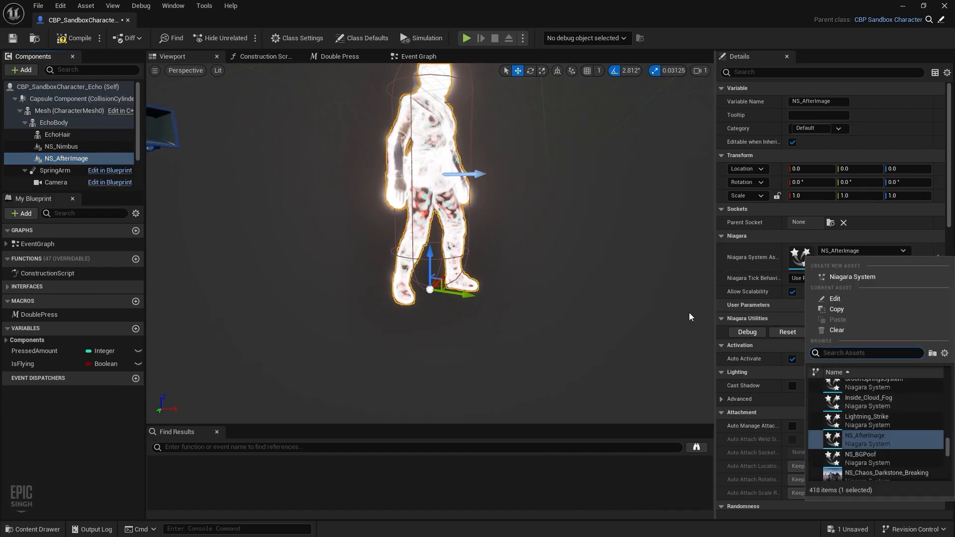
Step: Fly the preview camera around the glowing character and save the blueprint
mouse_move(603, 218)
right_mouse_down()
mouse_move(592, 184)
mouse_move(601, 200)
right_mouse_up()
key("w")
key("s")
key("e")
key("w")
key("s")
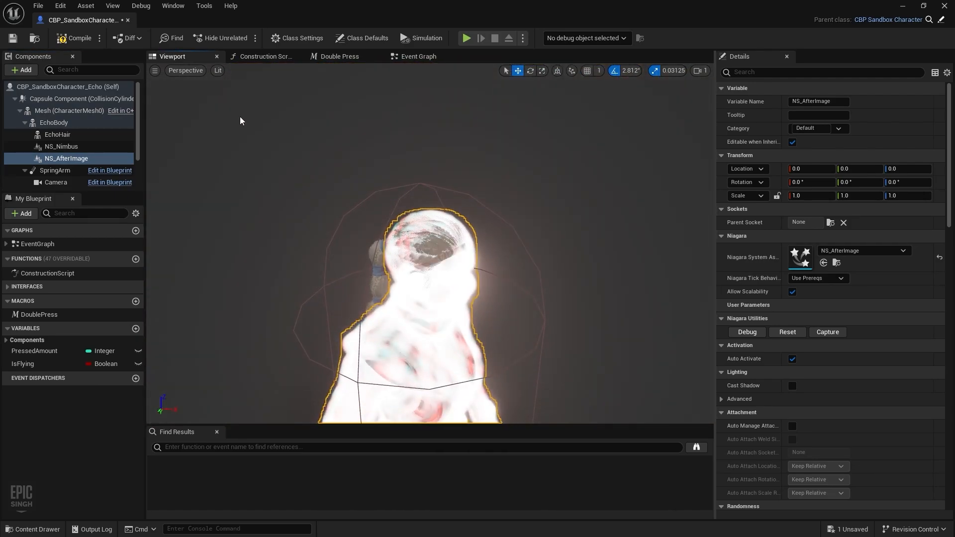
left_click(13, 38)
Step: In the Event Graph, place an X key event node in empty space
left_click(418, 56)
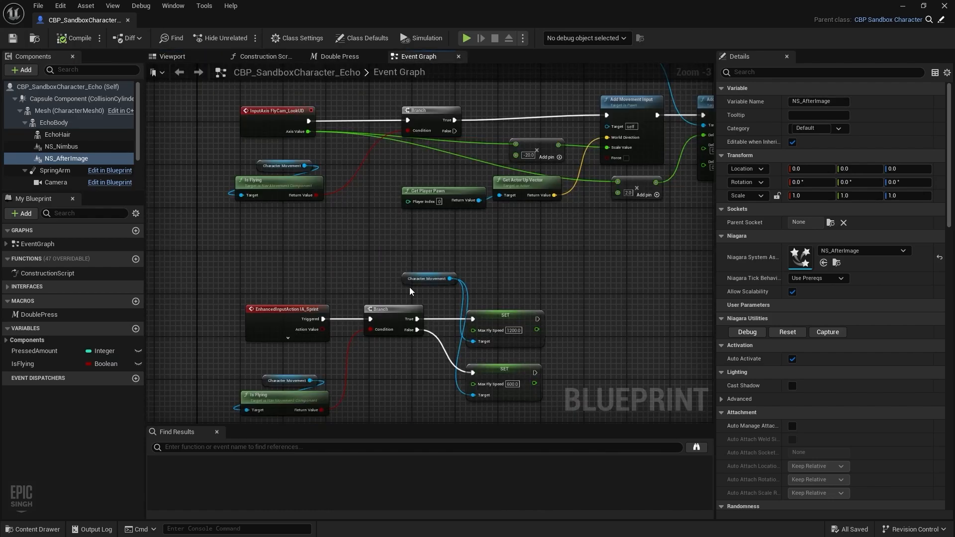
scroll(387, 287, "down", 5)
right_click_drag(354, 293, 367, 171)
scroll(380, 188, "up", 5)
right_click_drag(373, 305, 384, 262)
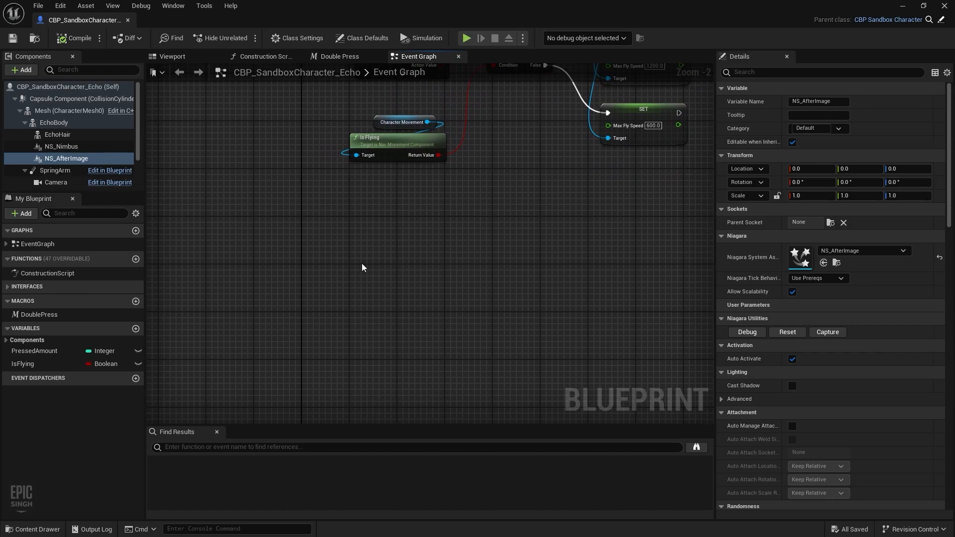
right_click(362, 268)
type("x key")
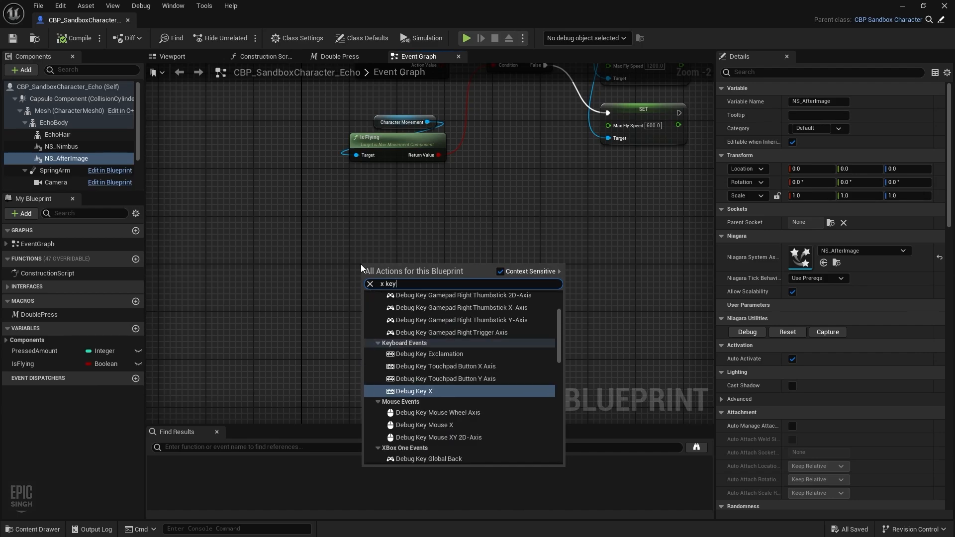
scroll(393, 378, "down", 10)
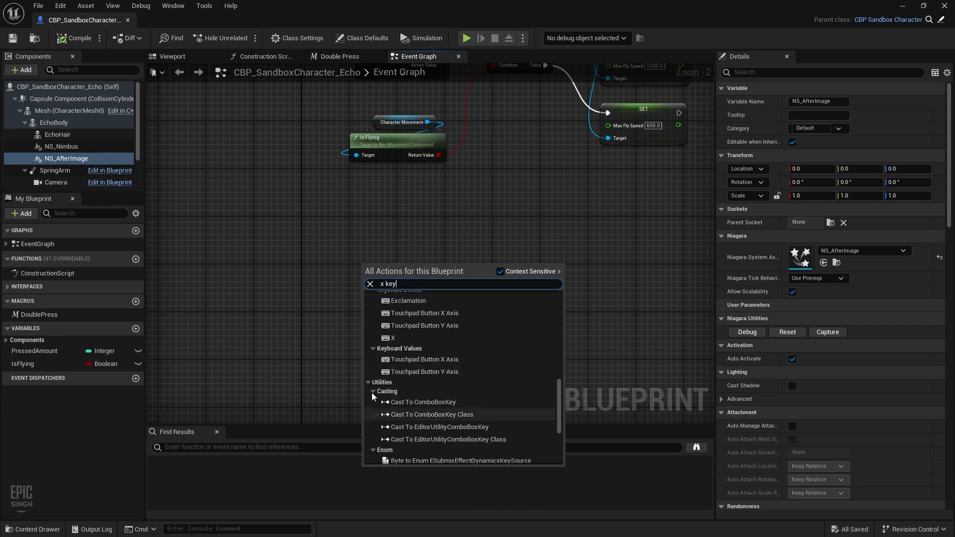
left_click(393, 338)
Step: Add an Activate node targeting NS After Image, wired from the X key's Pressed output
scroll(391, 263, "up", 2)
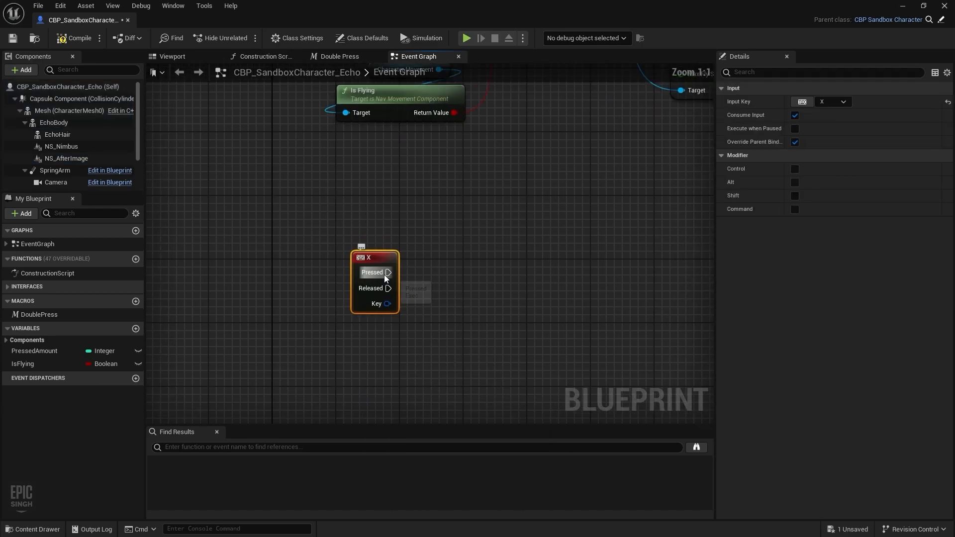
left_click_drag(388, 272, 492, 273)
left_click_drag(71, 158, 466, 262)
type("ac")
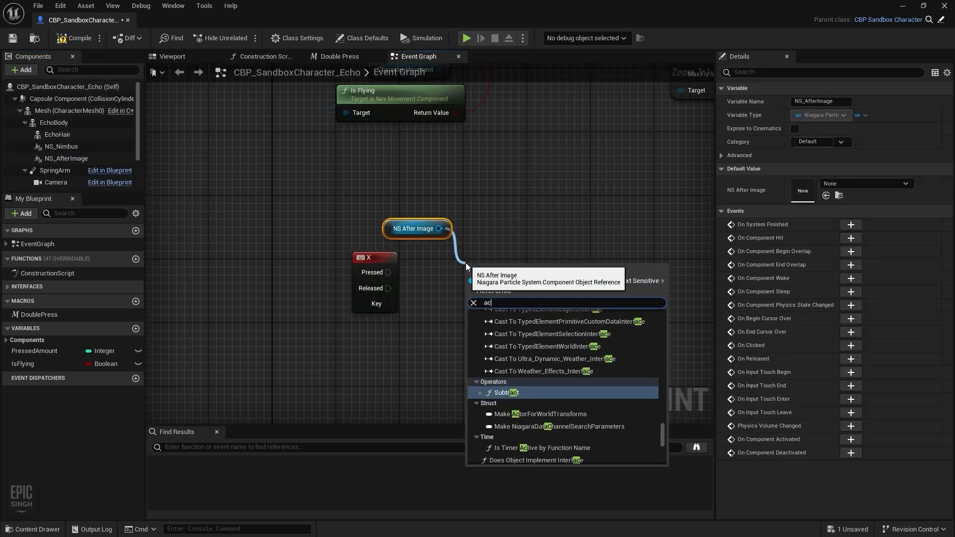
type("tivat")
key("Return")
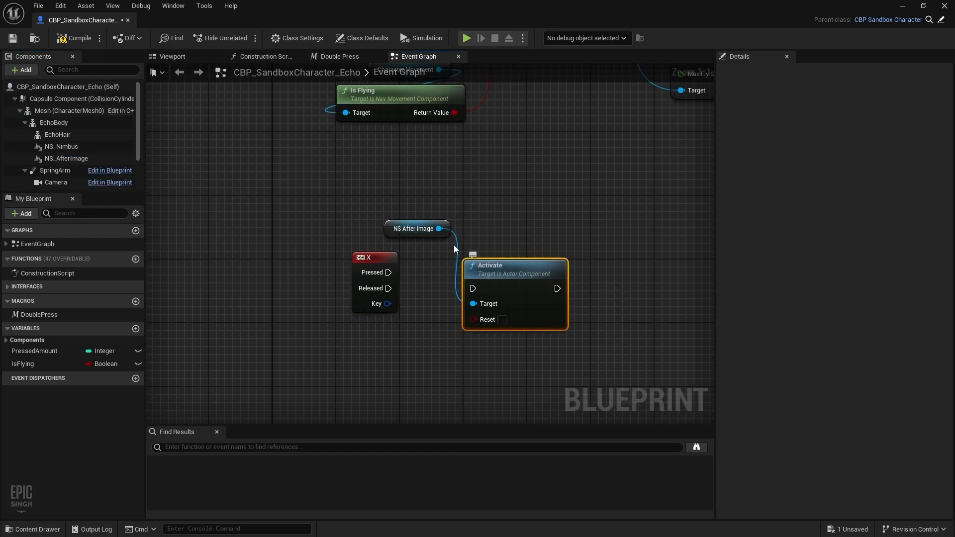
left_click_drag(388, 272, 462, 289)
left_click_drag(529, 284, 584, 268)
left_click_drag(377, 259, 347, 292)
Step: Insert a Flip Flop, wire its B output to a Deactivate node on NS After Image, and compile
type("fl")
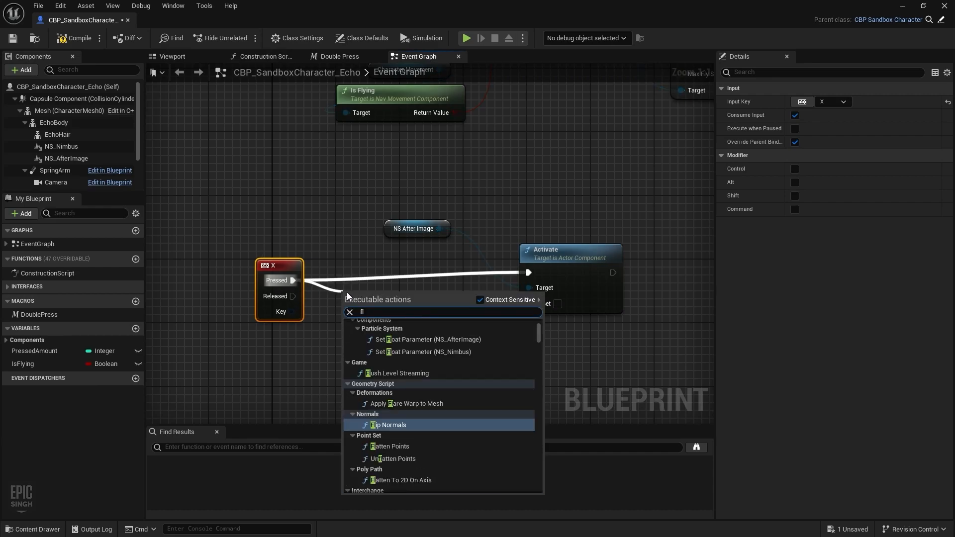
type("ipfl")
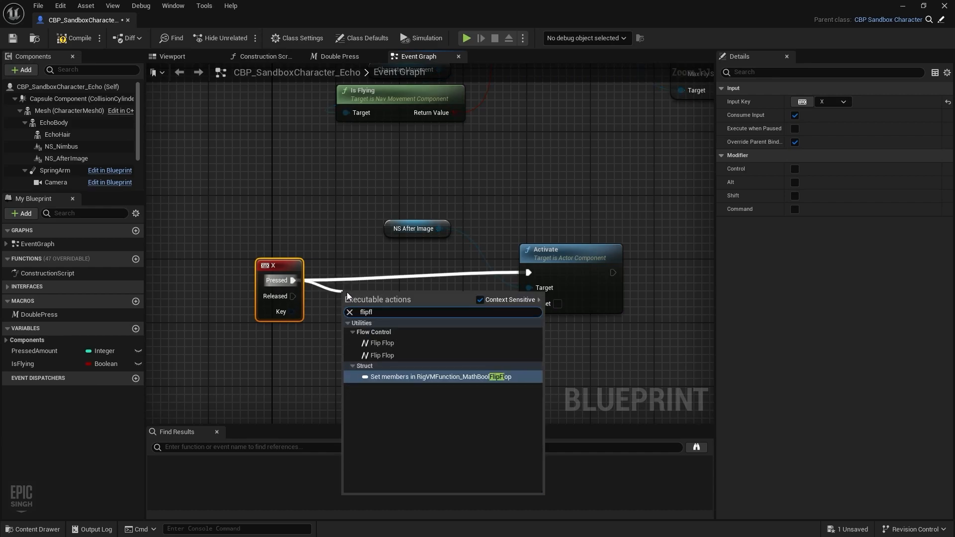
left_click(390, 341)
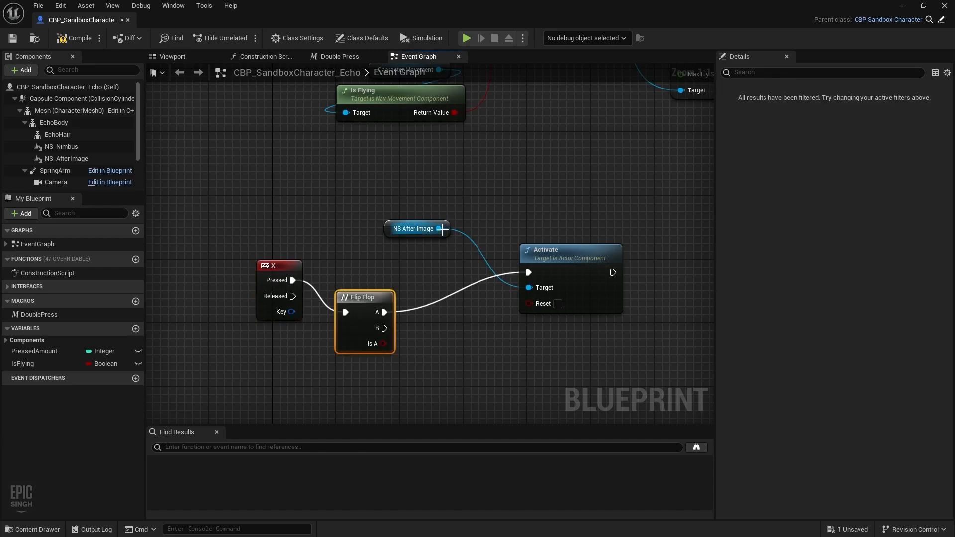
left_click_drag(442, 228, 479, 358)
type("d")
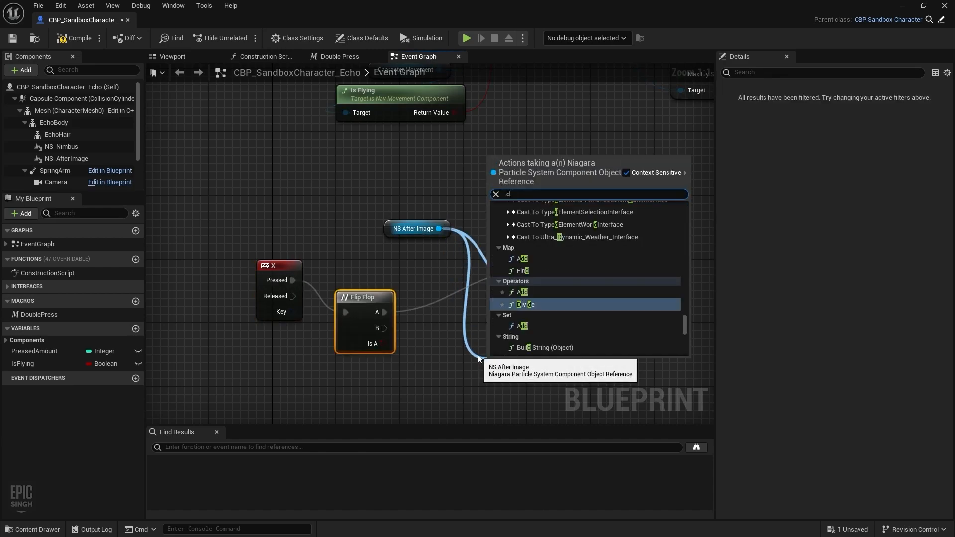
type("iact")
key("BackSpace")
key("BackSpace")
key("BackSpace")
key("BackSpace")
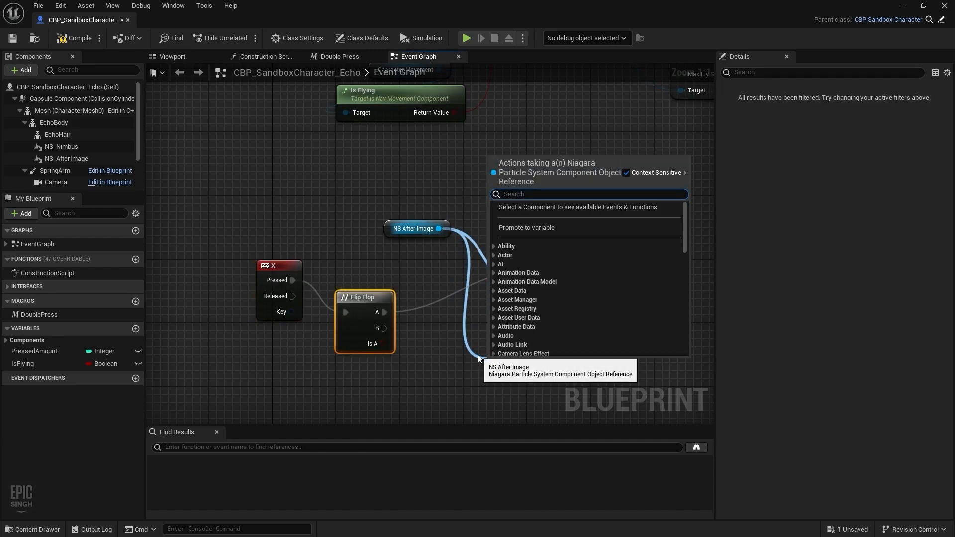
type("eac")
key("Return")
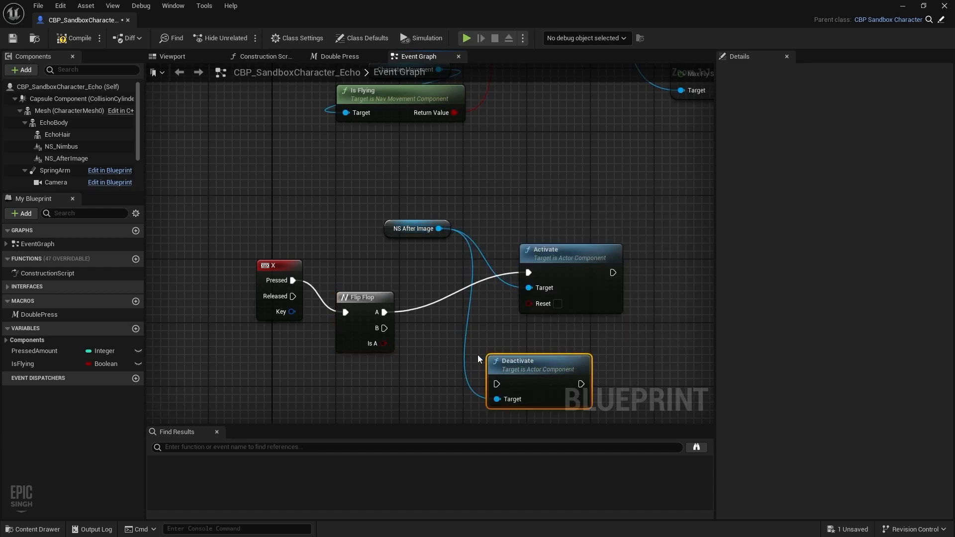
left_click_drag(384, 329, 570, 373)
left_click(79, 40)
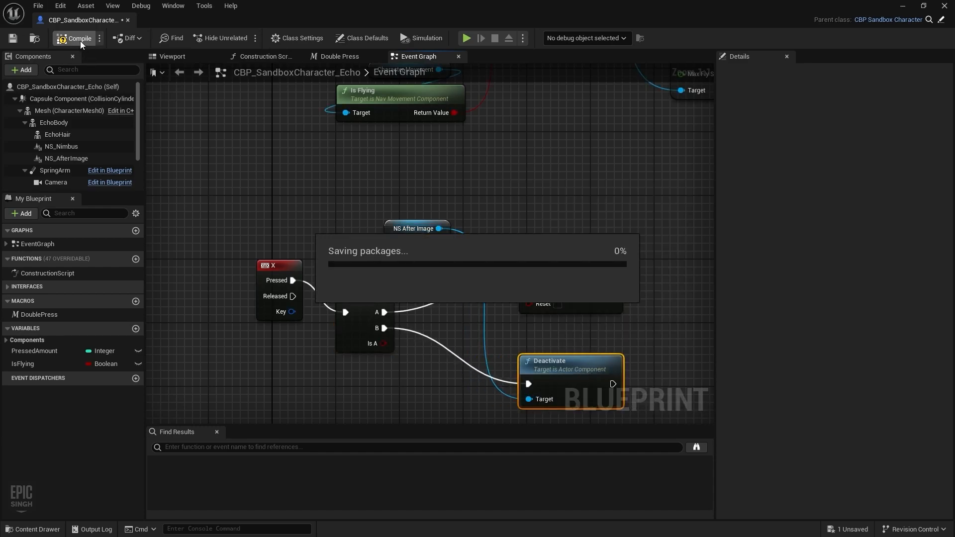
Step: Return to the level and start a play-test, running Echo to show the ghost trail
left_click(78, 155)
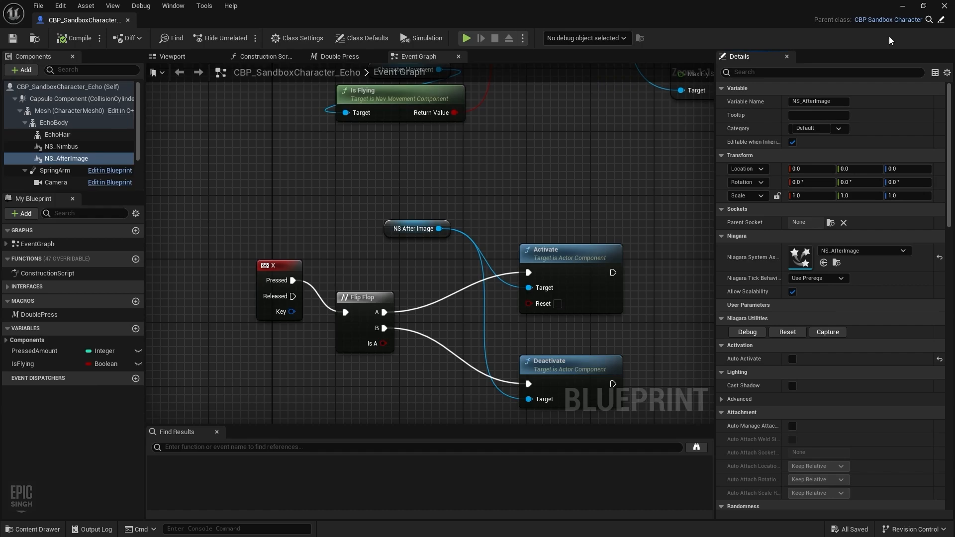
left_click(903, 6)
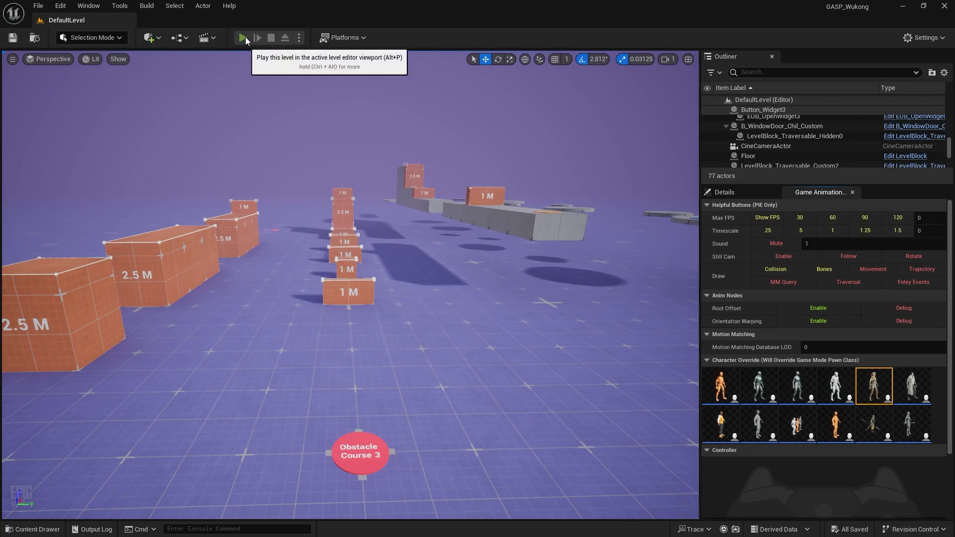
left_click(431, 285)
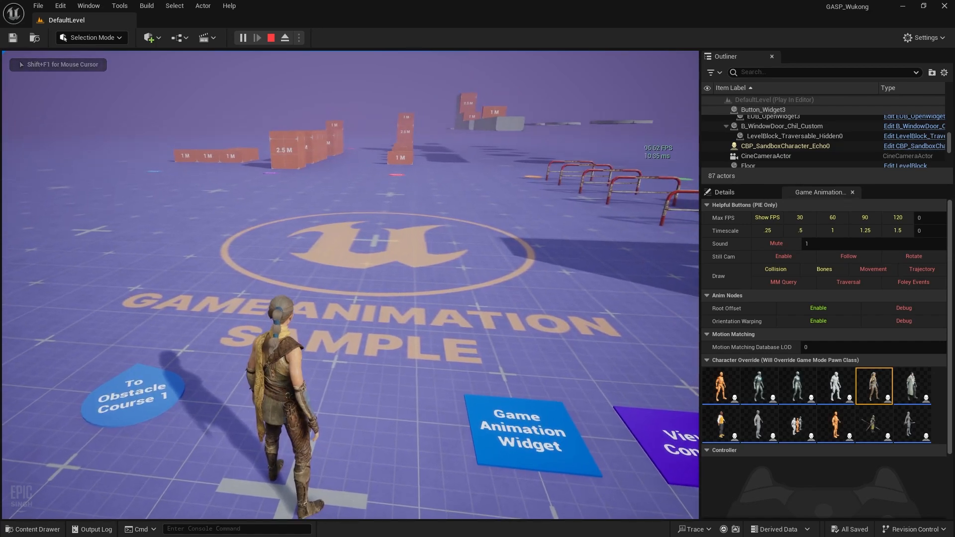
key("d")
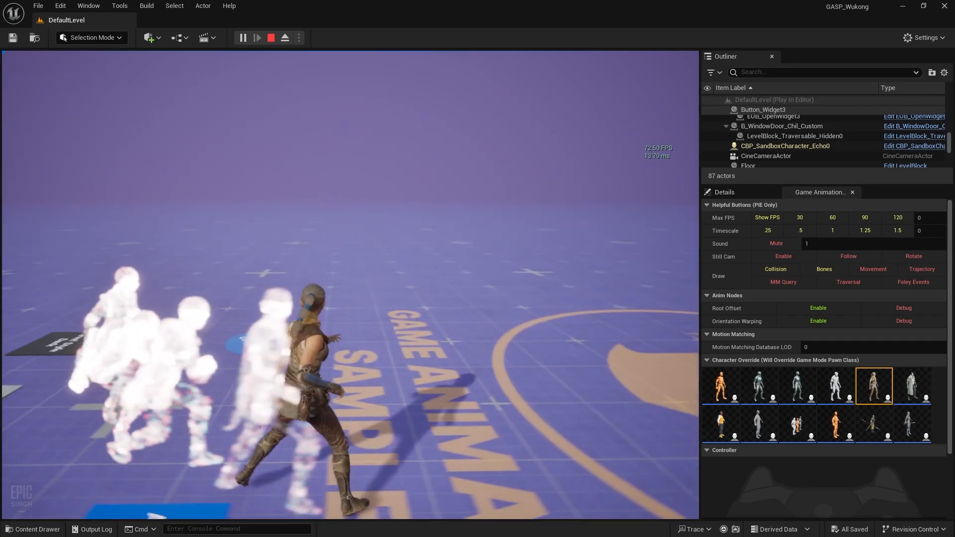
key("w")
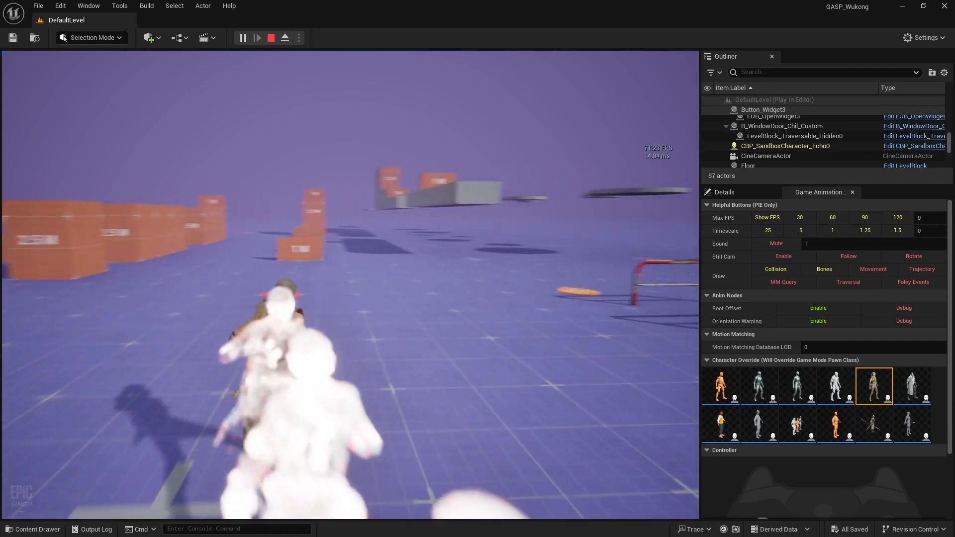
key("w")
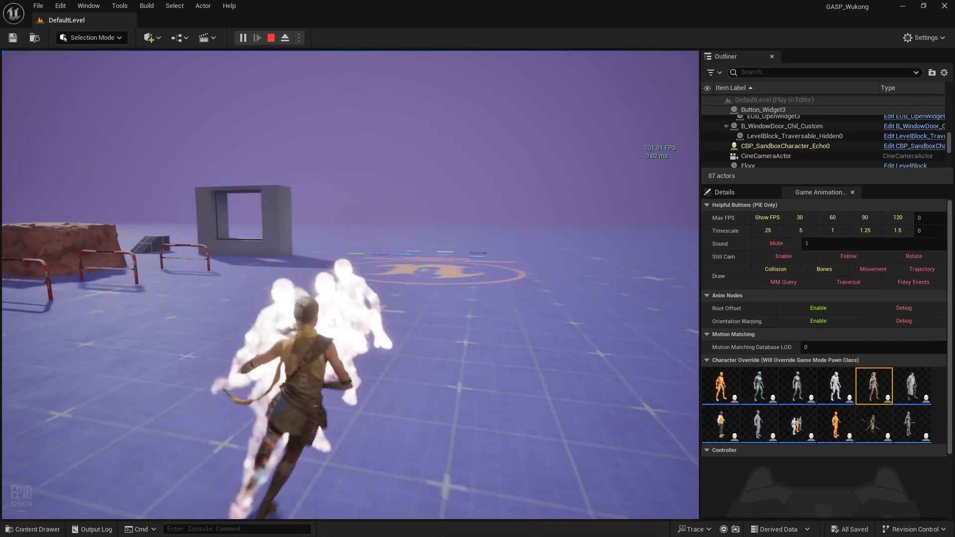
key("w")
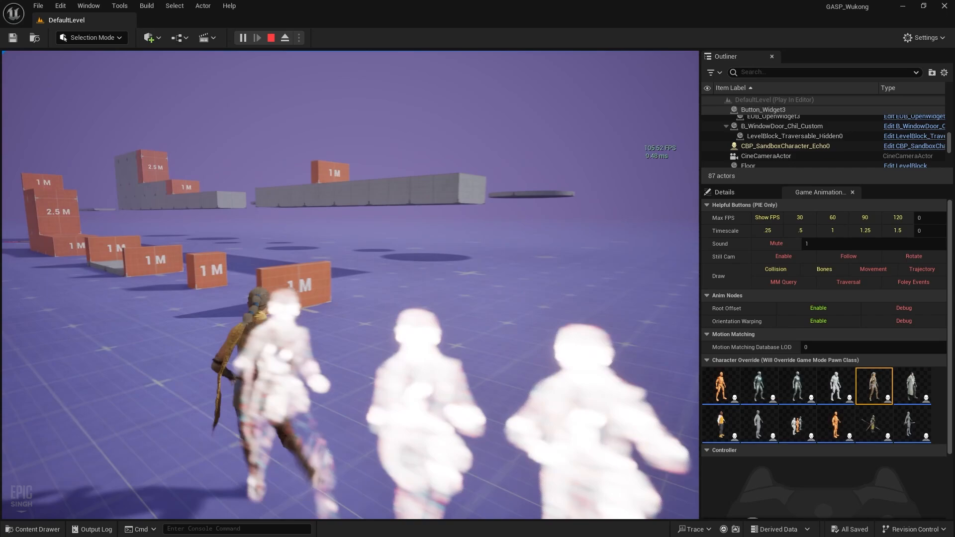
Step: Vault Echo over the 1 M blocks, then stop play and open the Content Drawer
key("w")
key("space")
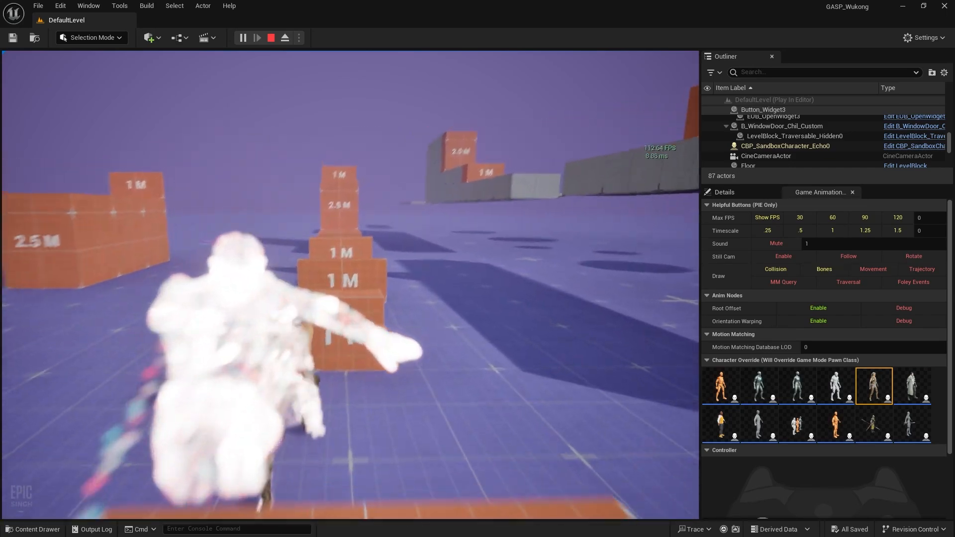
key("space")
key("w")
key("space")
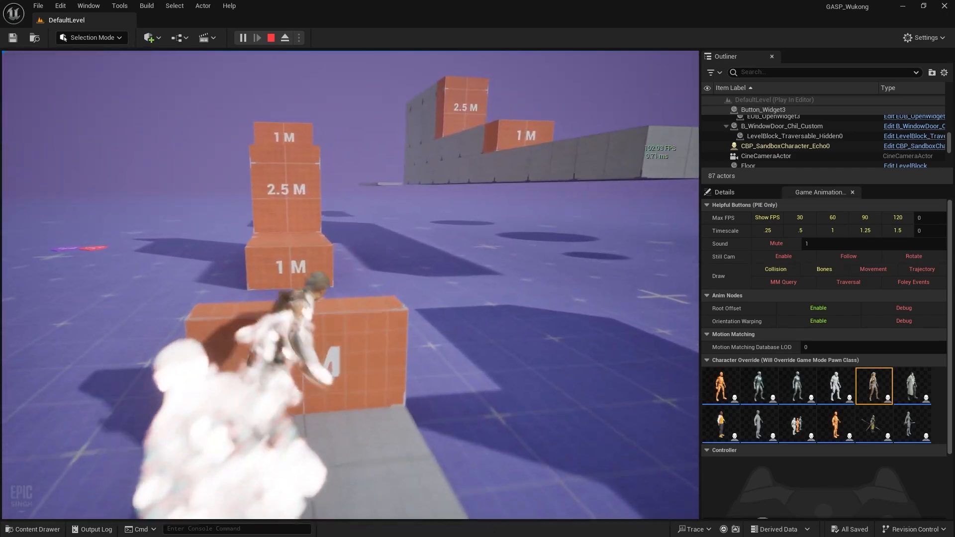
key("space")
key("w")
key("space")
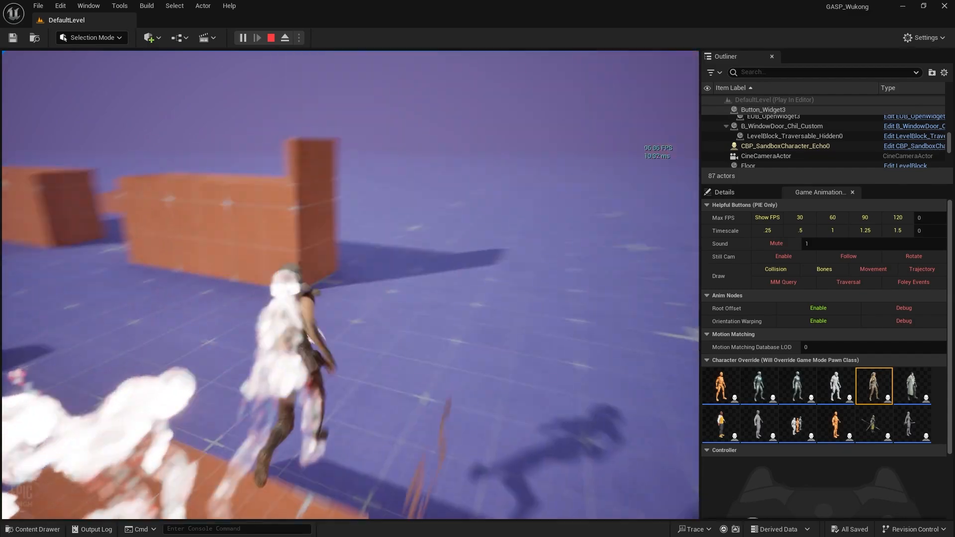
key("w")
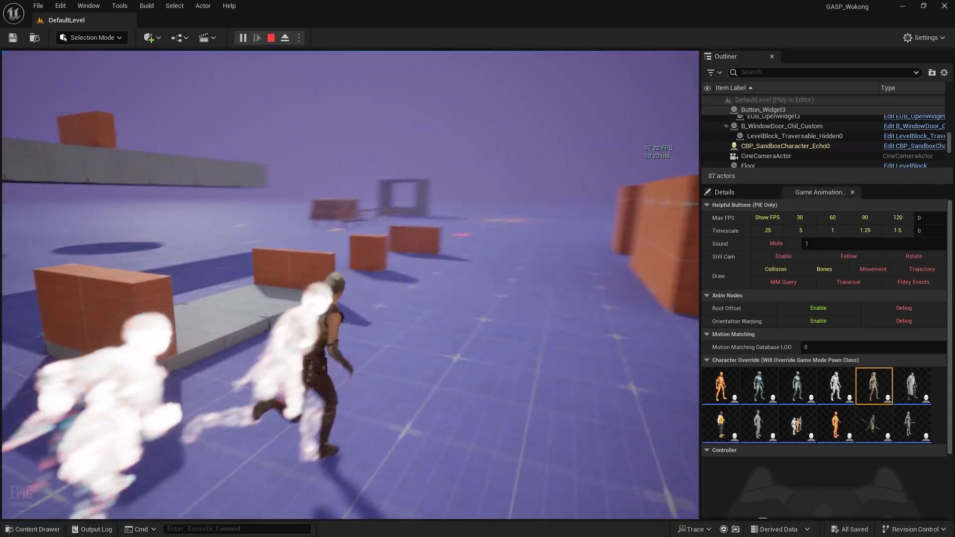
key("d")
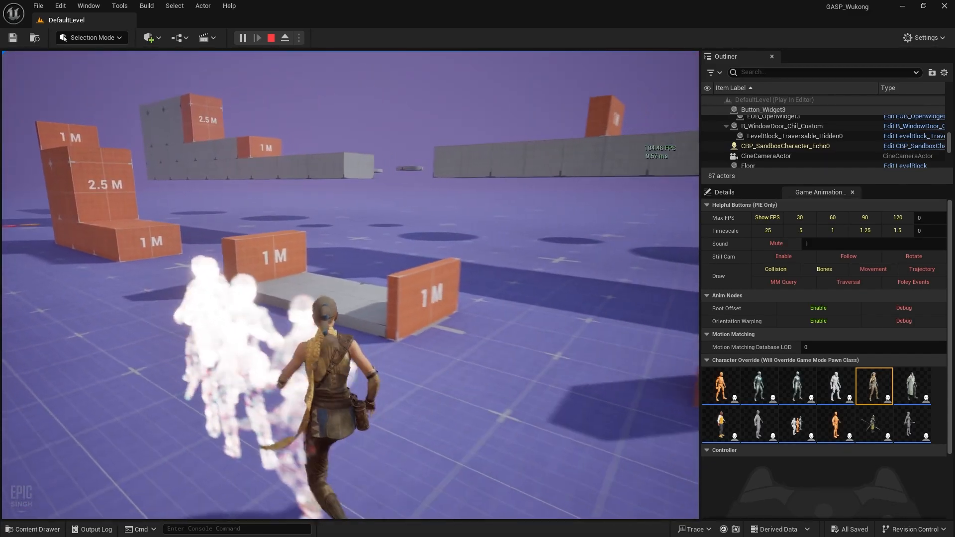
key("d")
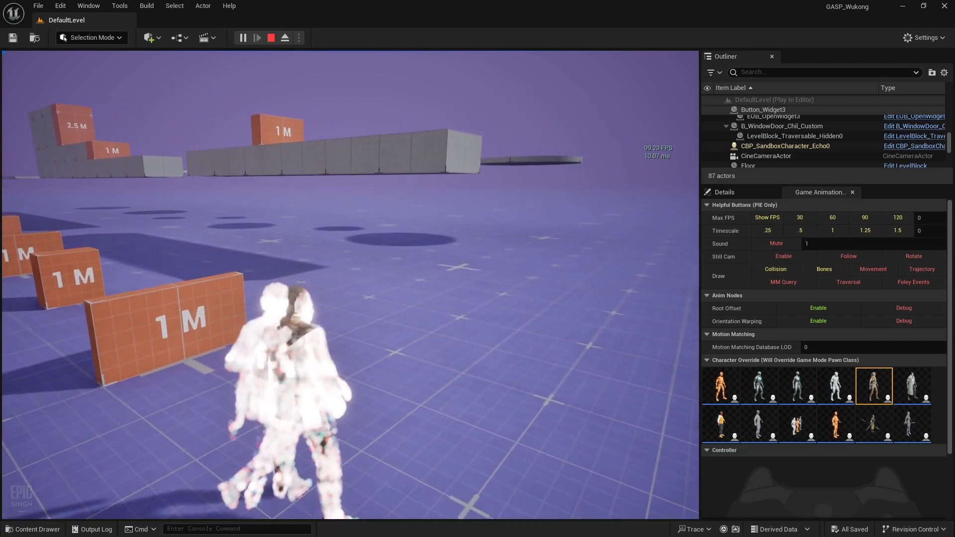
key("Escape")
key("ctrl+space")
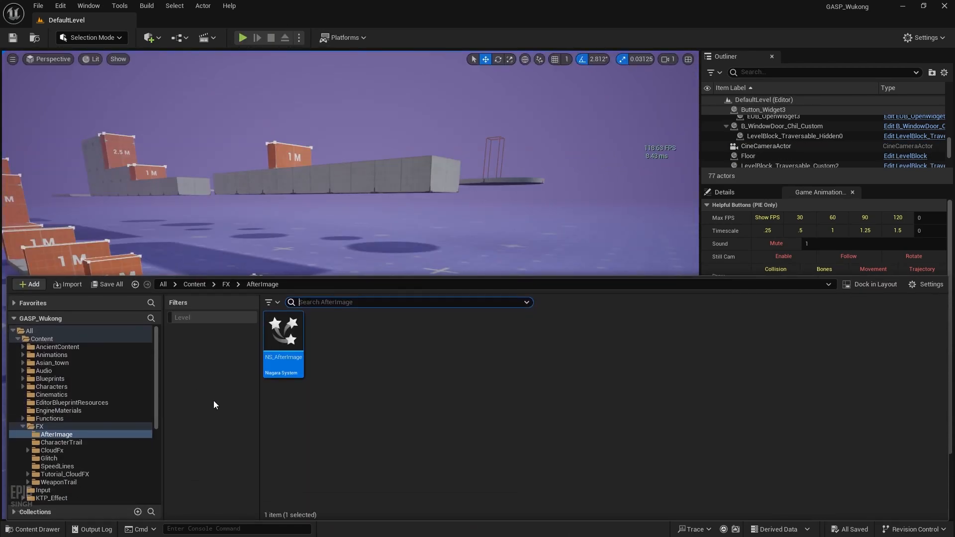
Step: Set the Emitter State Loop Duration to 1.0, save NS_AfterImage, and start a new play-test
double_click(284, 339)
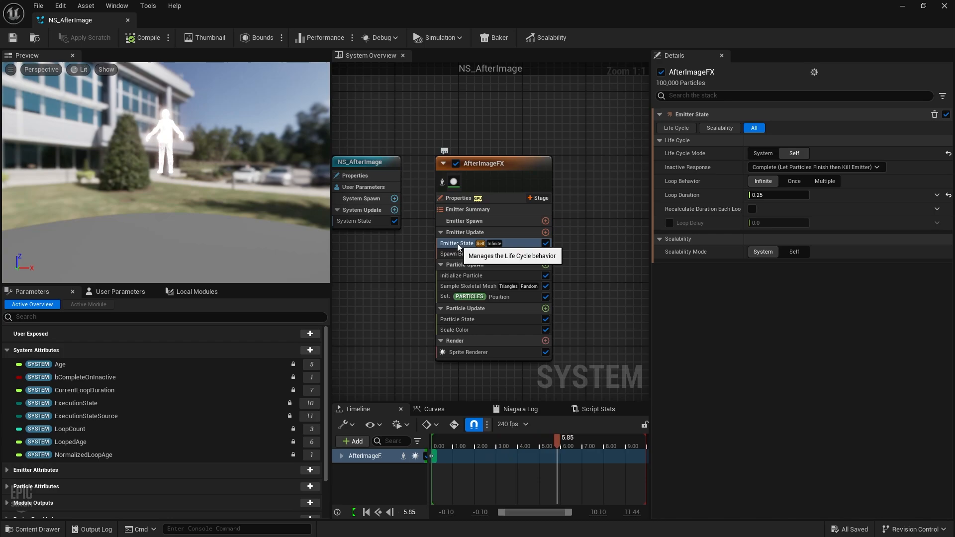
mouse_move(684, 201)
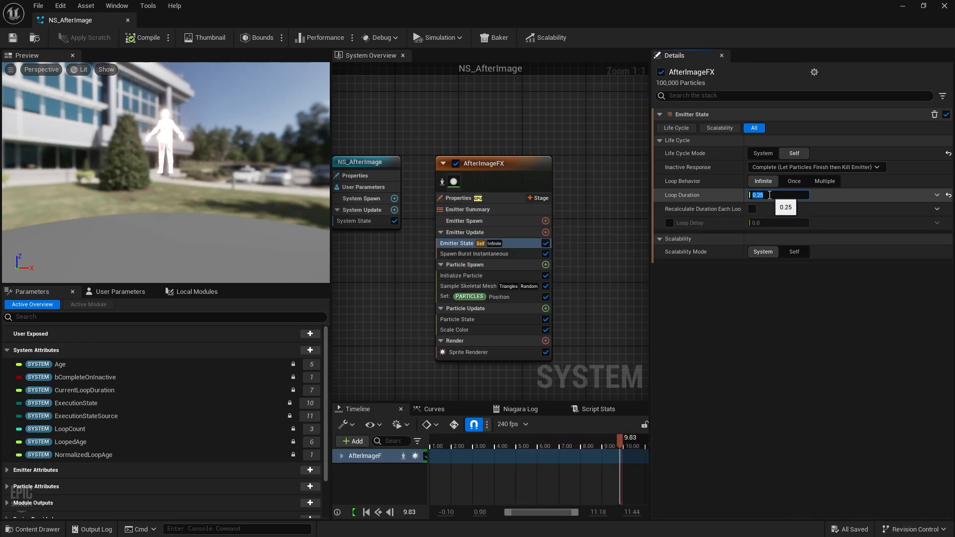
type("1")
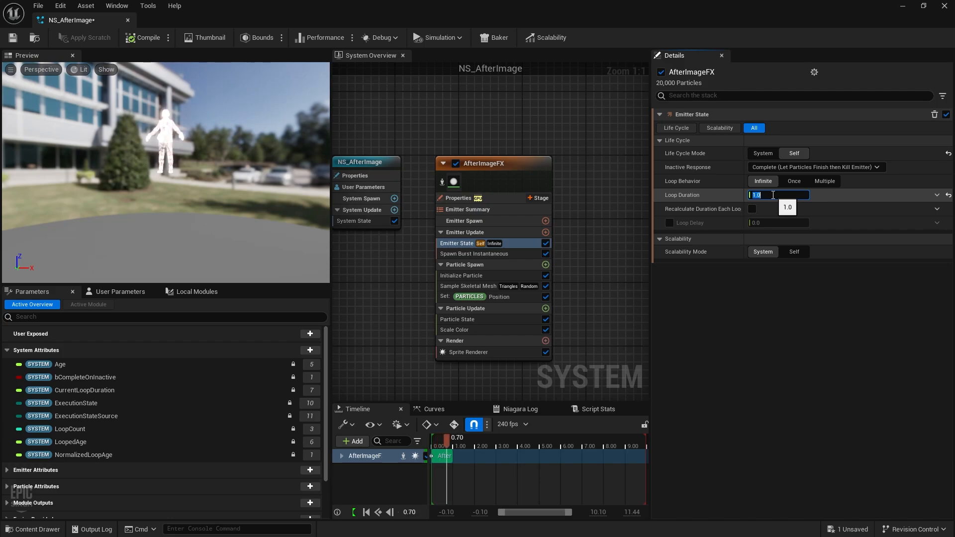
left_click(12, 37)
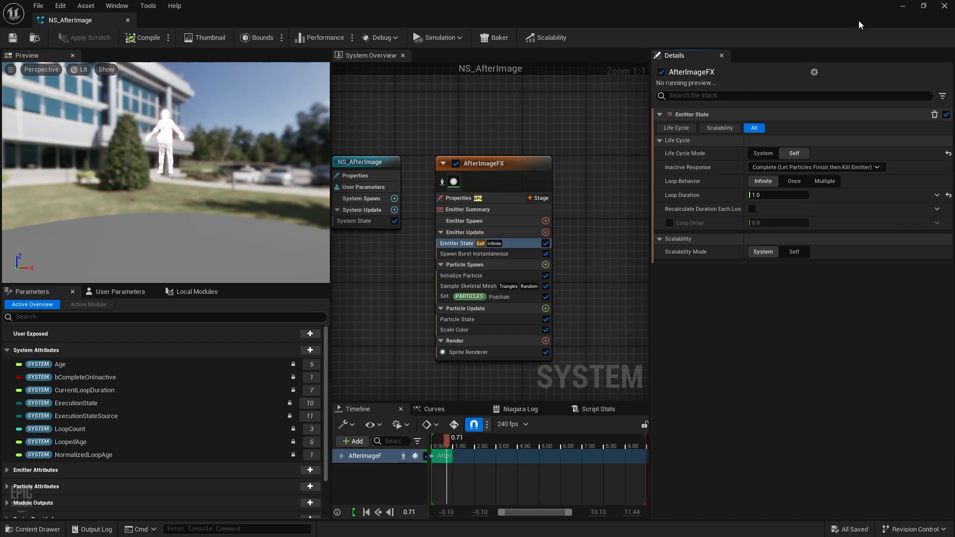
left_click(905, 6)
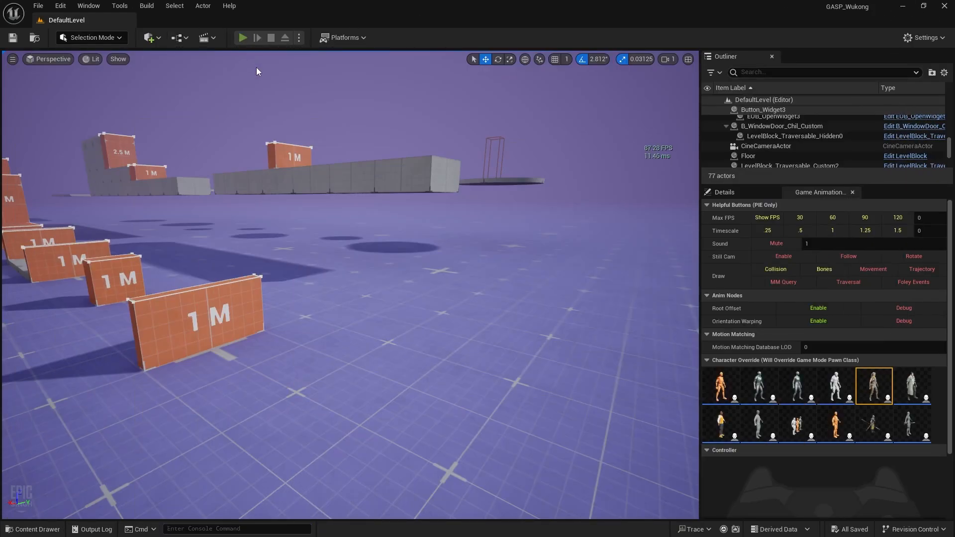
key("alt+p")
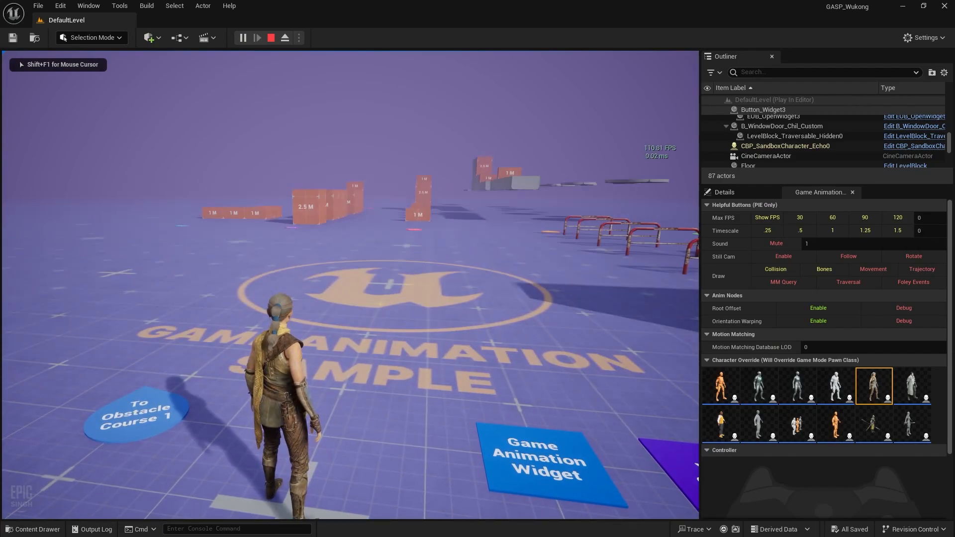
key("e")
key("w")
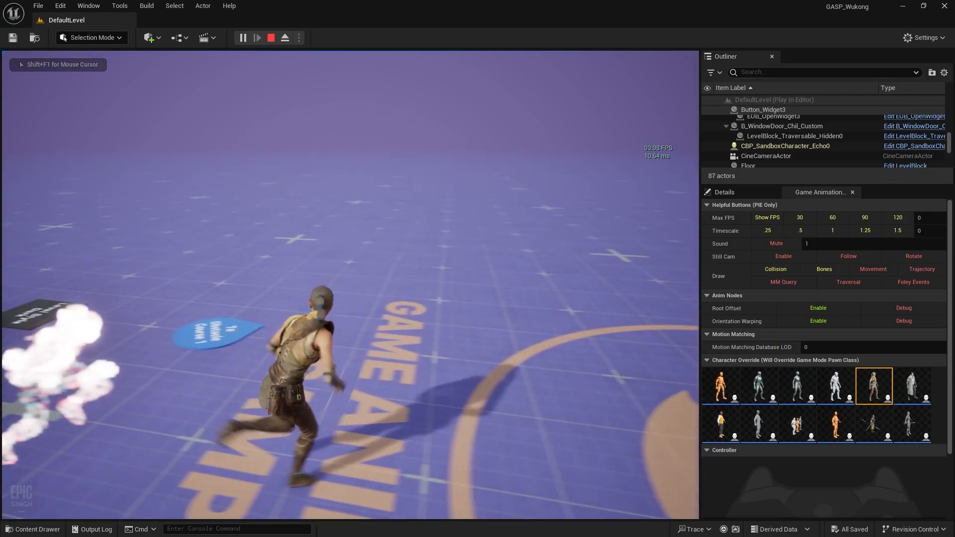
key("d")
key("e")
key("e")
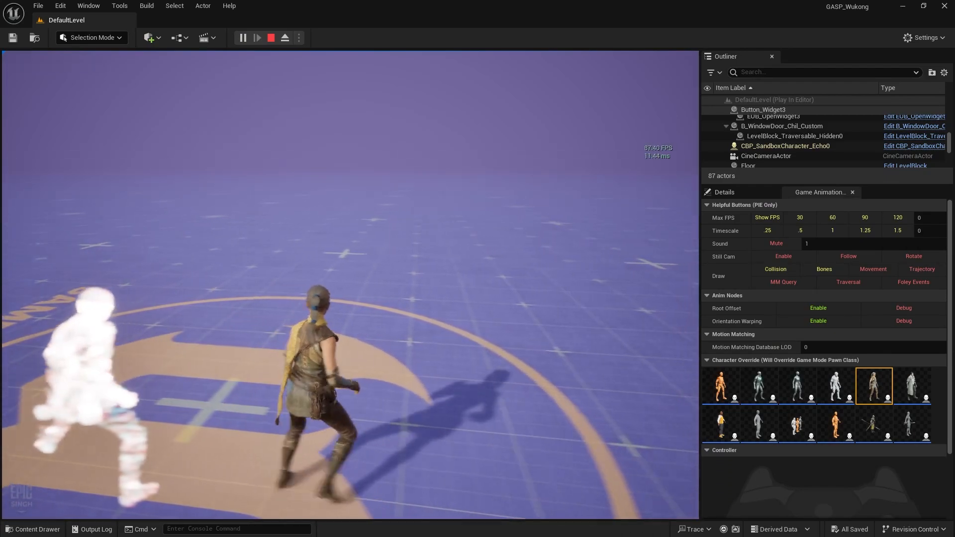
key("e")
key("e")
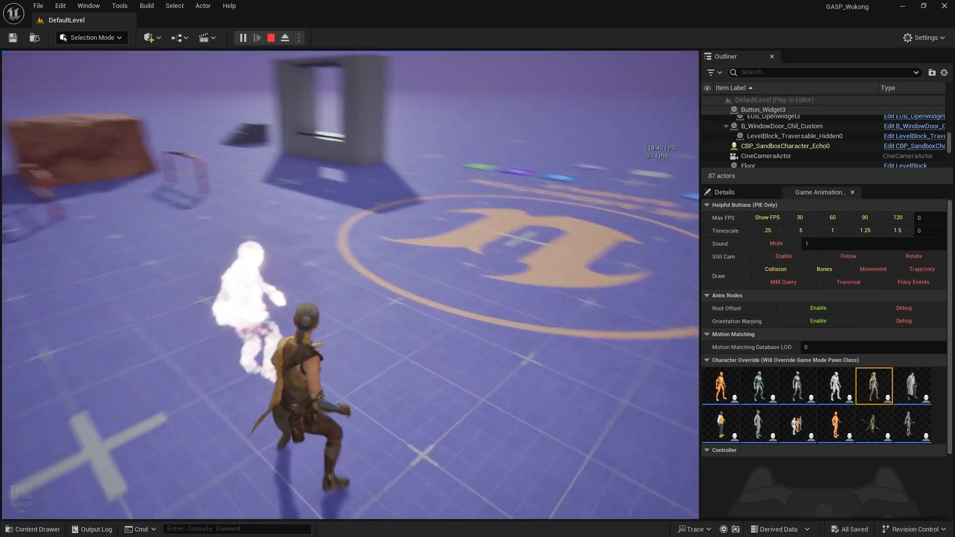
key("e")
key("w")
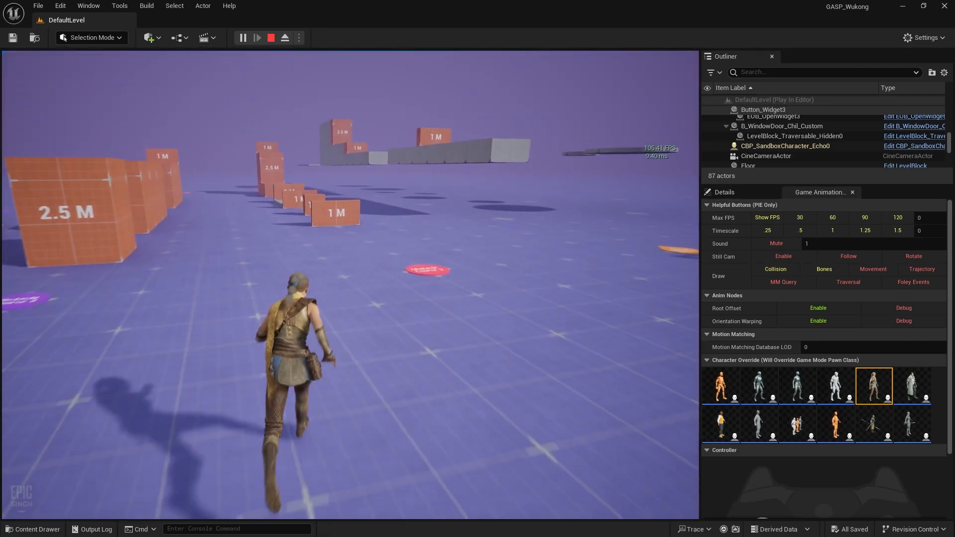
key("Escape")
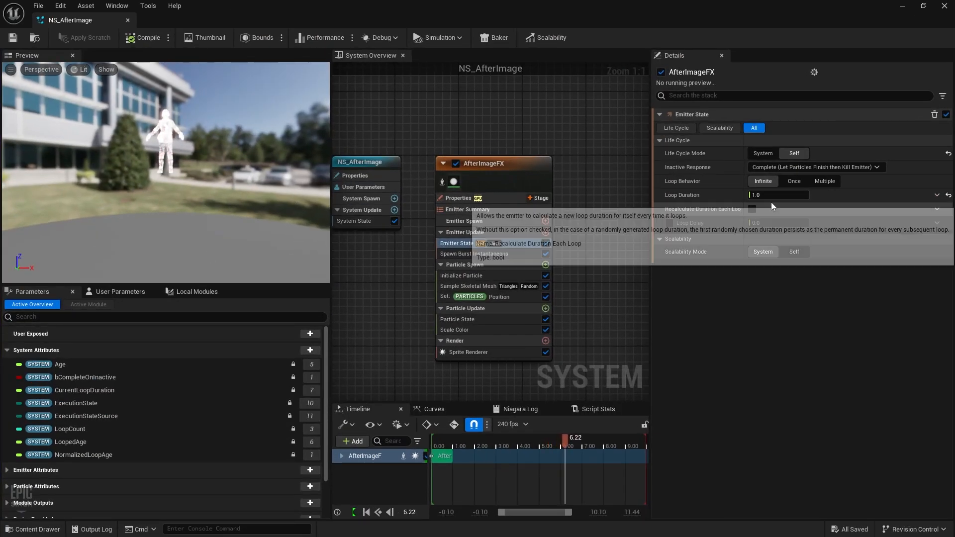
Step: Restore NS_AfterImage and set the Emitter State Loop Duration to 0.1
left_click(781, 196)
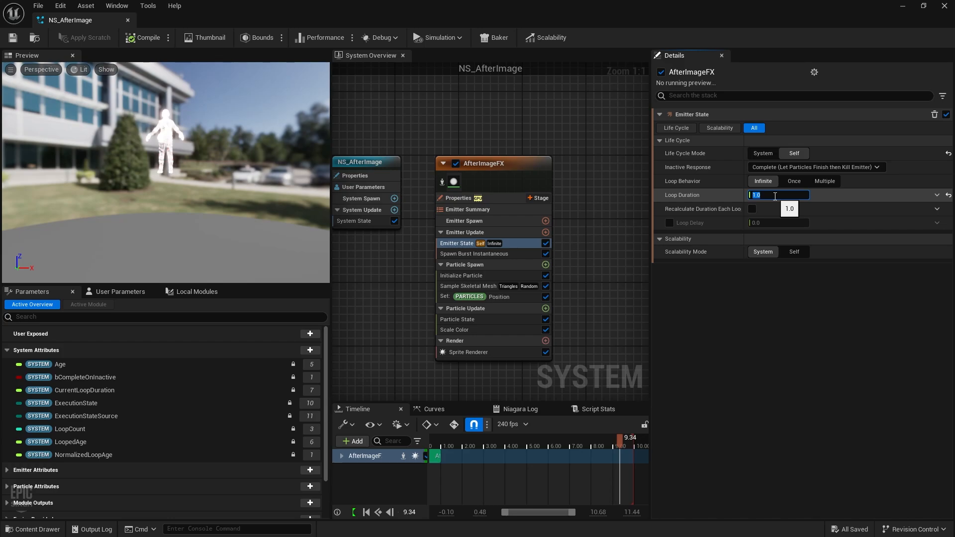
type("1")
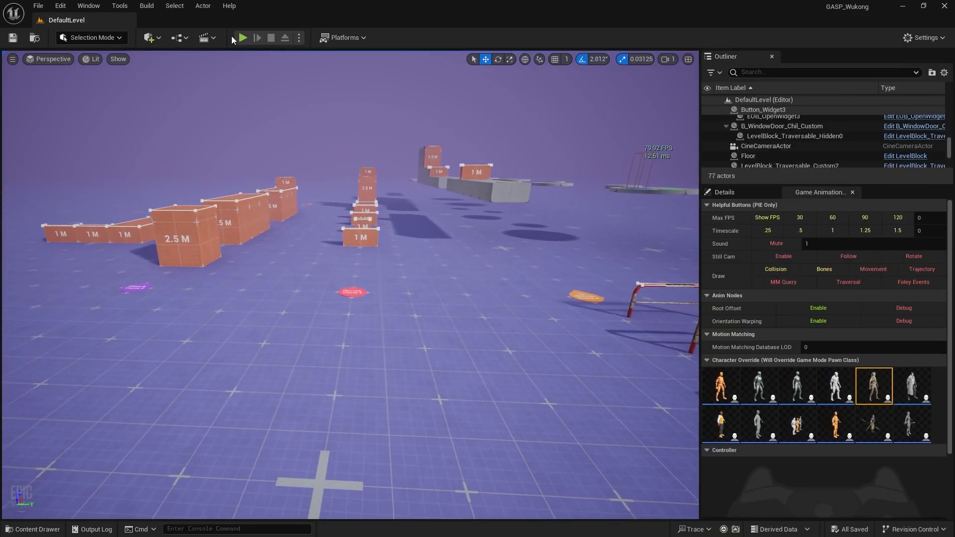
Step: Play-test Echo sprinting to show the denser trail, then stop and open the Content Drawer
left_click(243, 38)
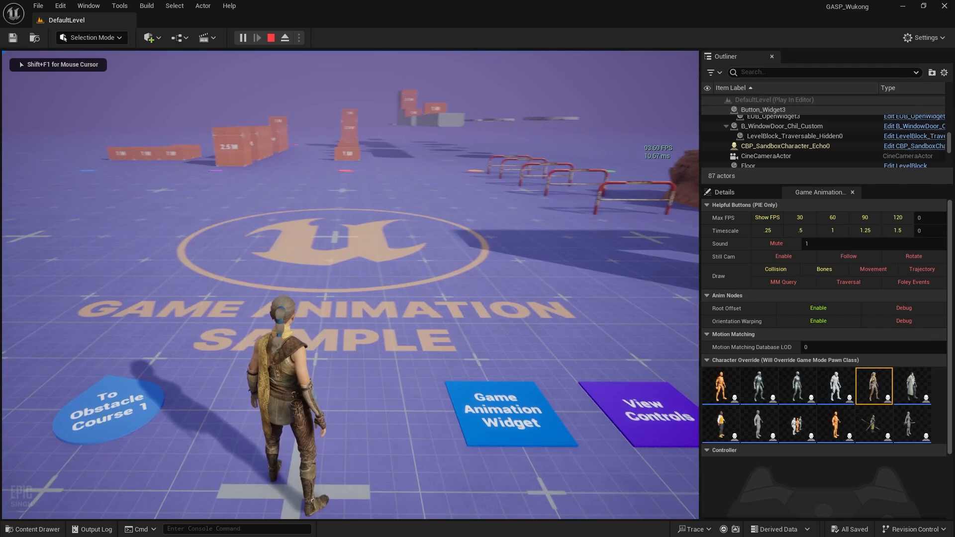
key("w")
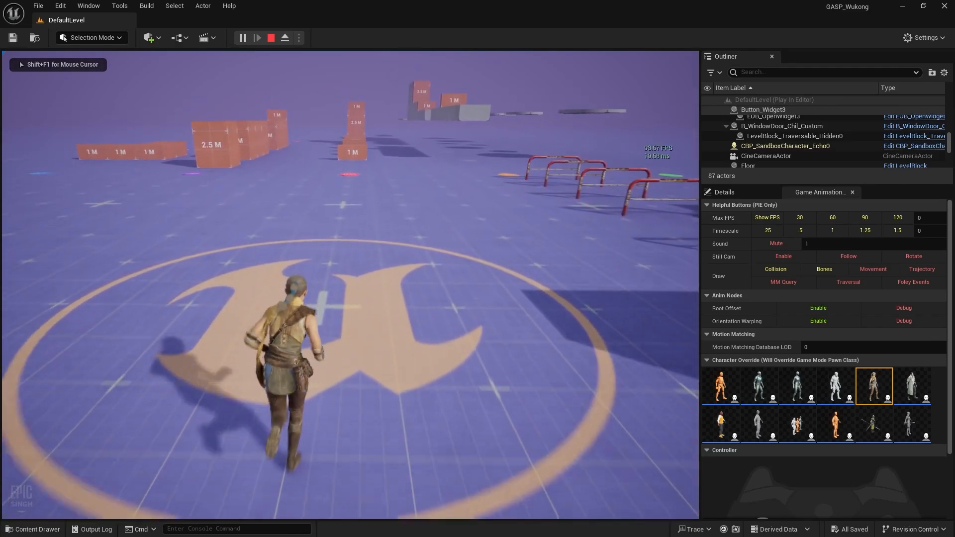
key("shift")
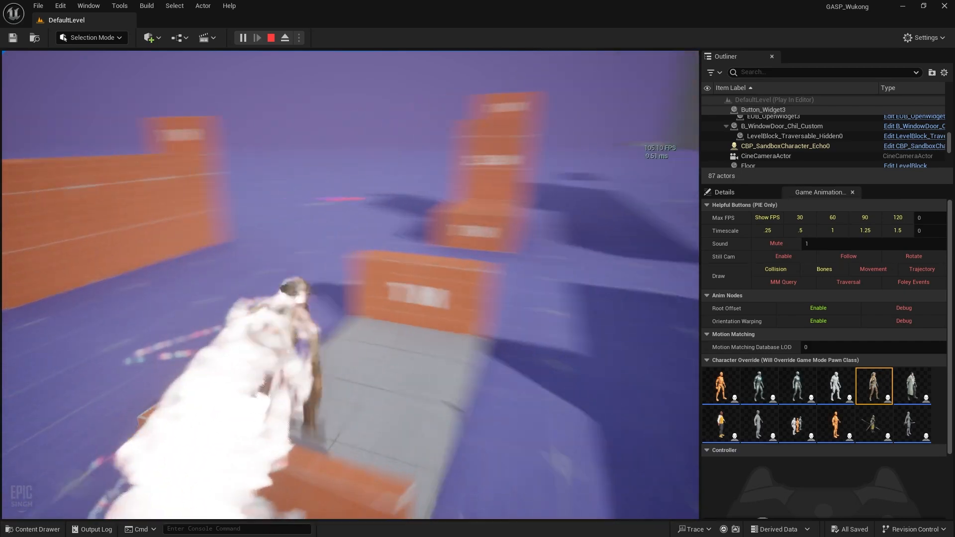
key("Escape")
key("ctrl+space")
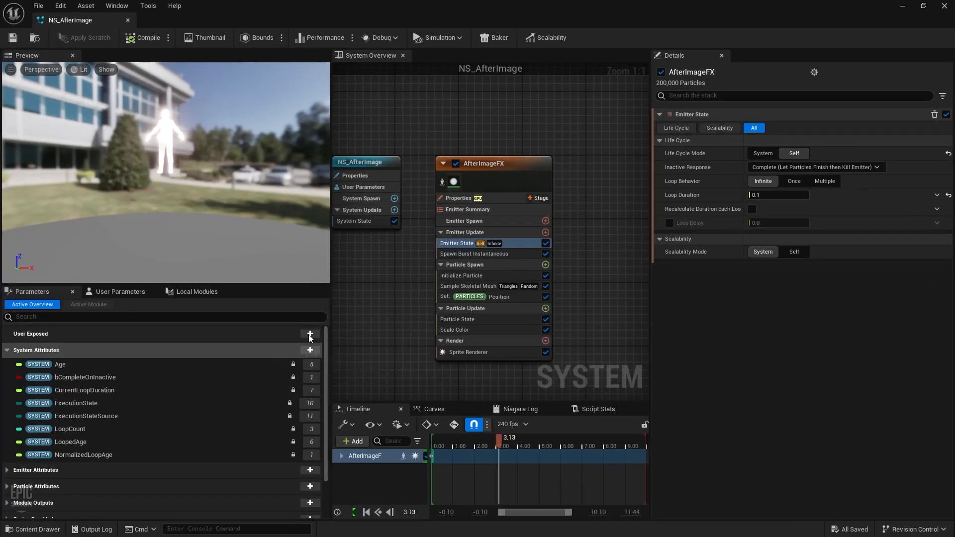
Step: Switch Sample Skeletal Mesh to sample bones instead of surface triangles and save
left_click(461, 288)
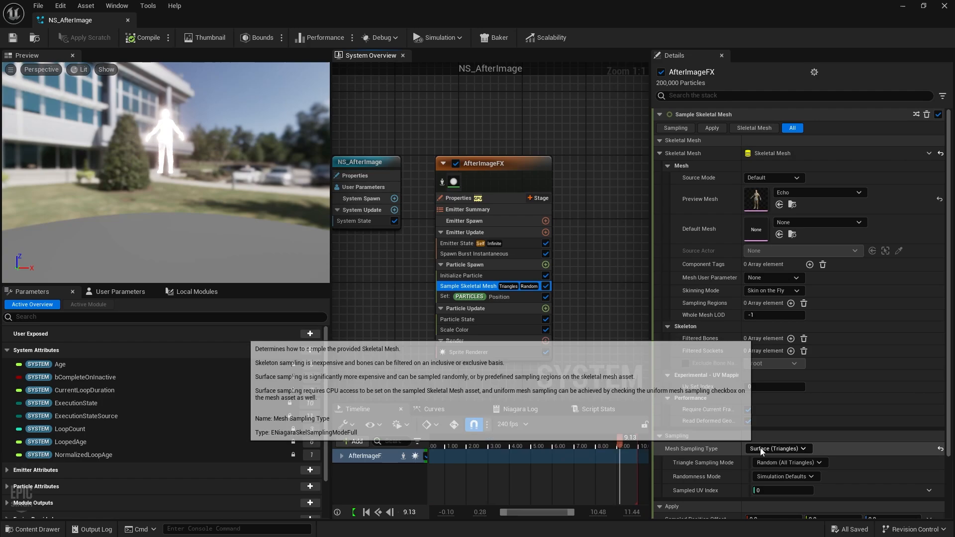
left_click(771, 449)
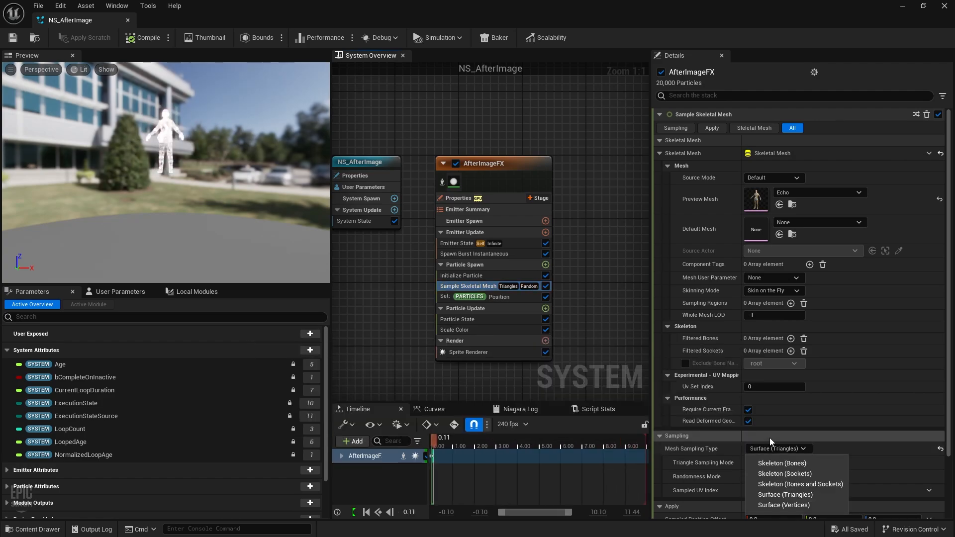
left_click(769, 464)
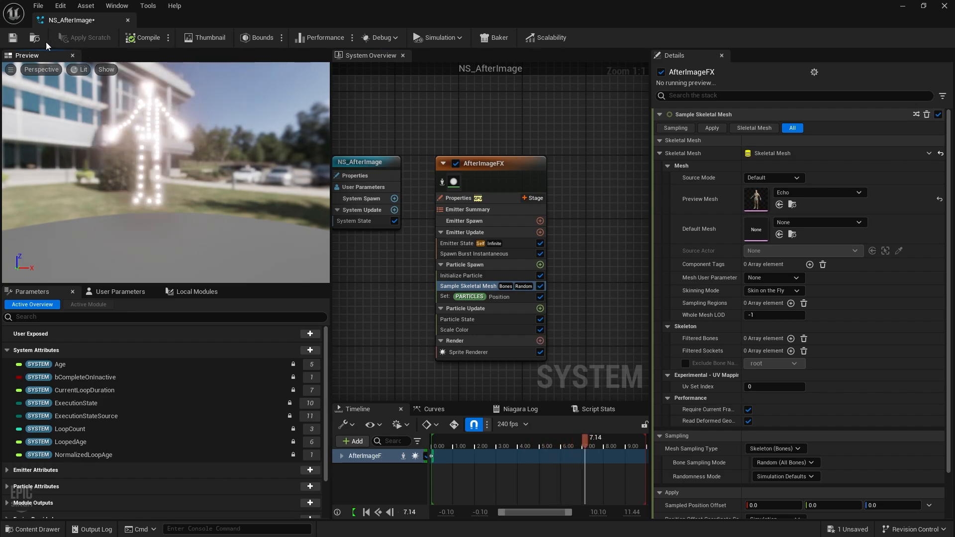
left_click(12, 38)
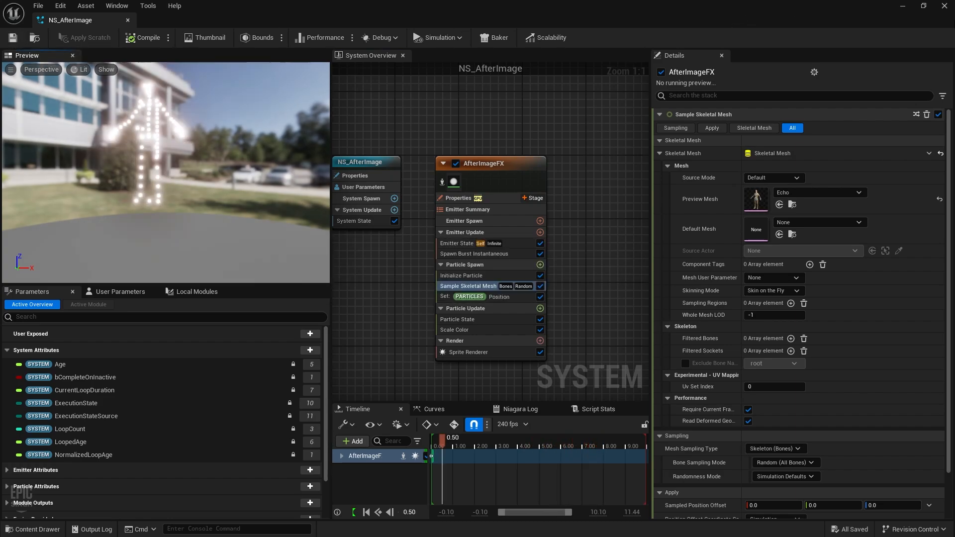
Step: Minimize the Niagara editor and run a short play-test of the bone-sampled trail
left_click(903, 6)
left_click(249, 40)
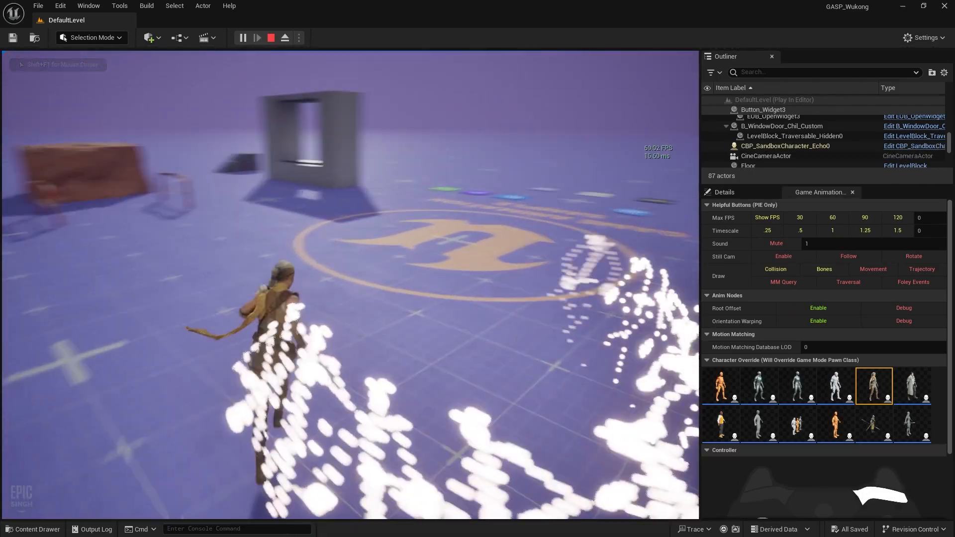
key("Escape")
Step: Switch NS_AfterImage's Mesh Sampling Type to Surface (Triangles), save it, and close the Niagara editor
key("ctrl+space")
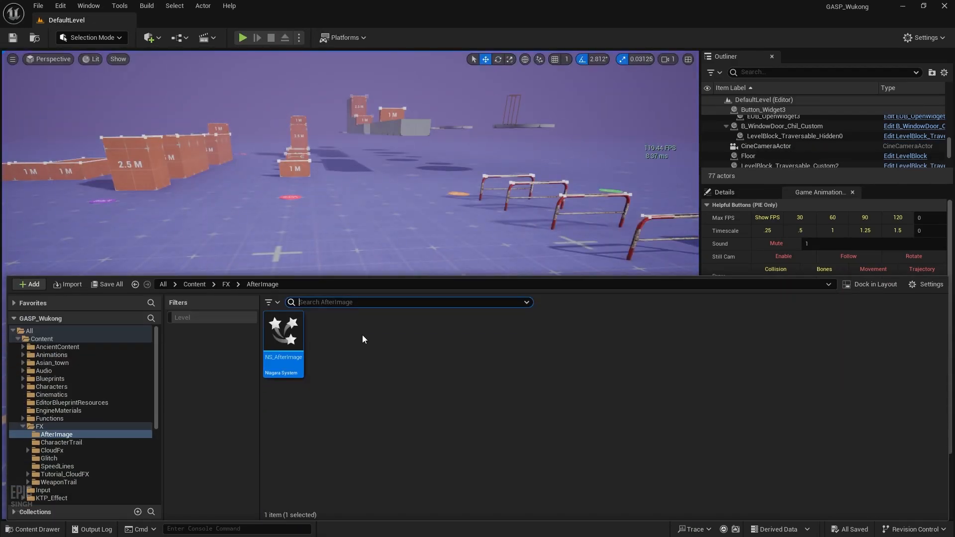
double_click(291, 340)
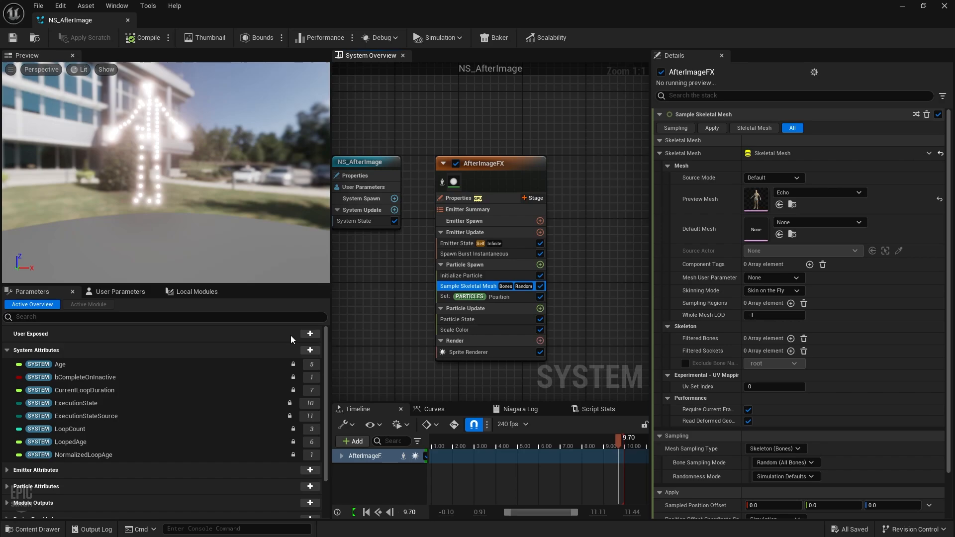
left_click(771, 450)
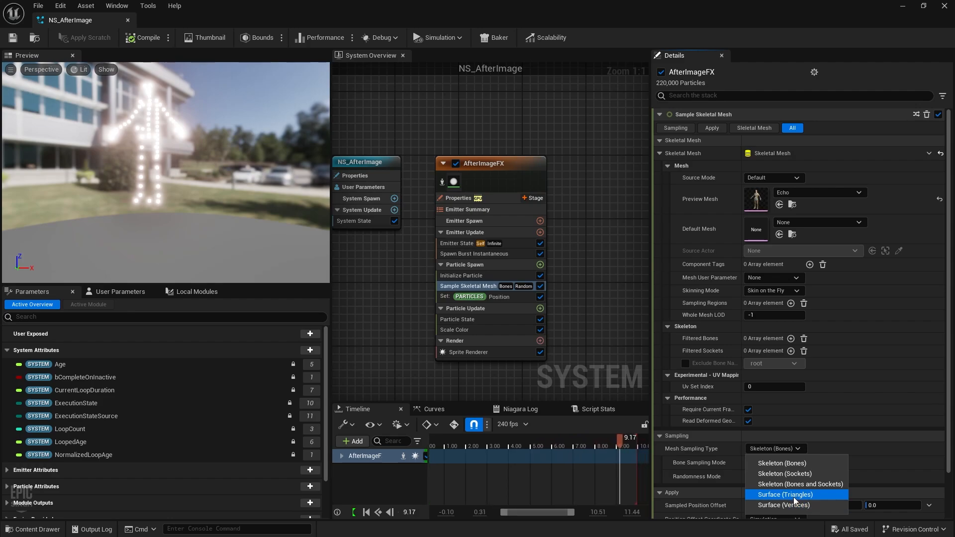
left_click(794, 497)
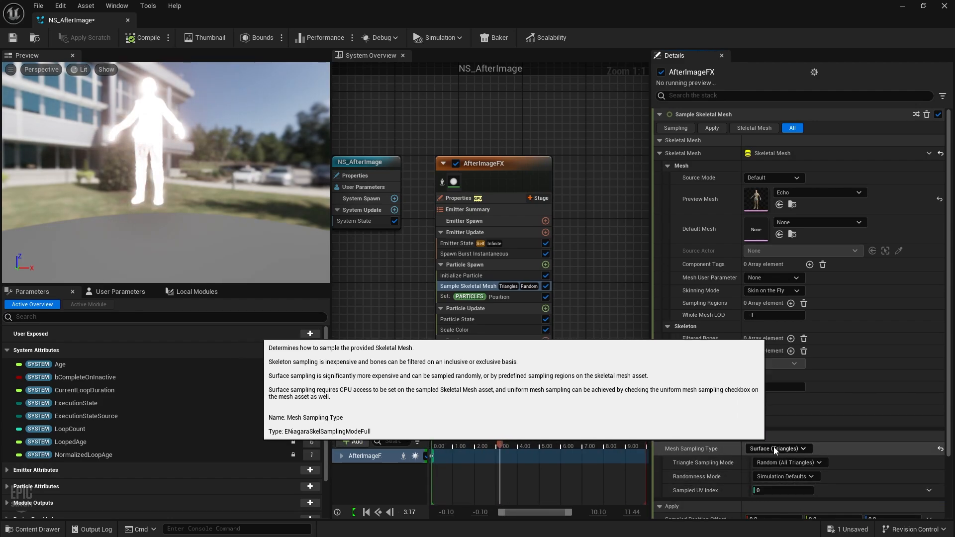
left_click(16, 35)
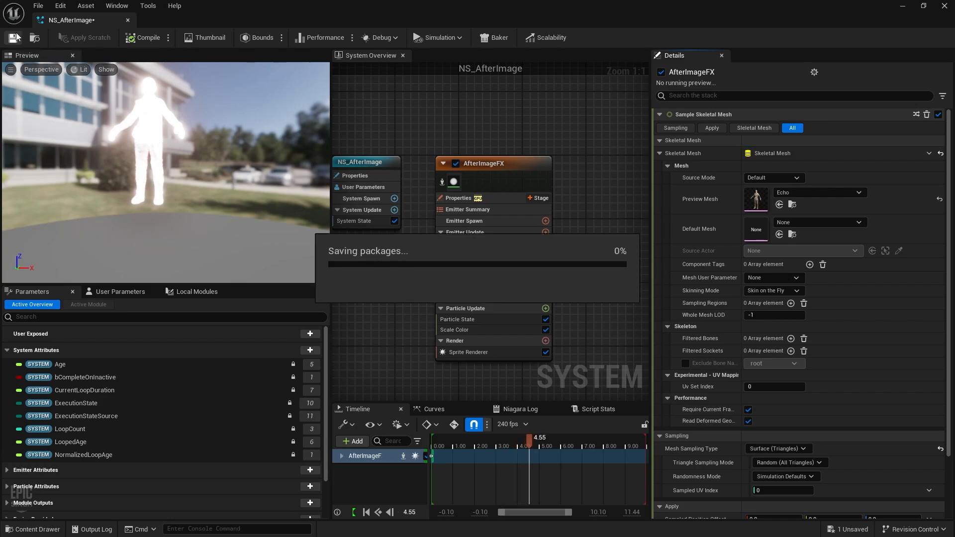
left_click(127, 21)
Step: Start a fullscreen play test and run Echo over the 1 M blocks and up the 2.5 M wall
left_click(243, 38)
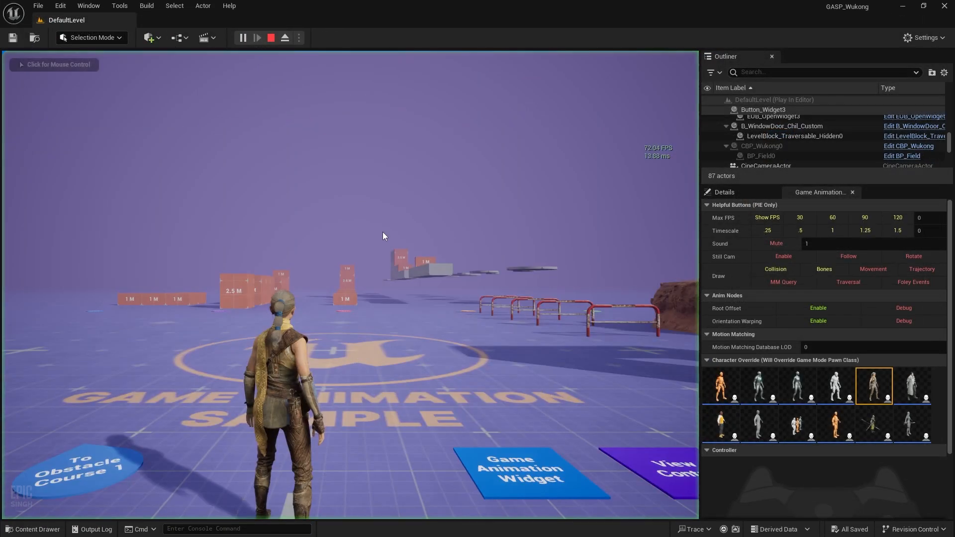
key("F11")
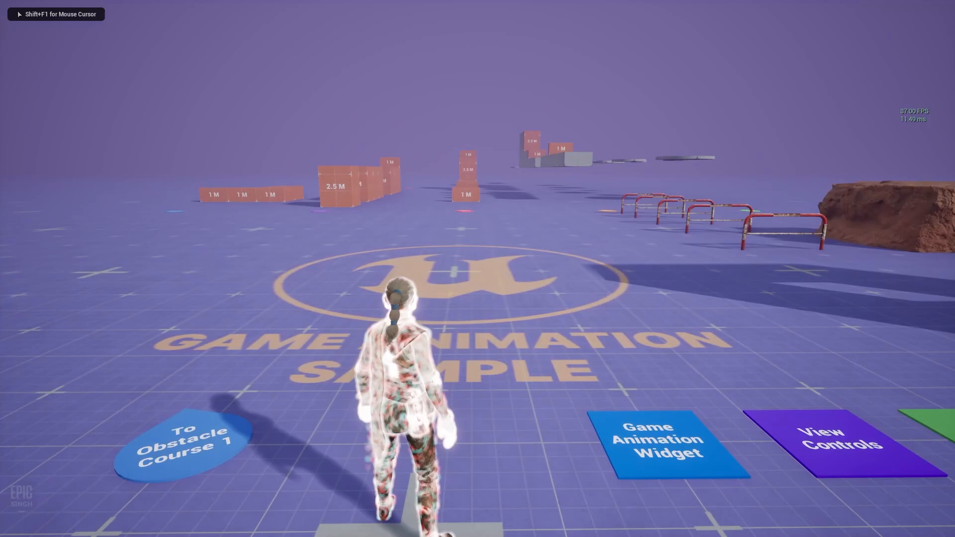
key("d")
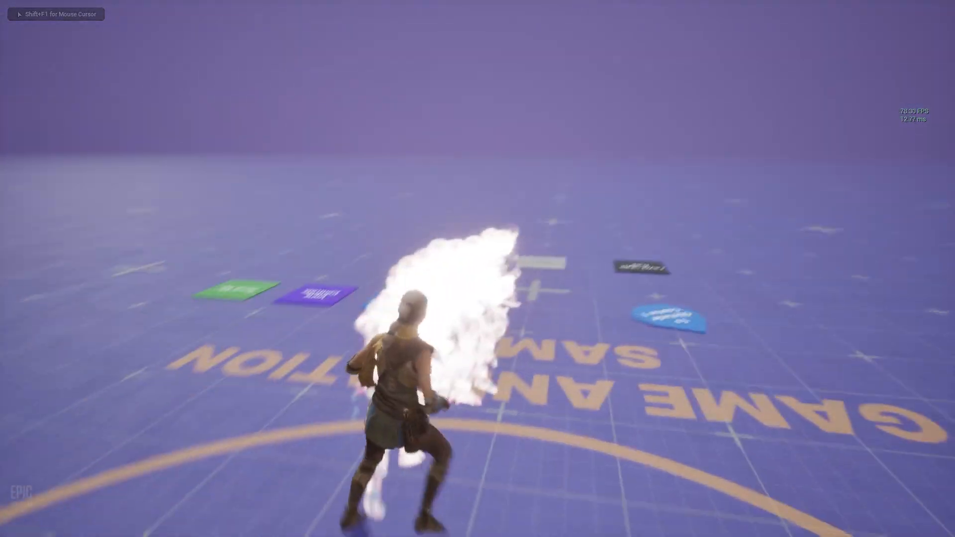
key("w")
key("w")
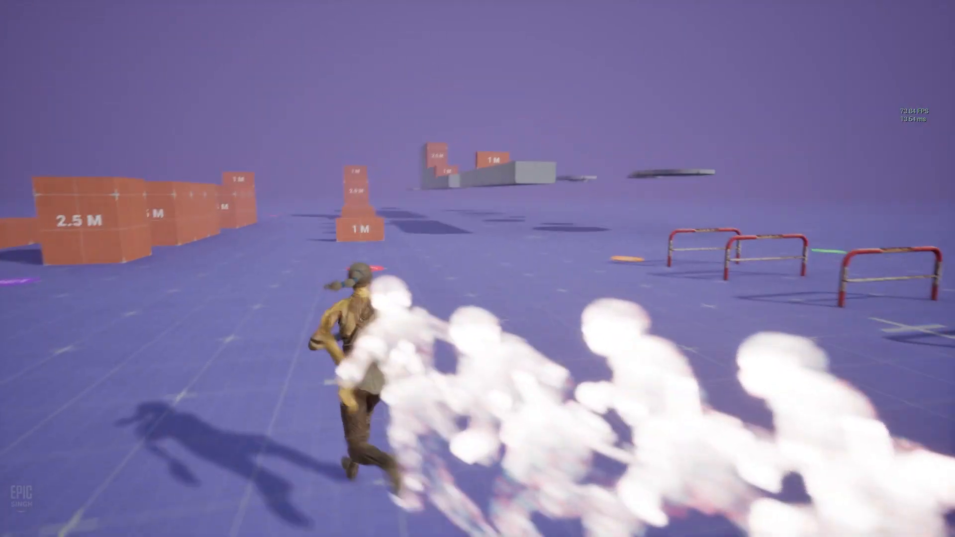
key("w")
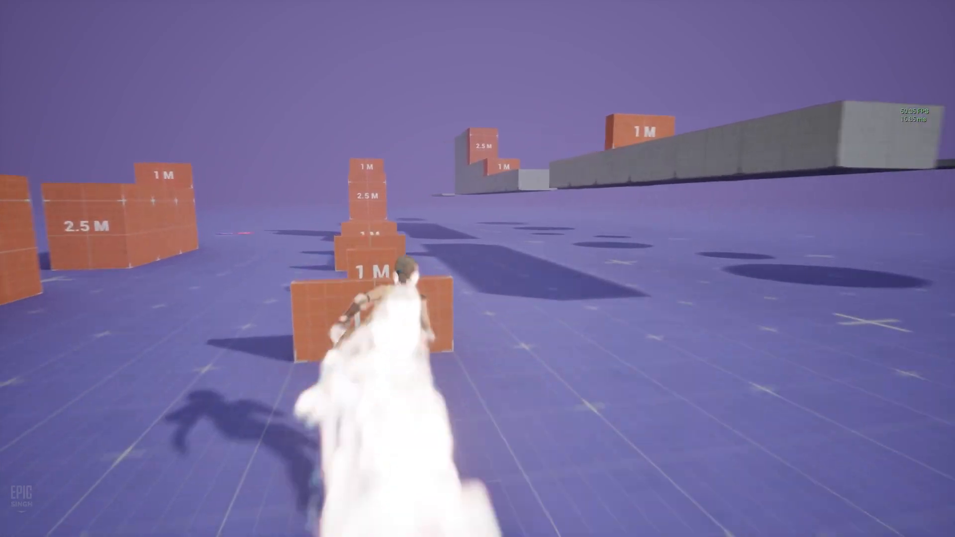
key("space")
key("space")
key("w")
key("space")
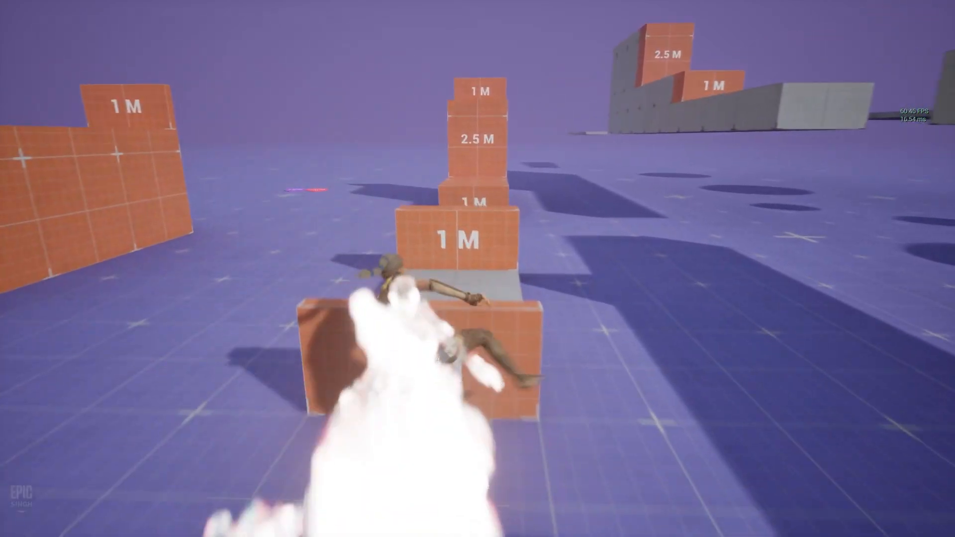
key("space")
key("w")
key("space")
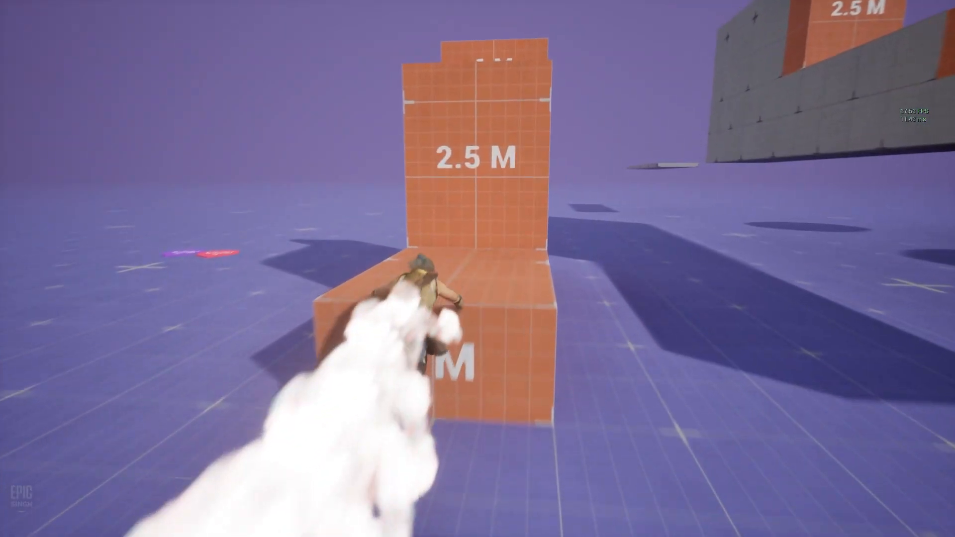
key("space")
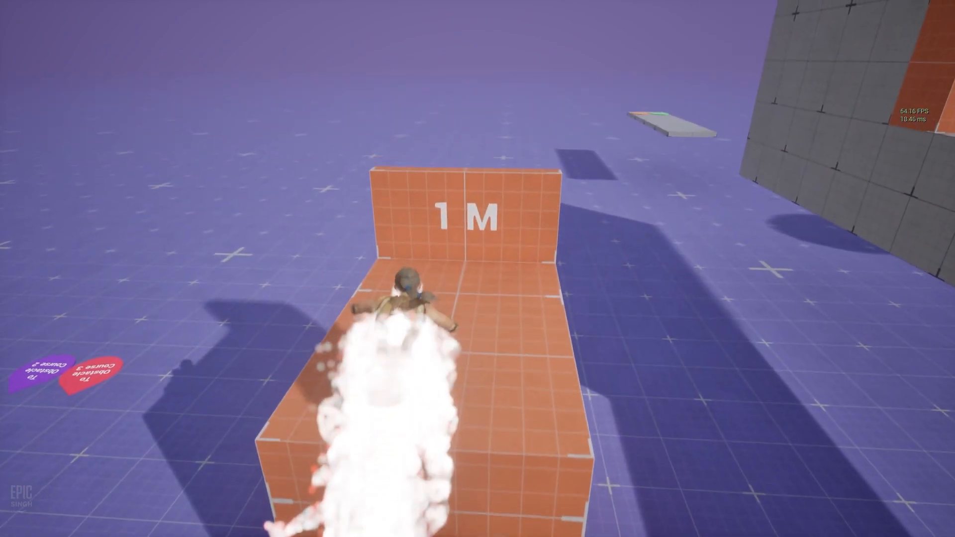
Step: Run on past the orange walls and across the grid floor, vaulting the remaining 1 M blocks
key("w")
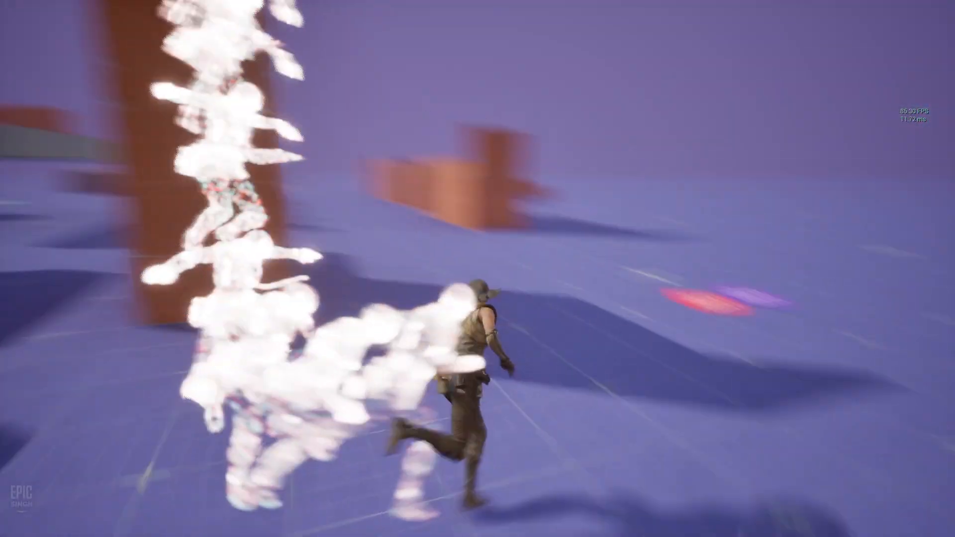
key("w")
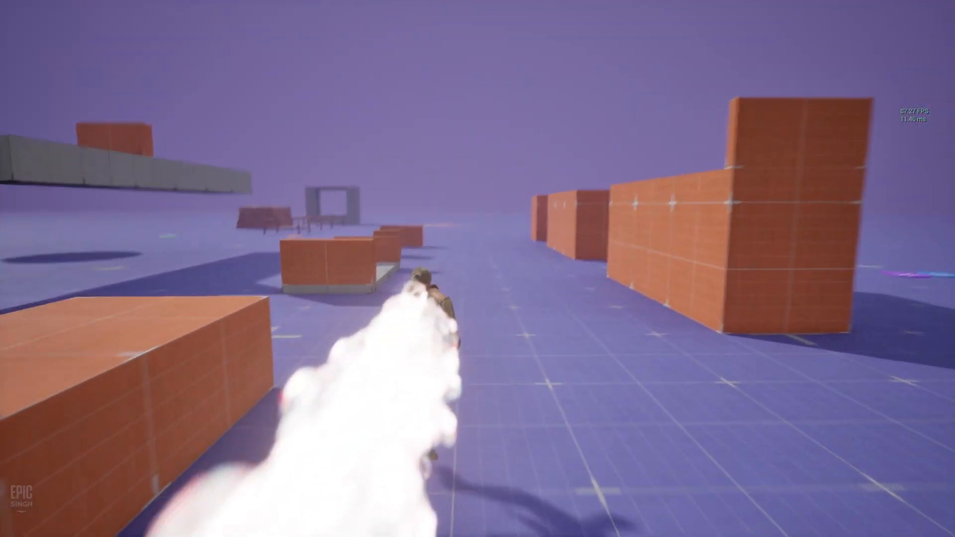
key("w")
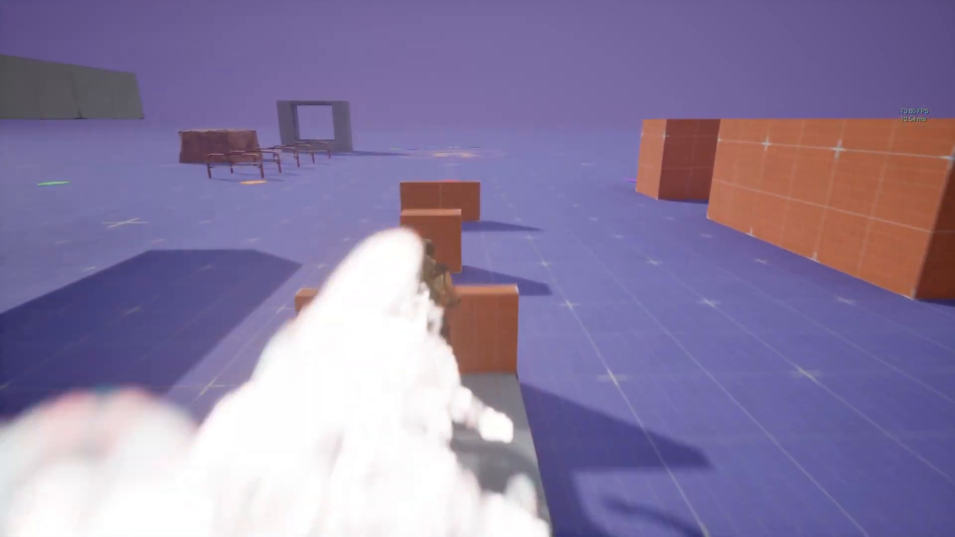
key("w")
key("space")
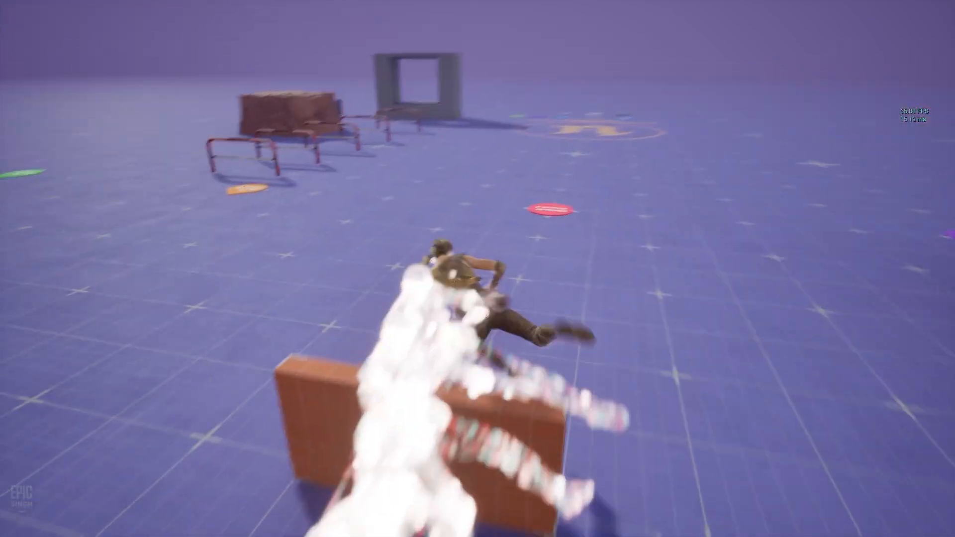
key("w")
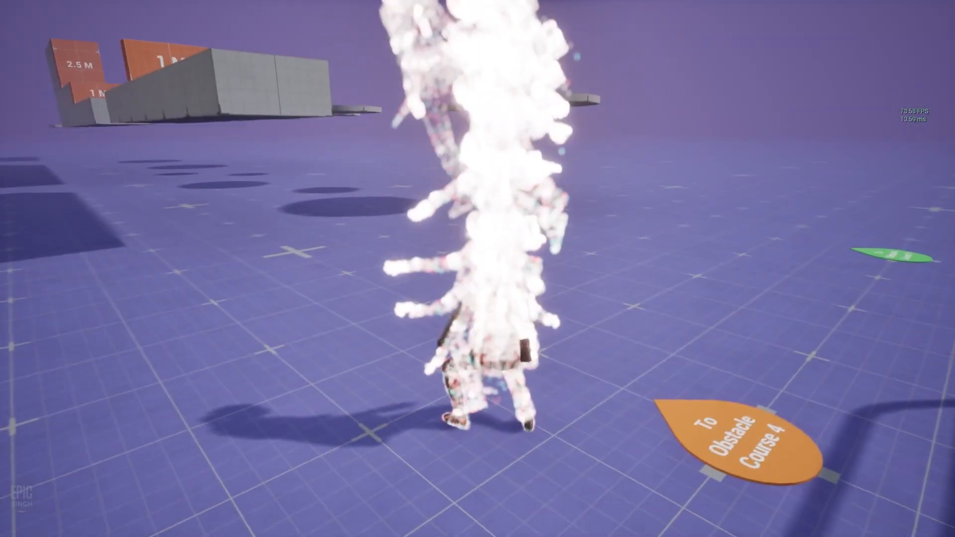
key("w")
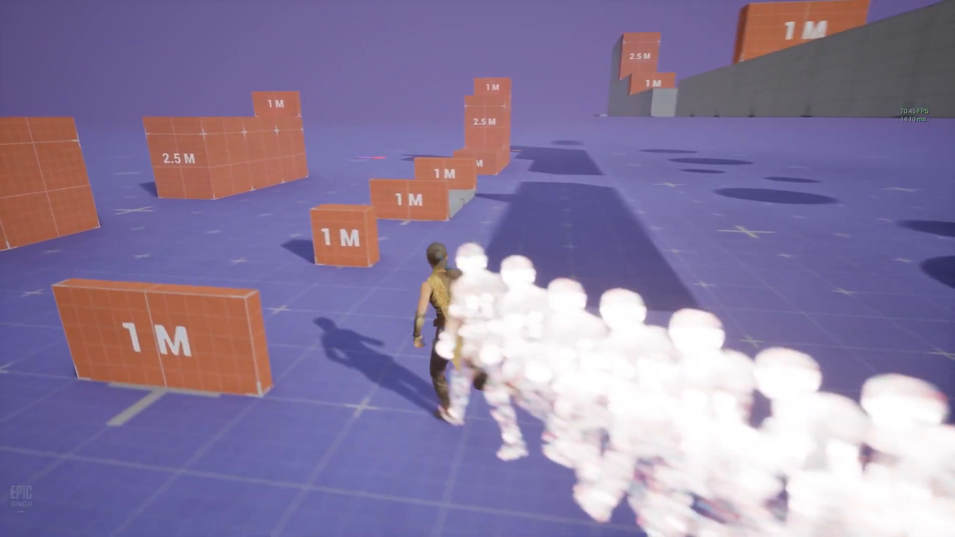
key("space")
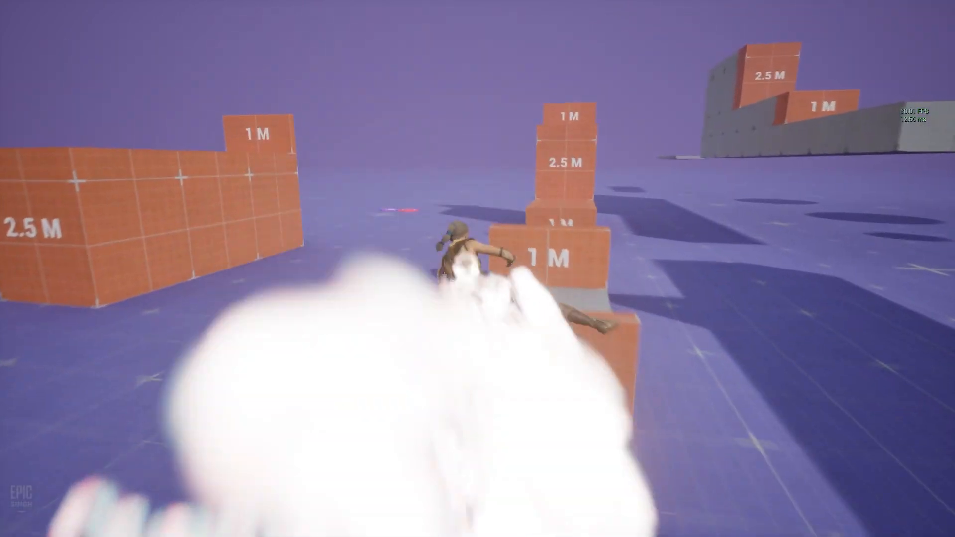
key("space")
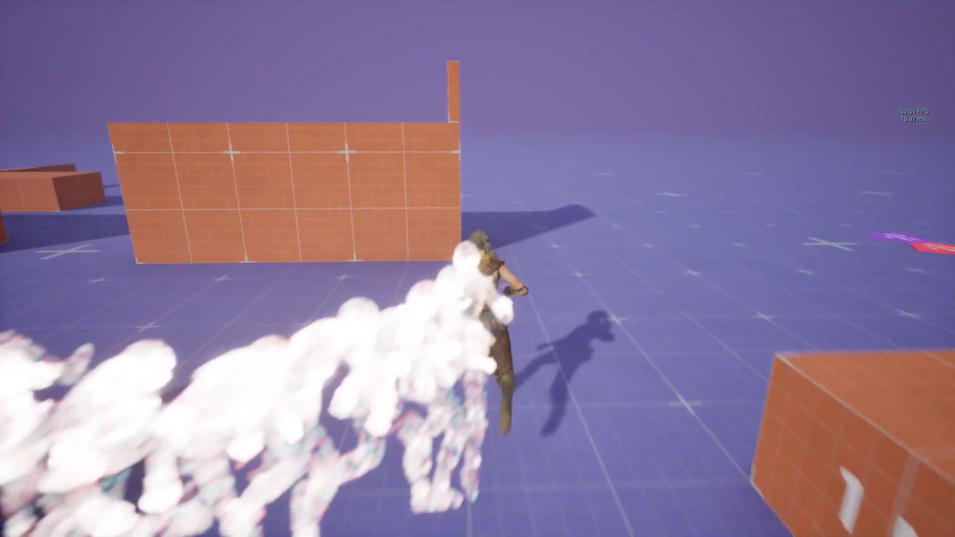